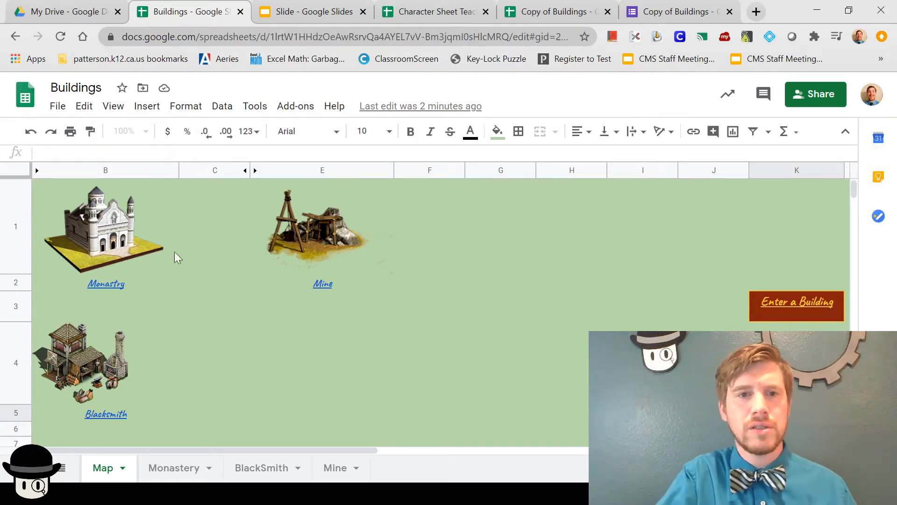
Step: Check the Blacksmith label's link popup, which points to the BlackSmith sheet
click(113, 417)
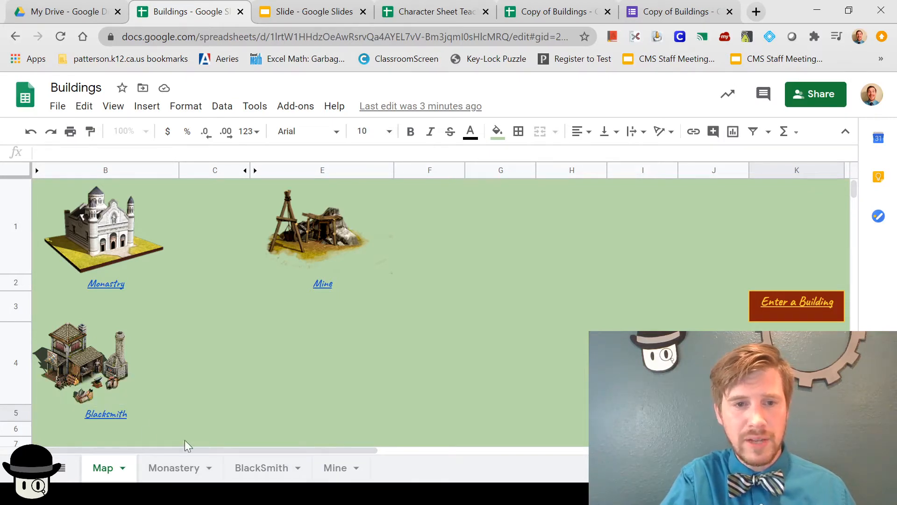
Step: Visit the BlackSmith sheet, delete the stray '[' on Monastery, and reveal the Map's Enter a Building link
mouse_move(119, 419)
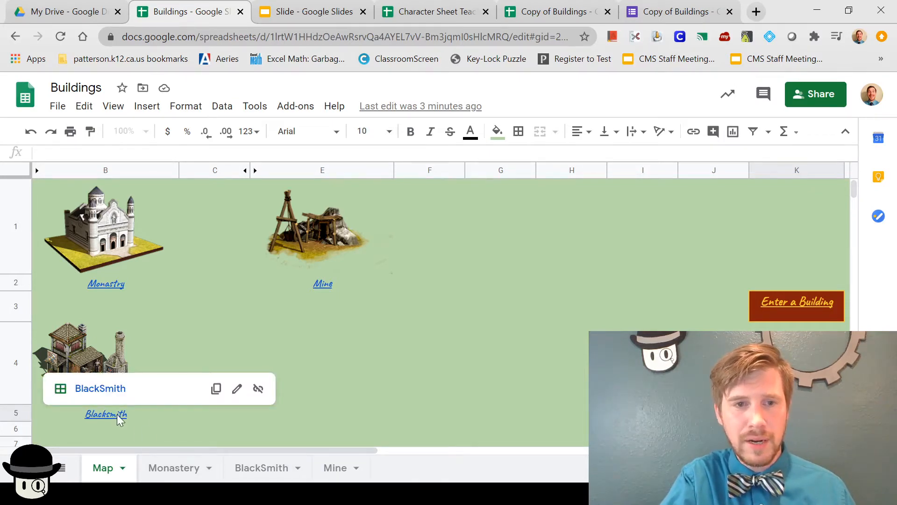
click(113, 390)
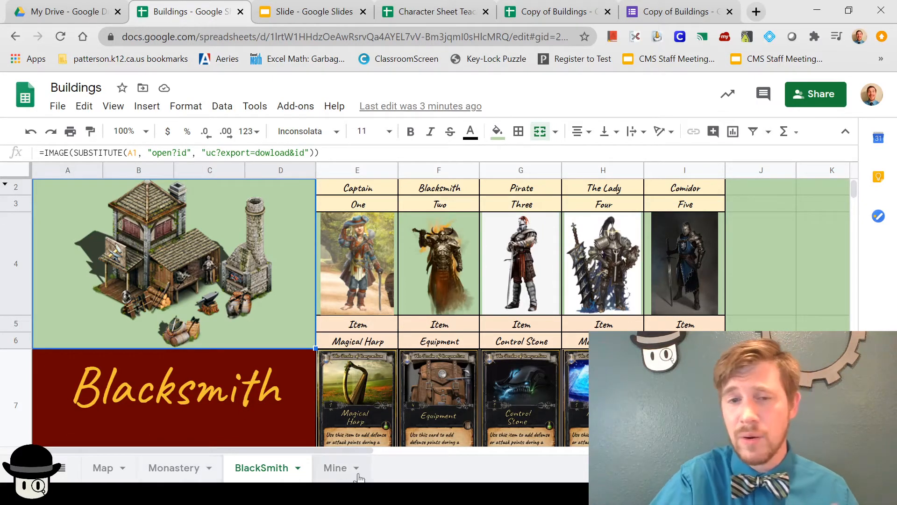
click(178, 464)
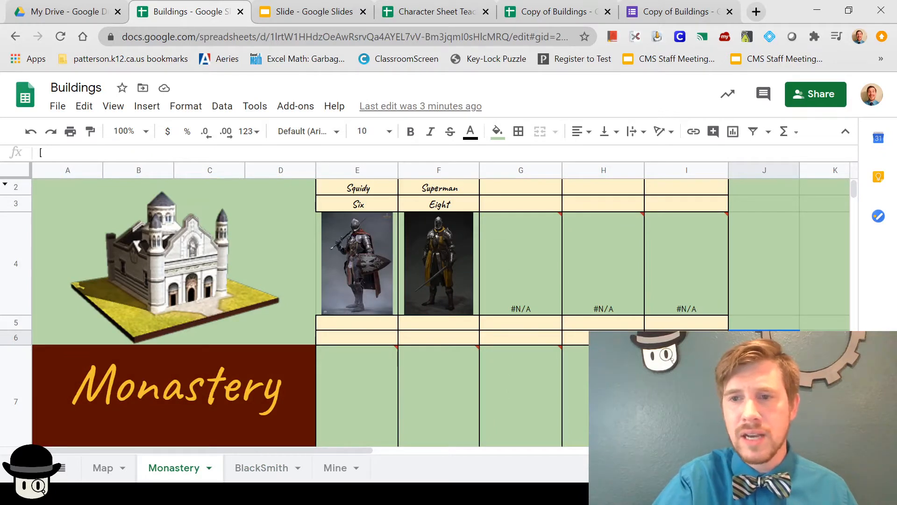
key(Delete)
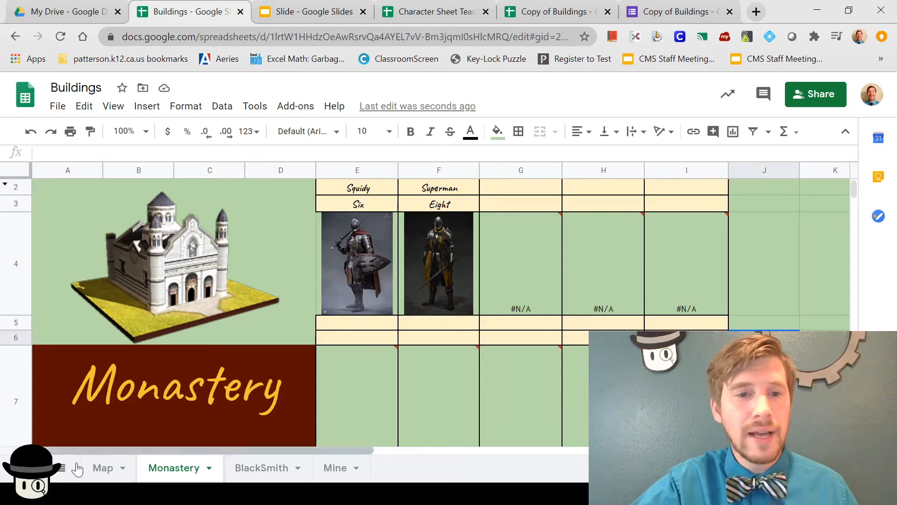
click(102, 468)
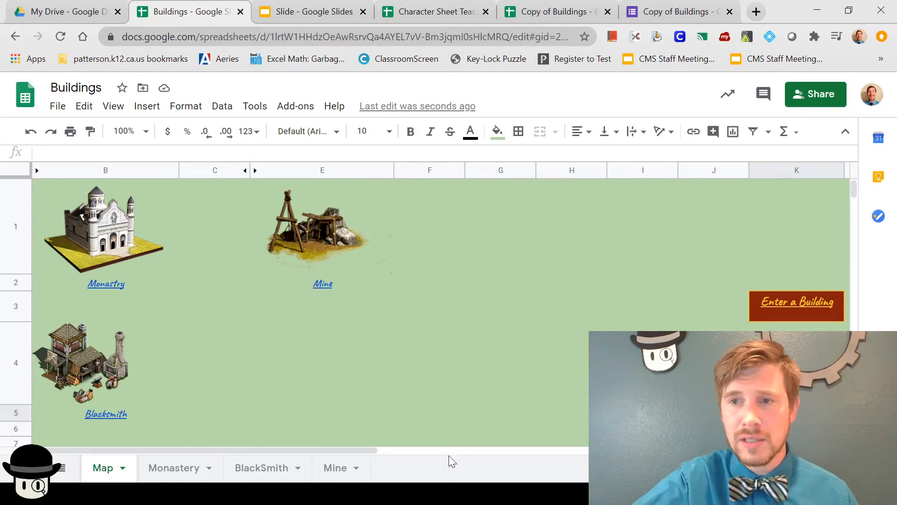
click(818, 307)
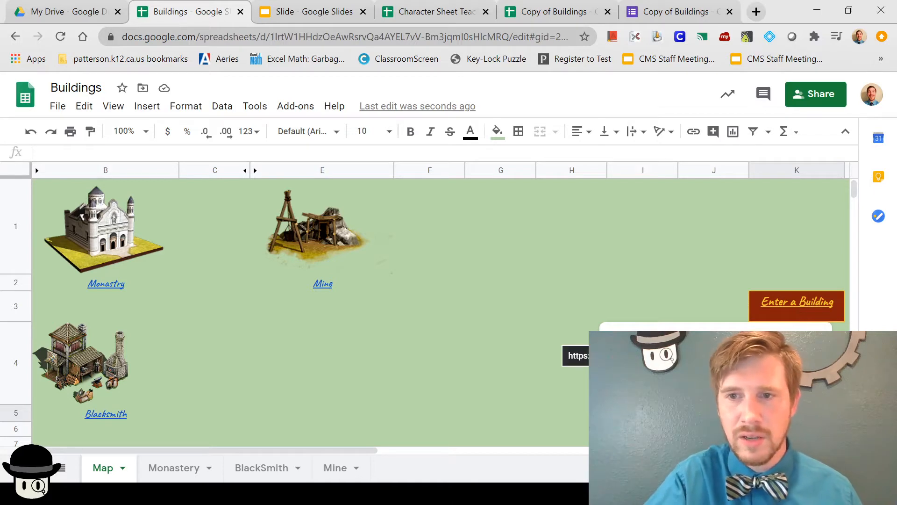
Step: Open the building entry form and fill in the test email, last name, first name and gamertag
click(577, 357)
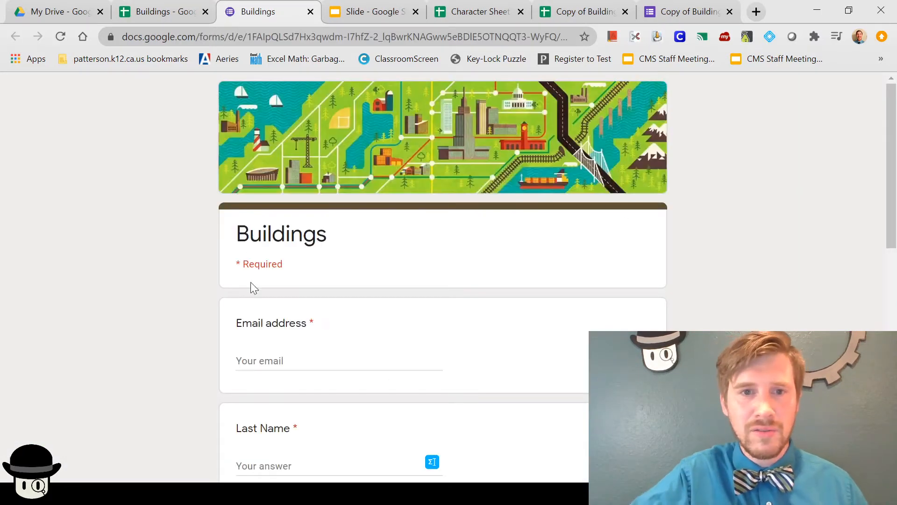
click(273, 360)
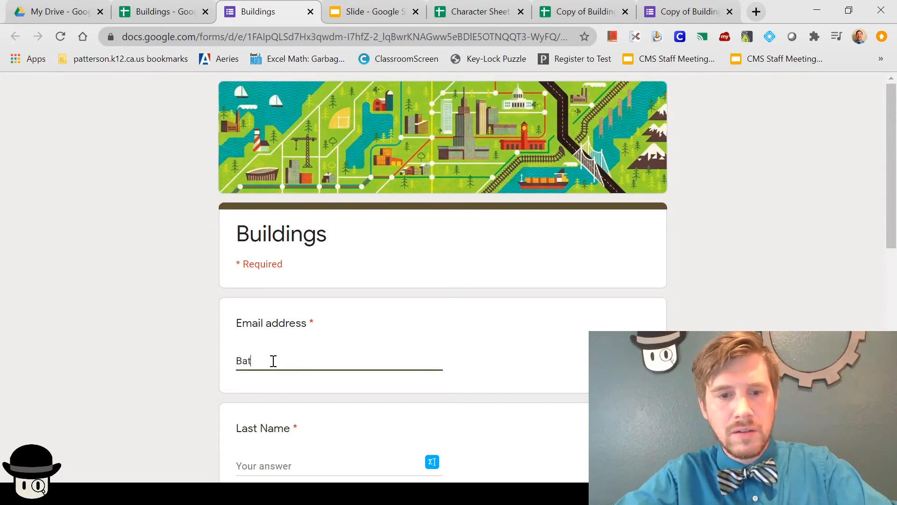
scroll(273, 361, down, 2)
click(268, 380)
text(Wane)
scroll(268, 380, down, 2)
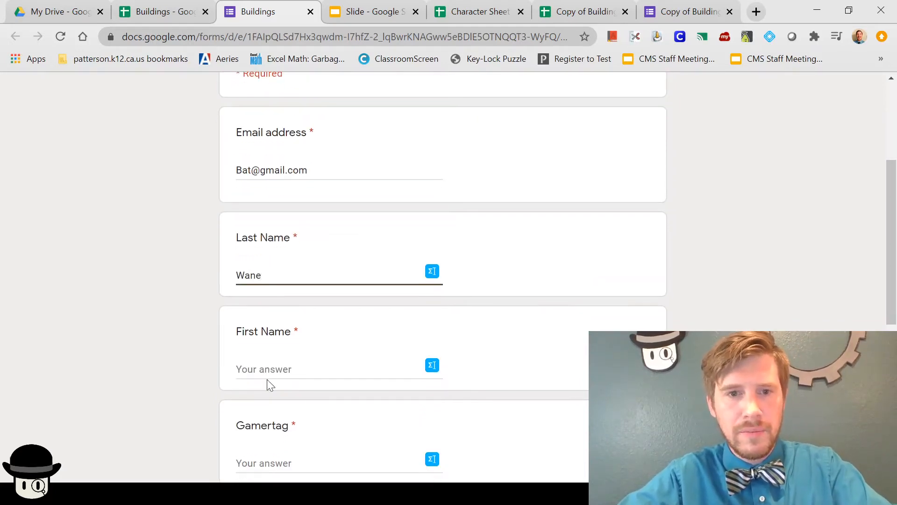
click(272, 368)
text(Bruc)
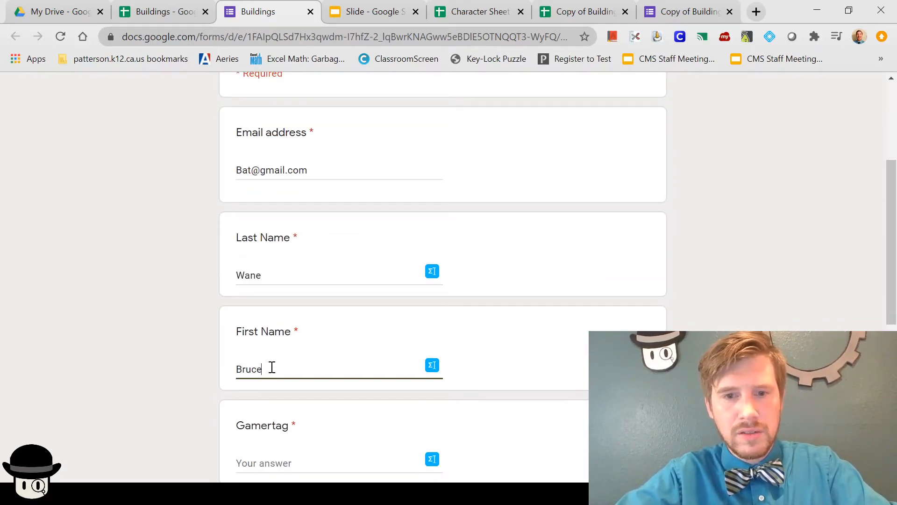
text(e)
scroll(272, 367, down, 3)
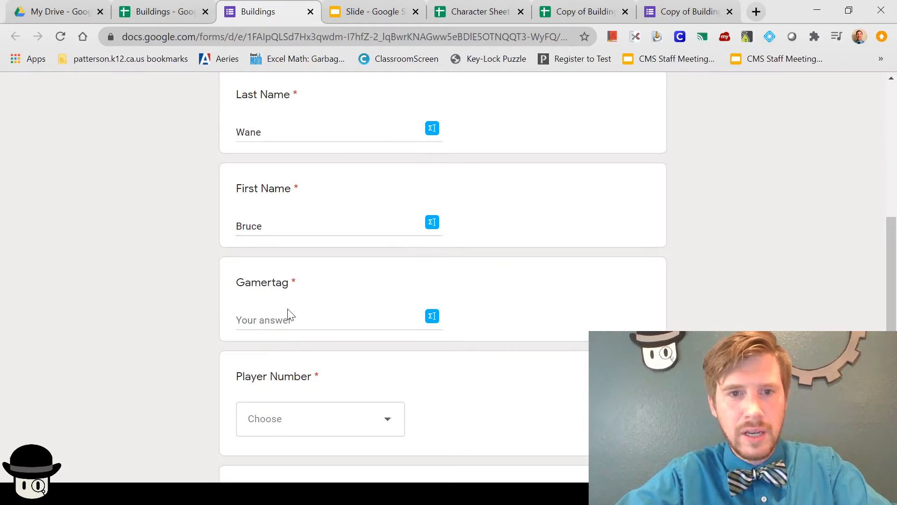
click(286, 320)
text(Batma)
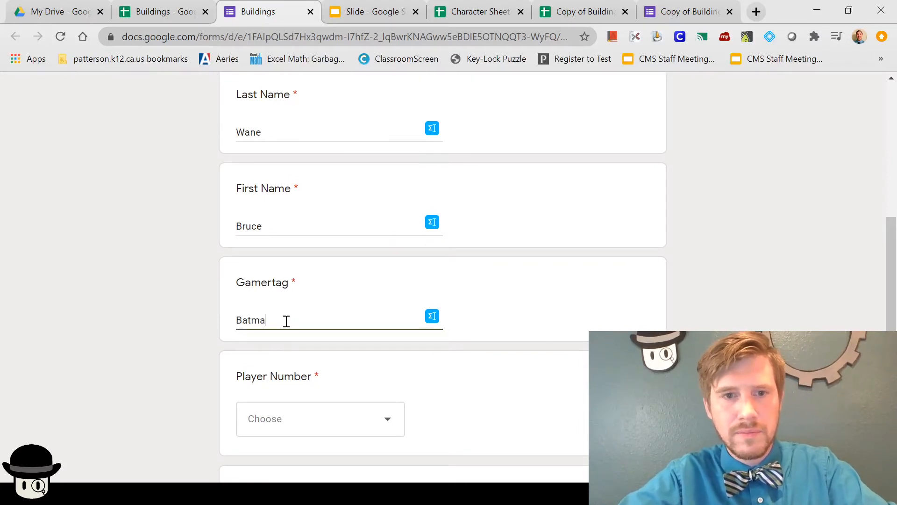
text(n)
Step: Choose player number Ten and the Monastery building, then submit the test response
click(374, 425)
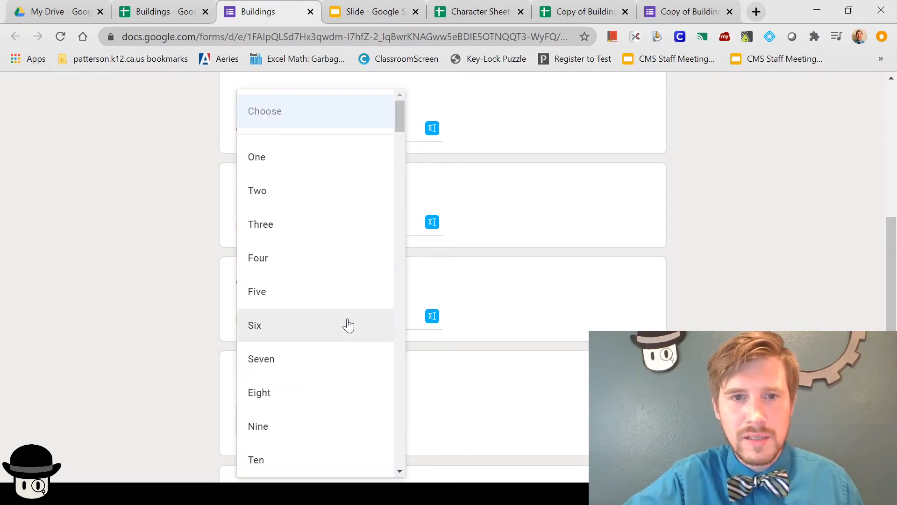
scroll(349, 360, down, 3)
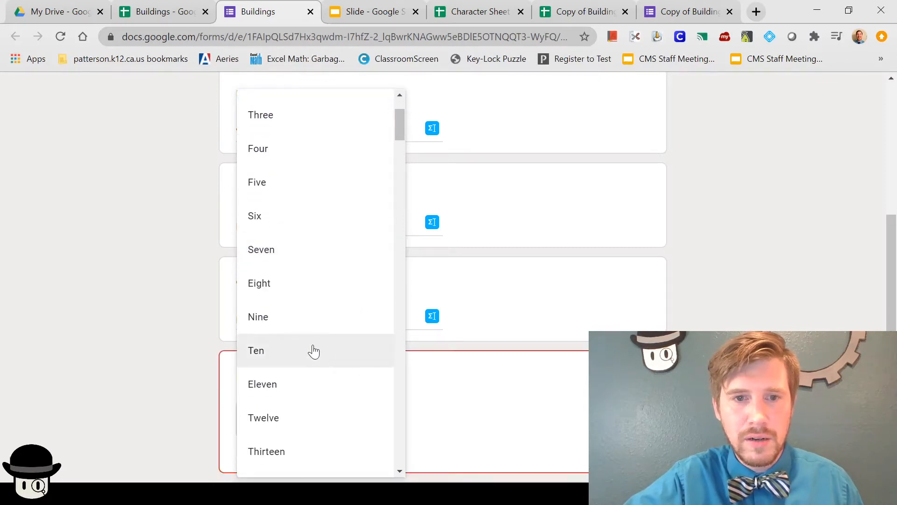
click(314, 351)
scroll(453, 381, down, 3)
click(352, 355)
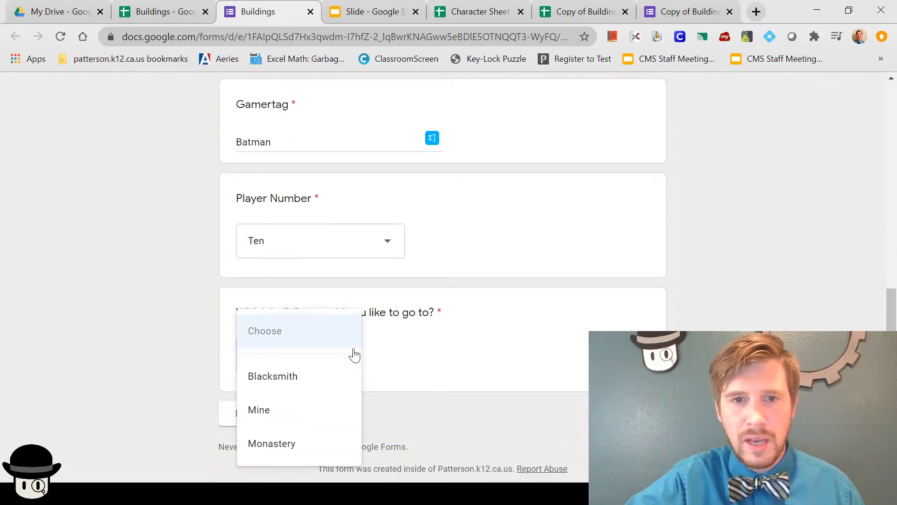
click(514, 300)
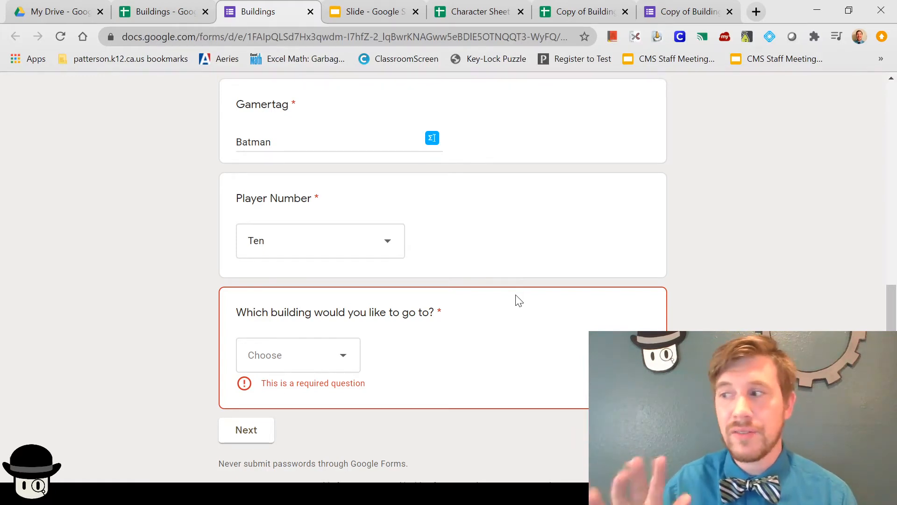
click(346, 356)
click(294, 445)
click(234, 415)
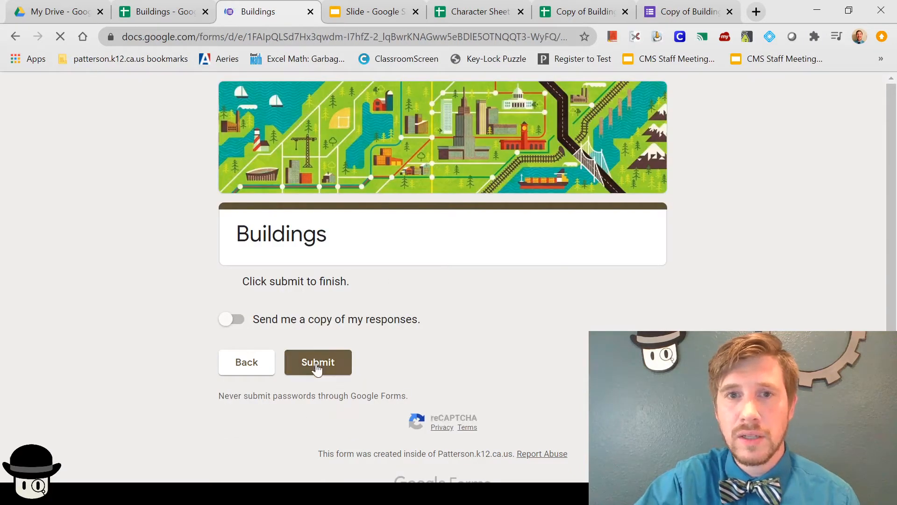
click(317, 367)
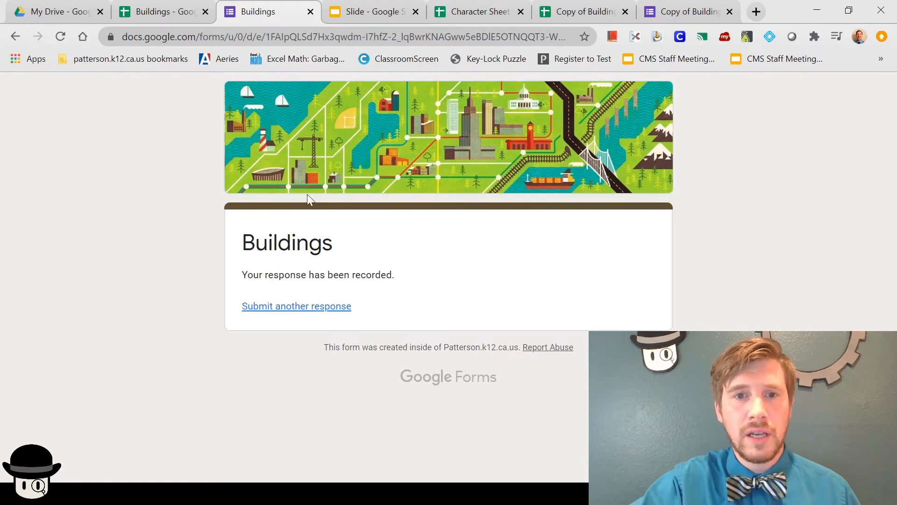
click(140, 10)
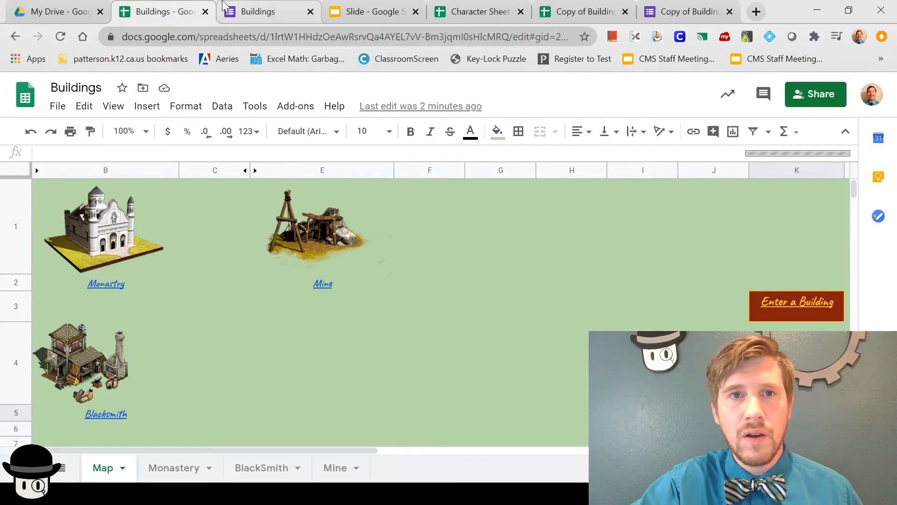
Step: Confirm player Ten appears on the Monastery sheet, then close the Buildings spreadsheet tab
click(253, 10)
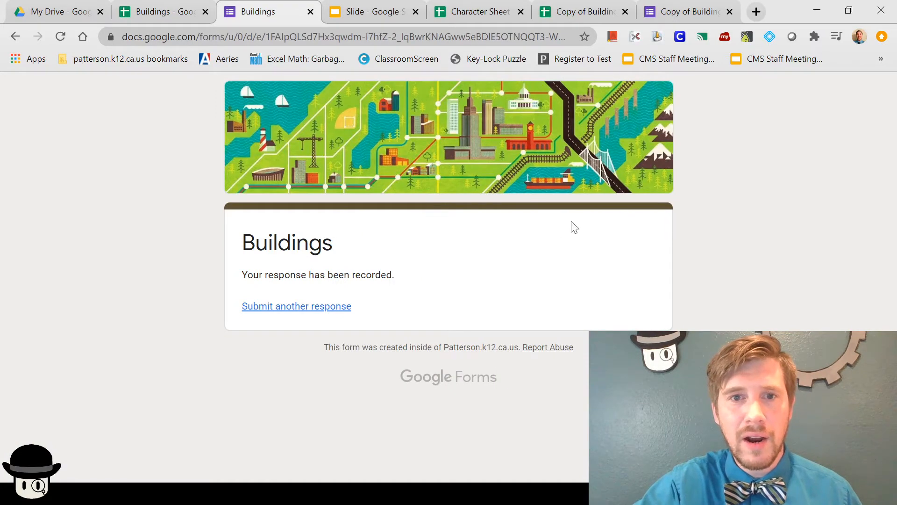
click(150, 14)
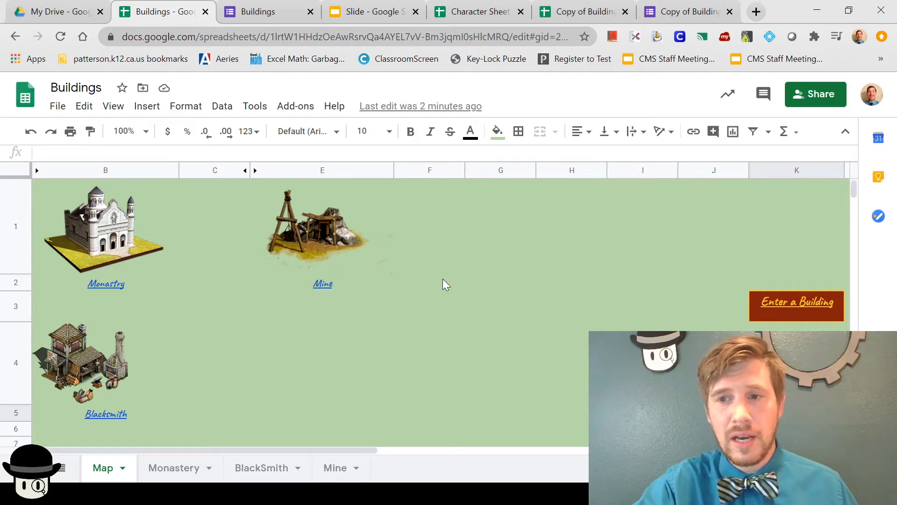
click(181, 468)
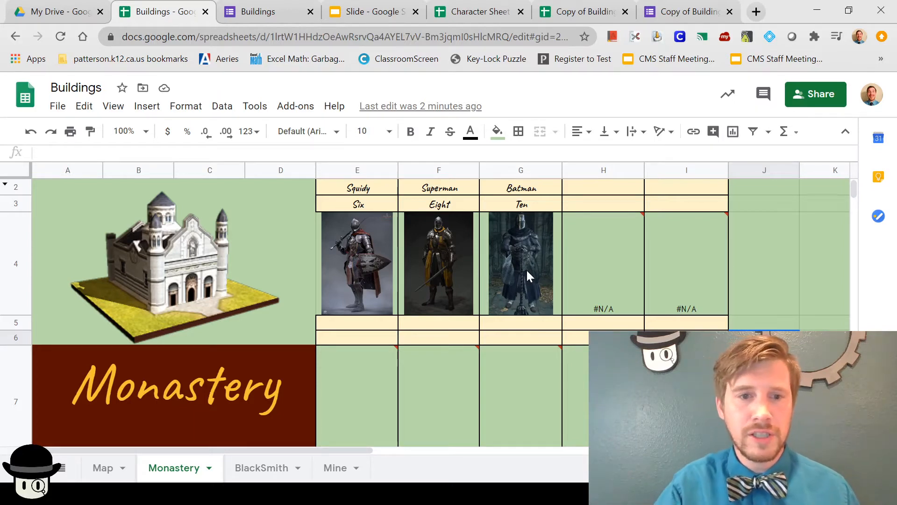
click(100, 468)
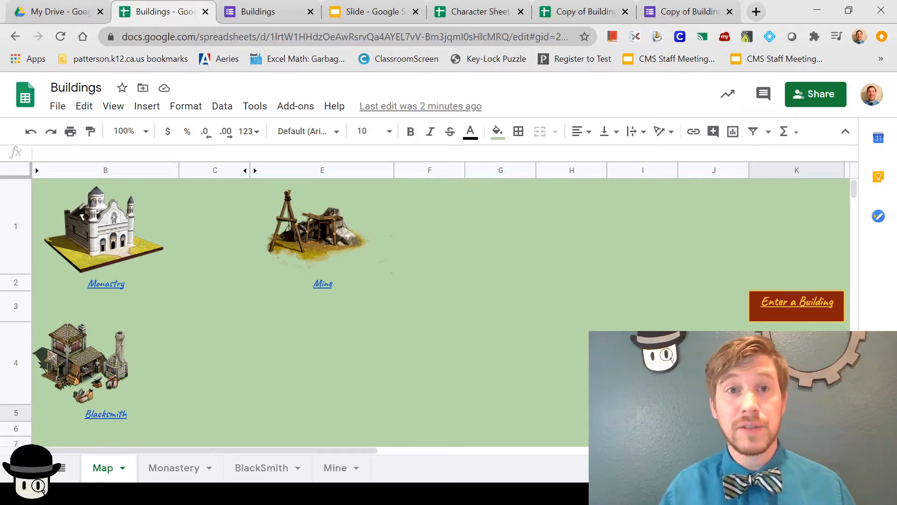
click(205, 12)
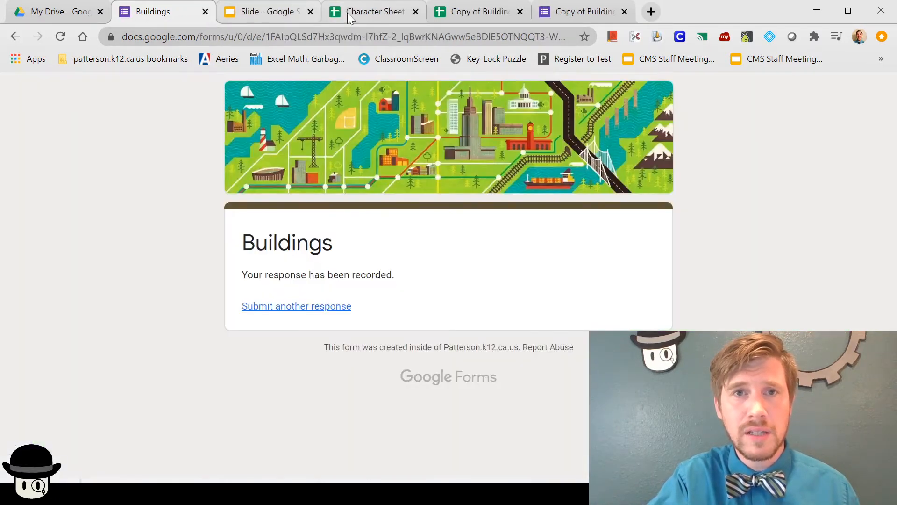
click(349, 11)
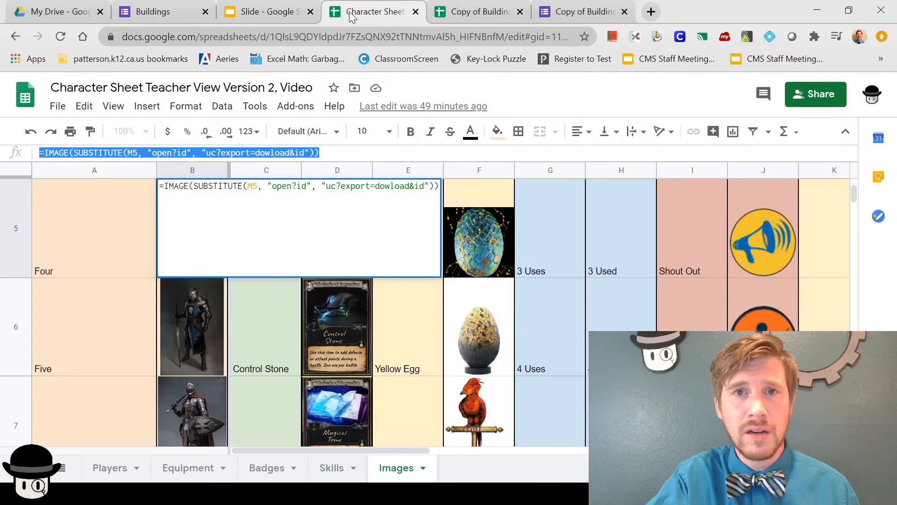
Step: Commit the Character Sheet's B5 IMAGE formula and move to the Copy of Buildings spreadsheet
click(582, 247)
click(547, 14)
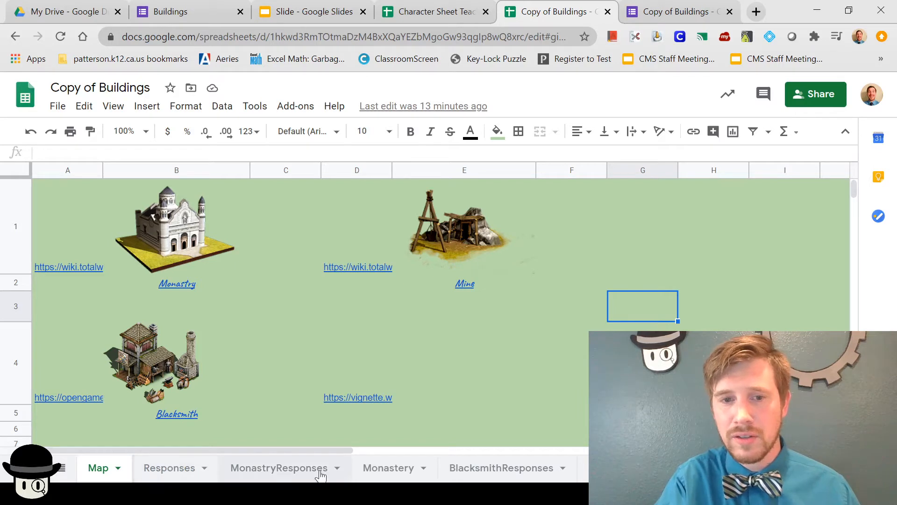
Step: Inspect the Responses sheet's empty link prompt and #N/A, glancing at MonastryResponses
scroll(397, 475, right, 2)
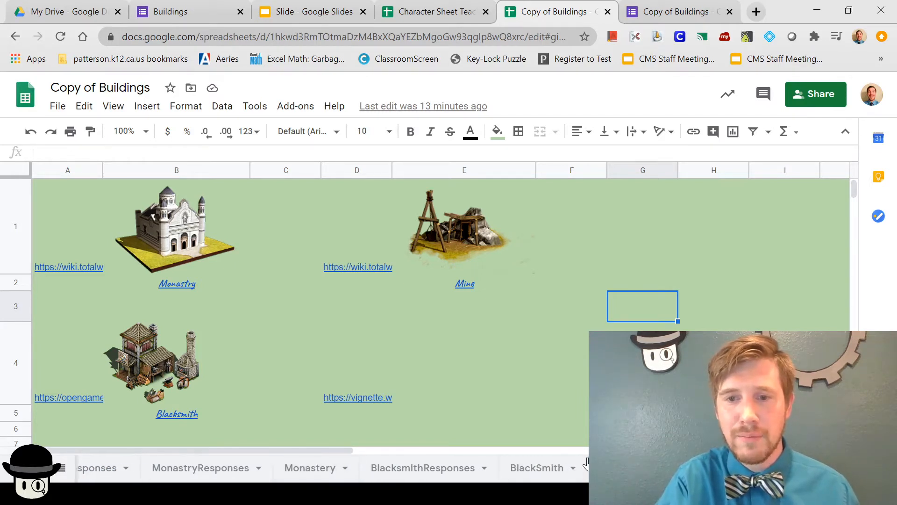
scroll(586, 465, right, 3)
scroll(584, 467, right, 2)
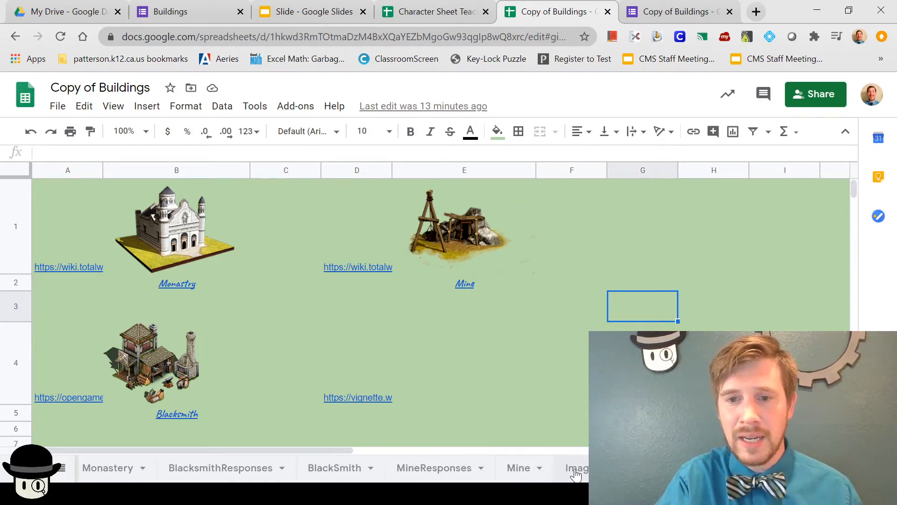
scroll(400, 473, left, 6)
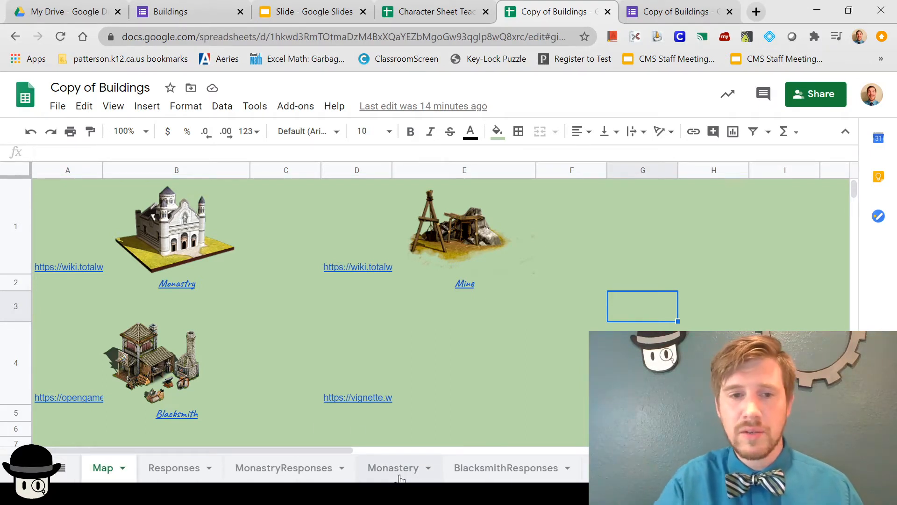
click(174, 469)
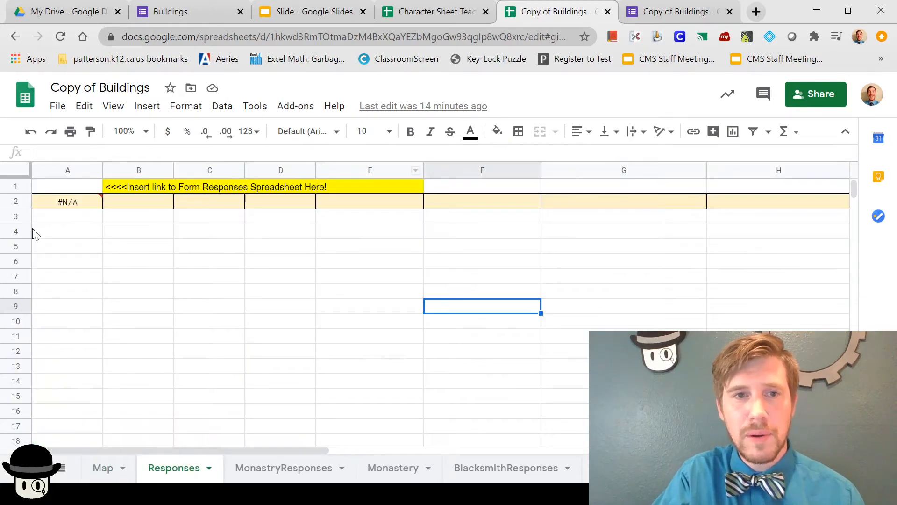
click(291, 476)
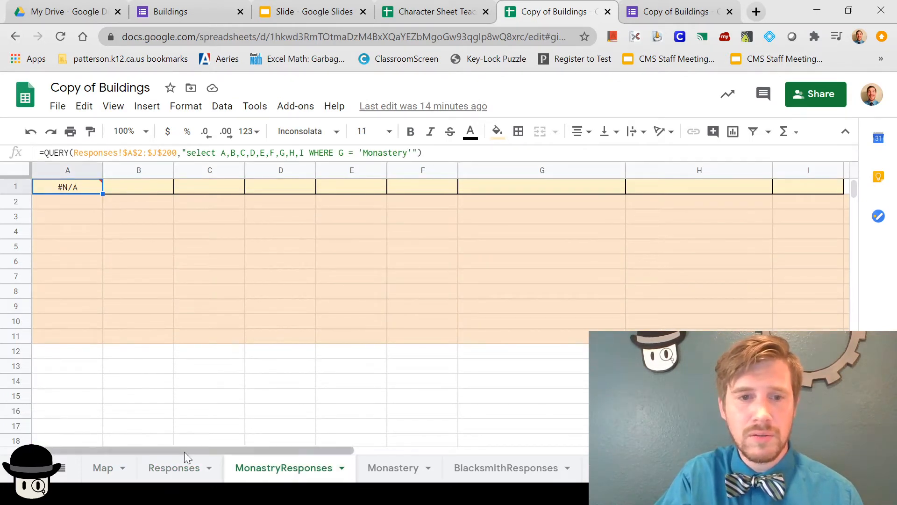
click(185, 468)
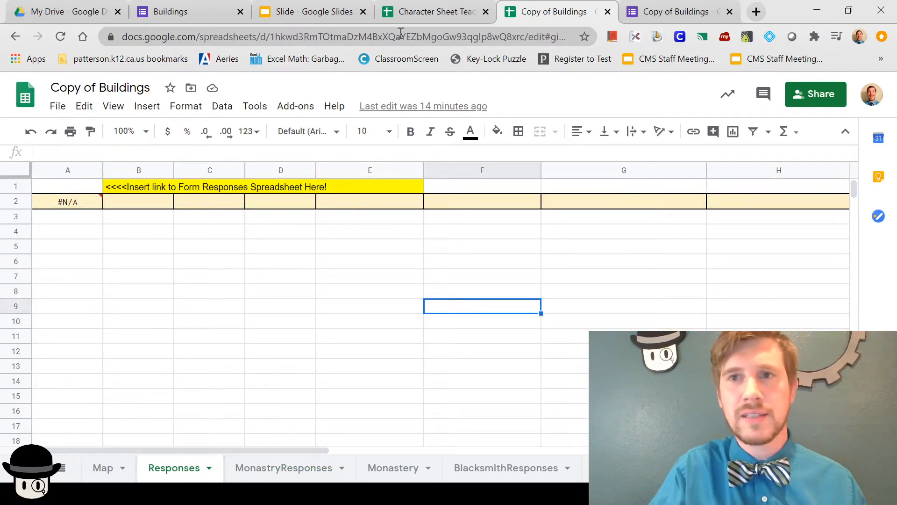
Step: Open the form's response summary and its linked Copy of Buildings (Responses) spreadsheet
click(673, 11)
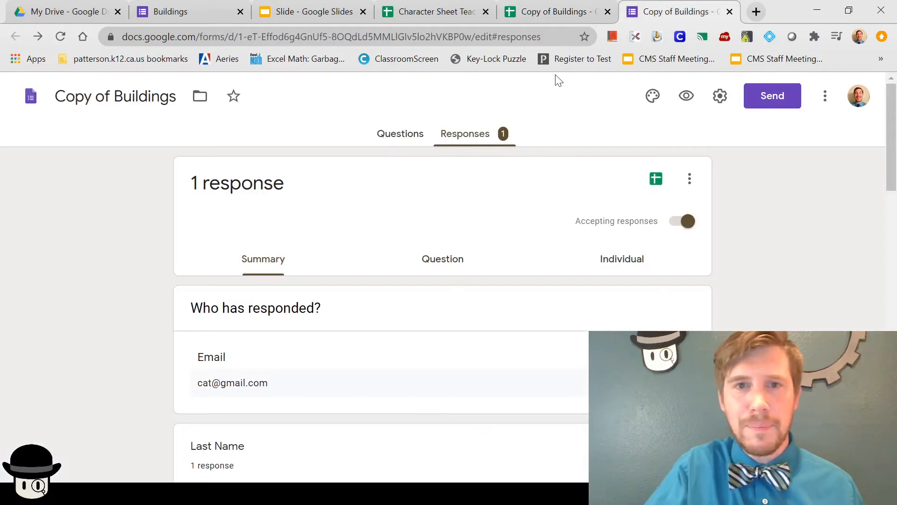
click(411, 133)
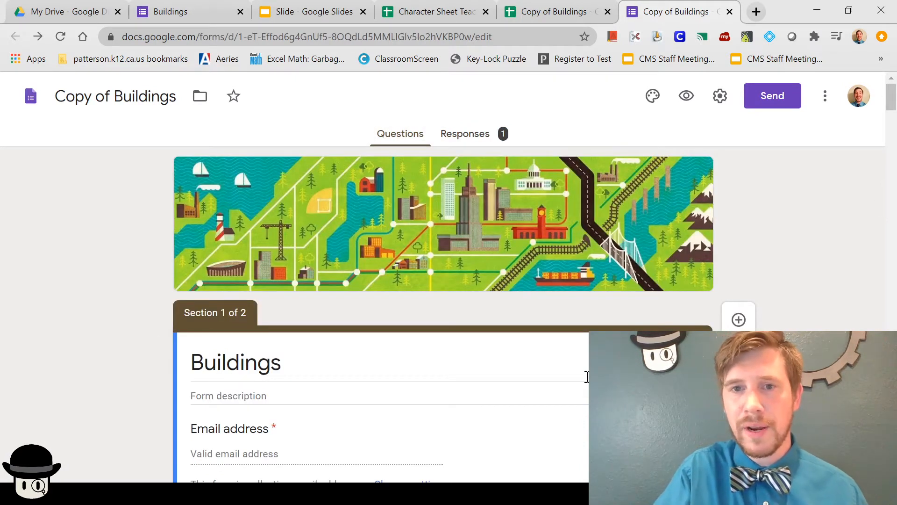
click(534, 14)
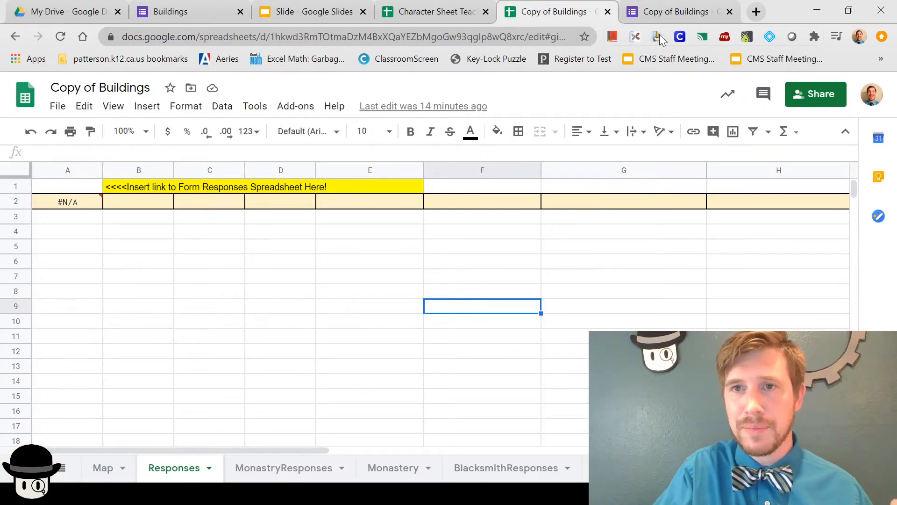
click(673, 12)
click(478, 142)
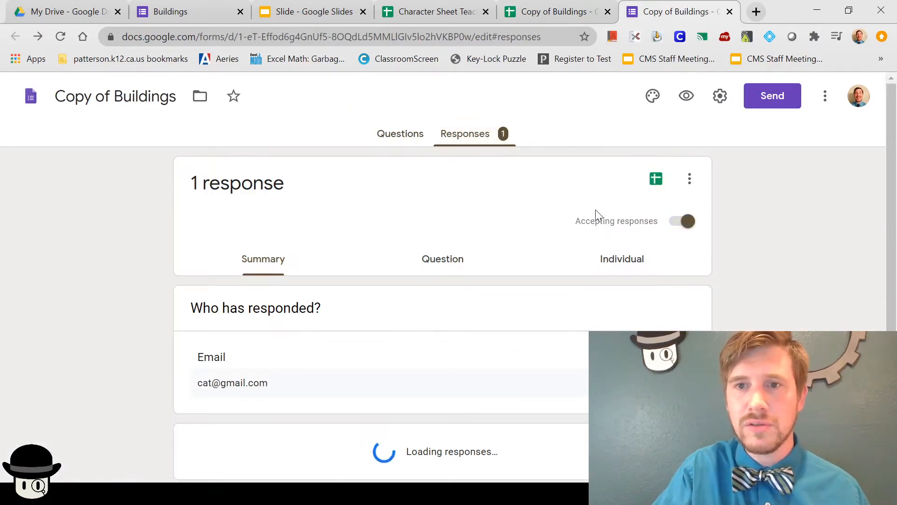
click(658, 180)
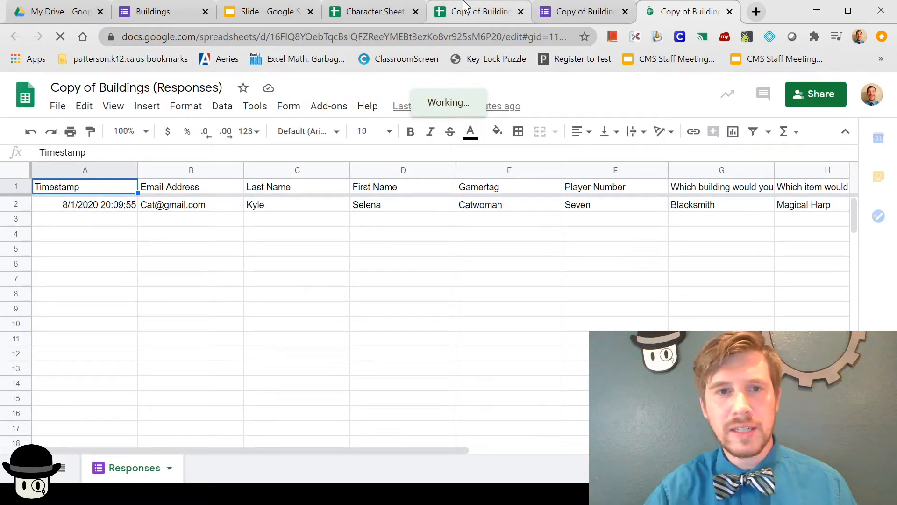
Step: Copy the response spreadsheet's URL and inspect the IMPORTRANGE formula in Responses!A2
click(465, 6)
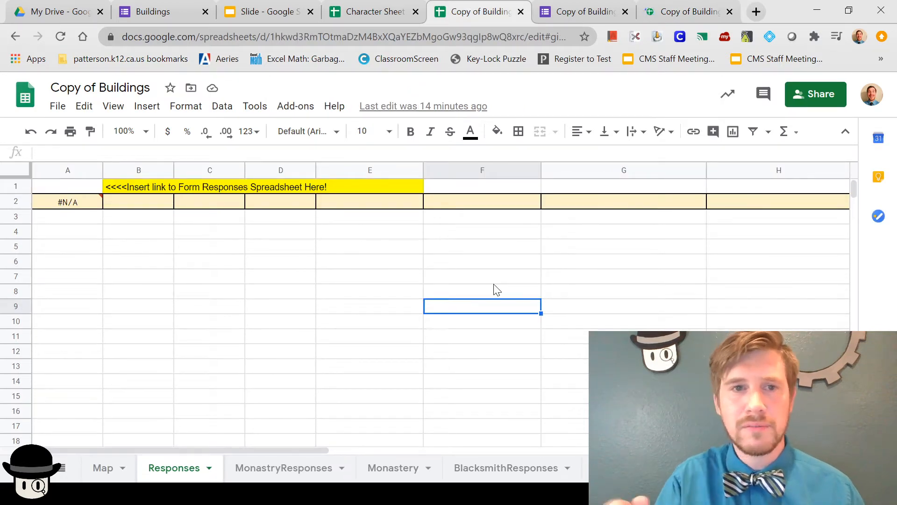
click(686, 13)
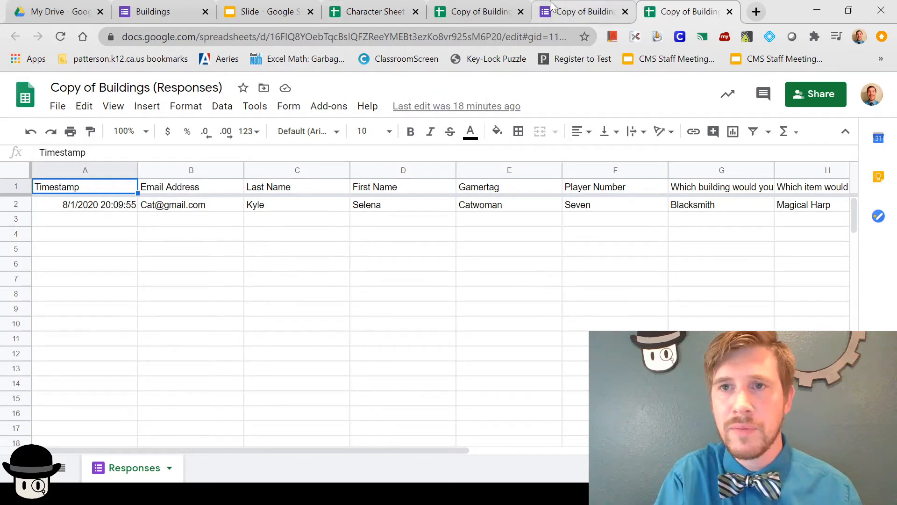
click(317, 37)
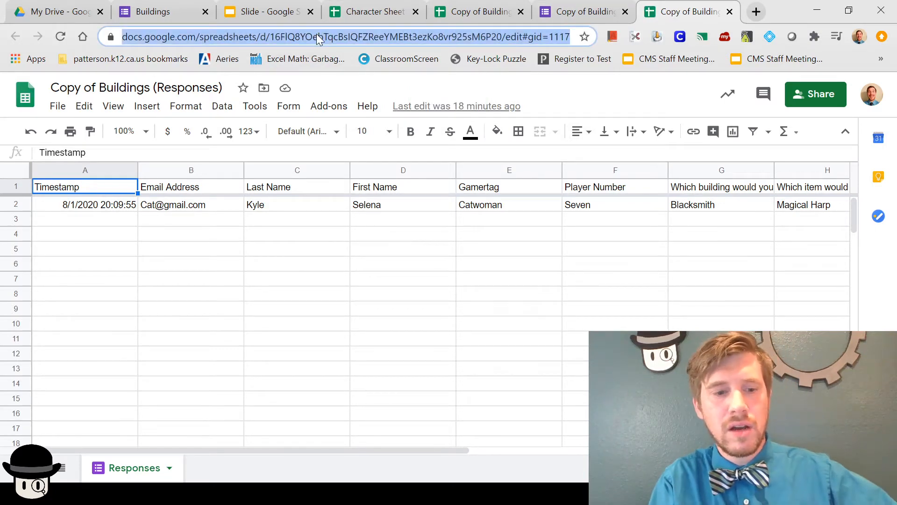
click(482, 11)
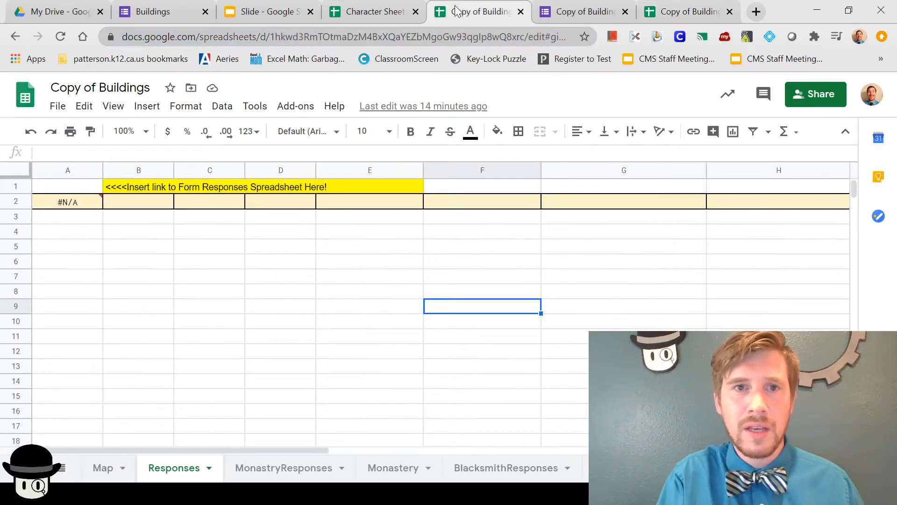
click(64, 190)
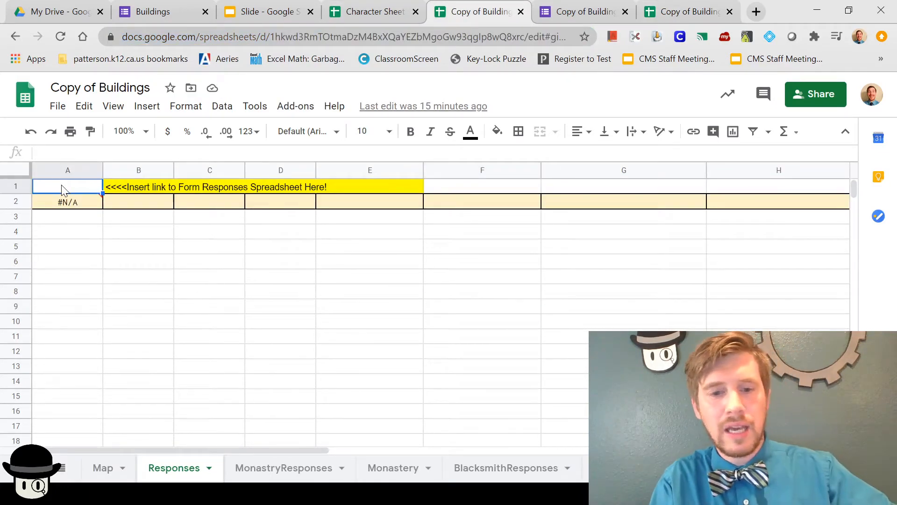
click(73, 208)
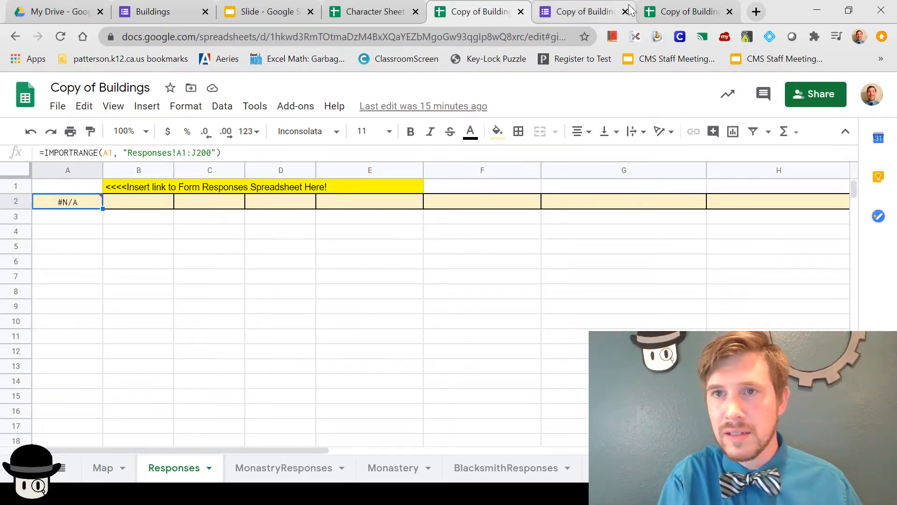
Step: Paste the response spreadsheet link into Responses!A1 so A2 imports the test response
click(685, 11)
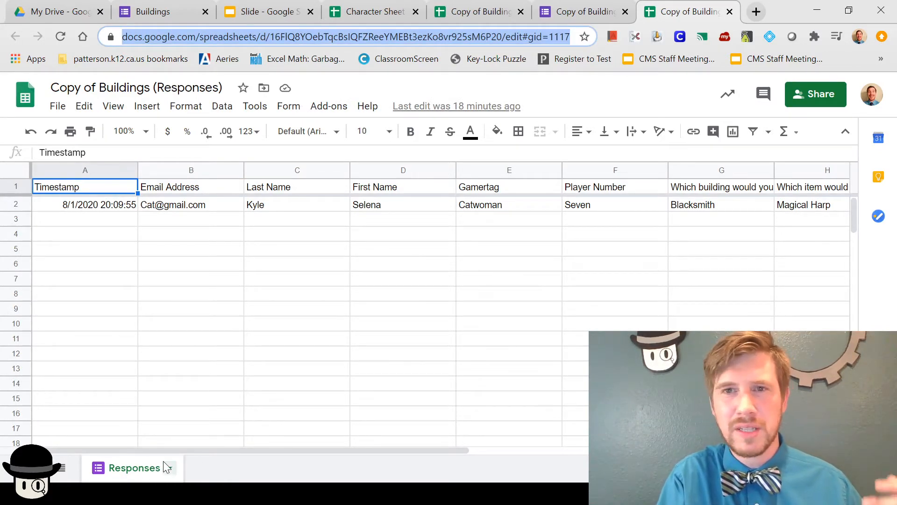
click(580, 9)
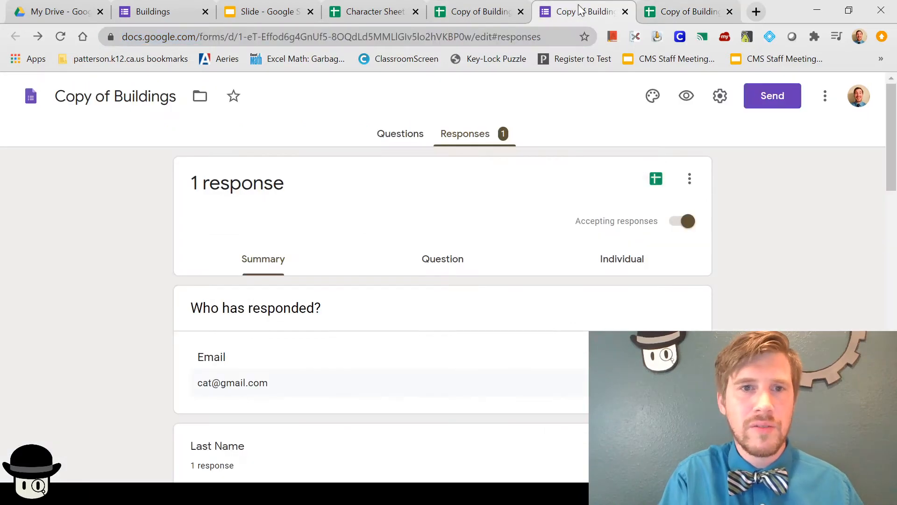
click(483, 10)
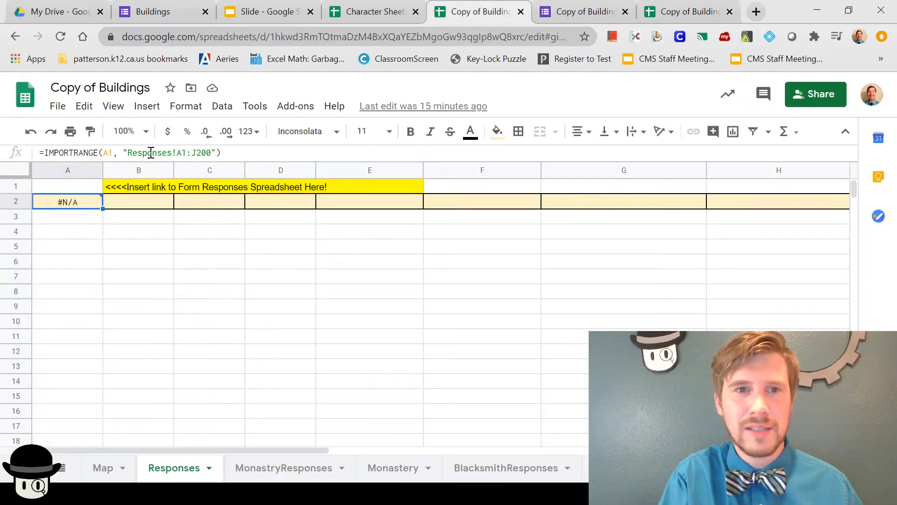
click(697, 13)
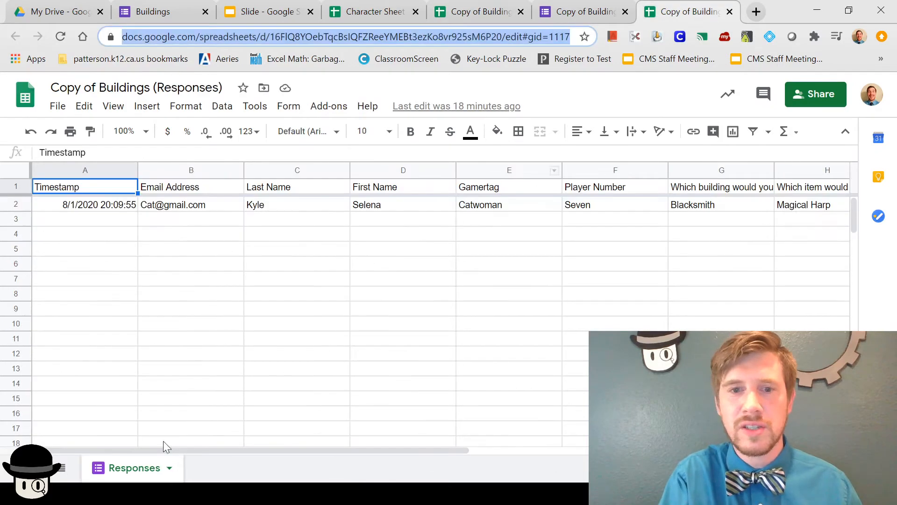
click(169, 468)
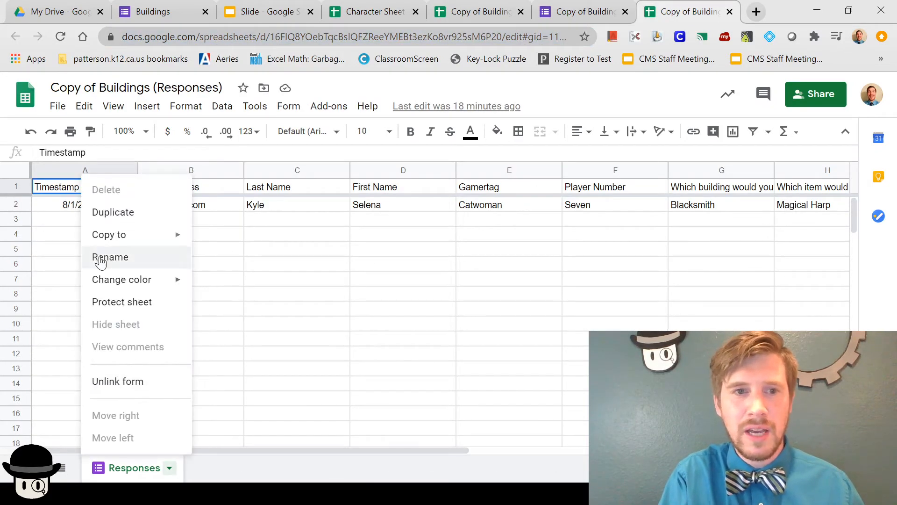
click(527, 295)
click(460, 12)
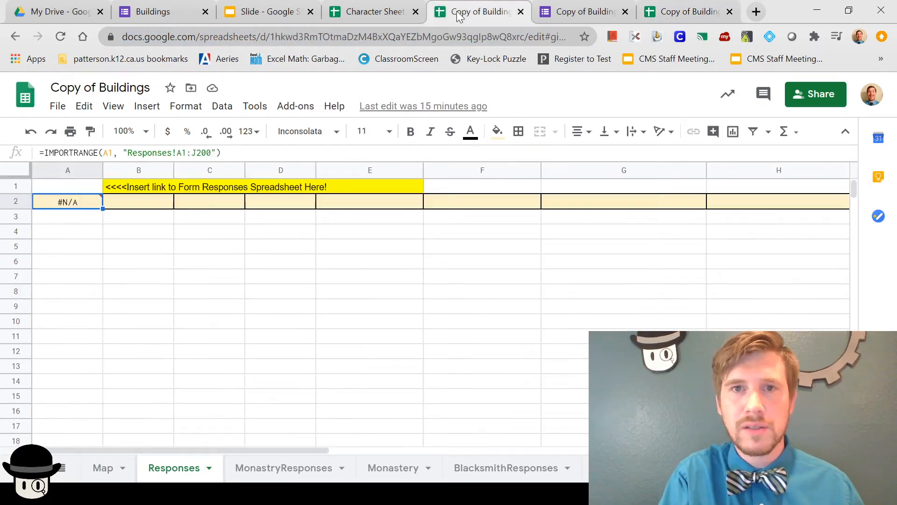
click(74, 190)
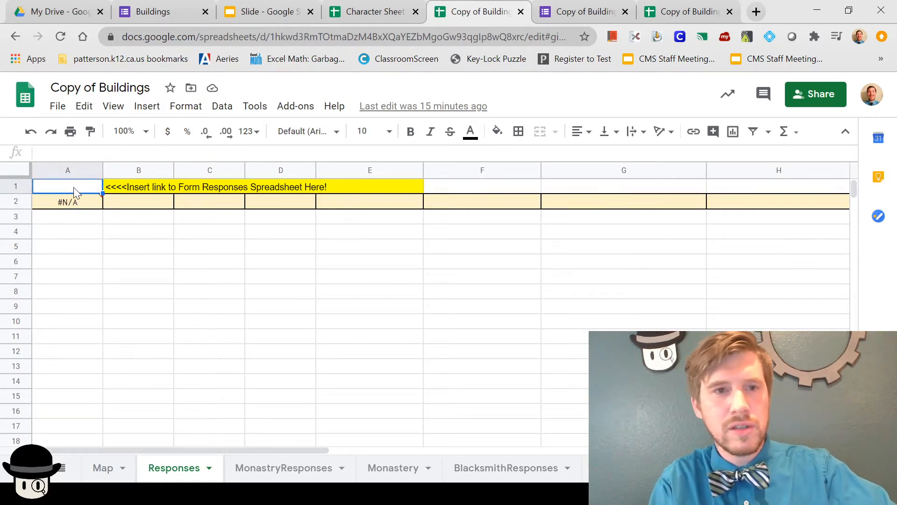
key(ctrl+v)
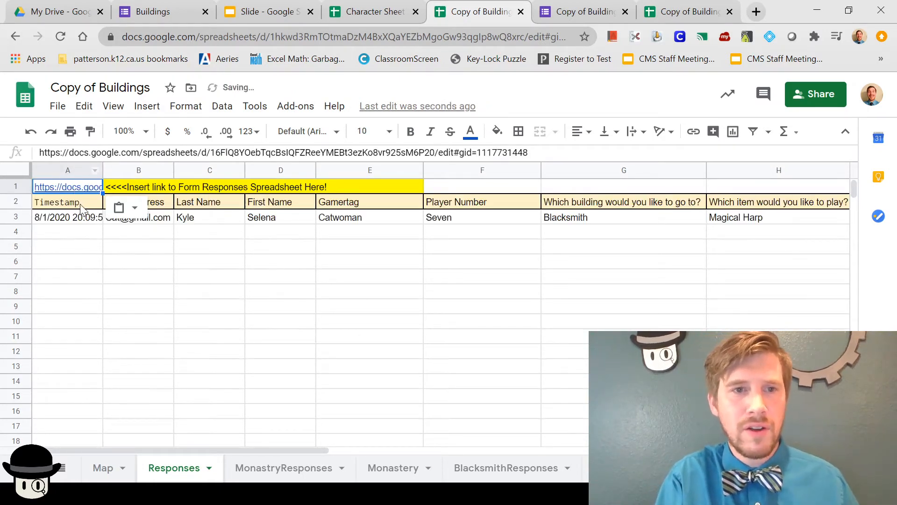
click(80, 205)
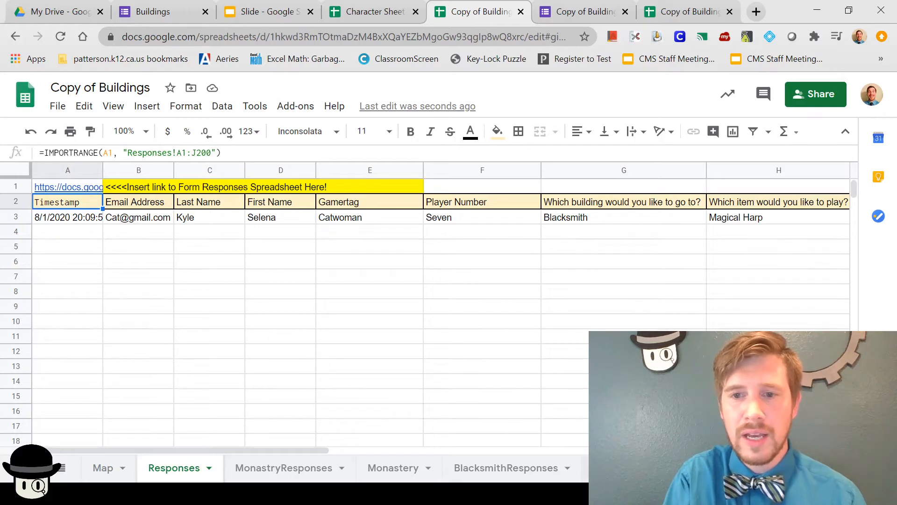
click(620, 467)
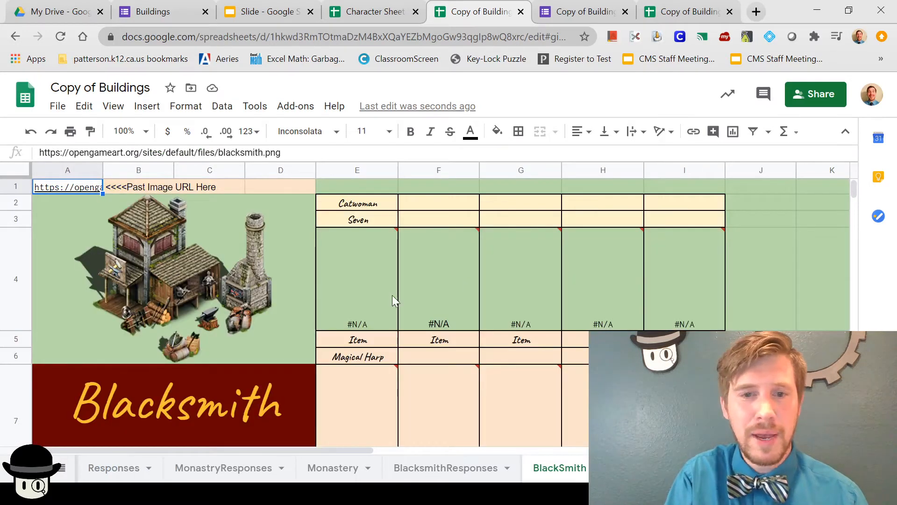
Step: Inspect the BlacksmithResponses sheet's QUERY formula in A1 and the building choice in G2
click(451, 468)
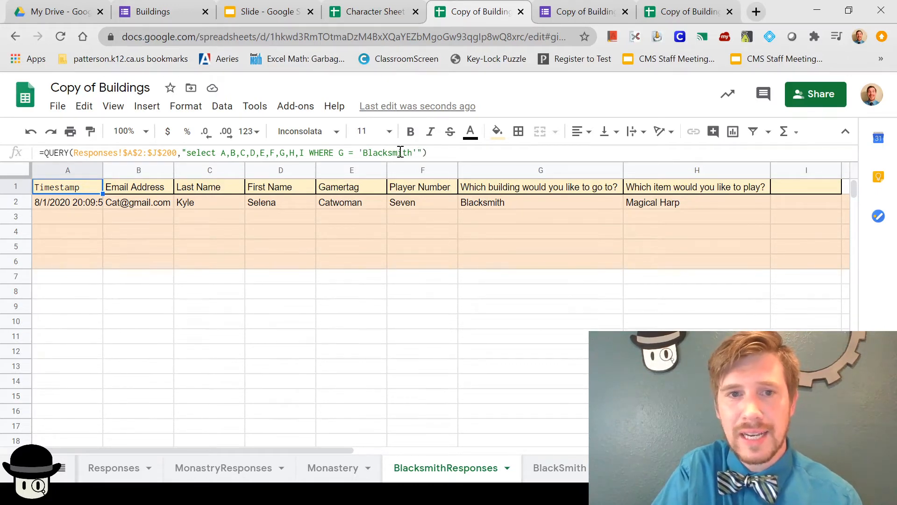
click(491, 202)
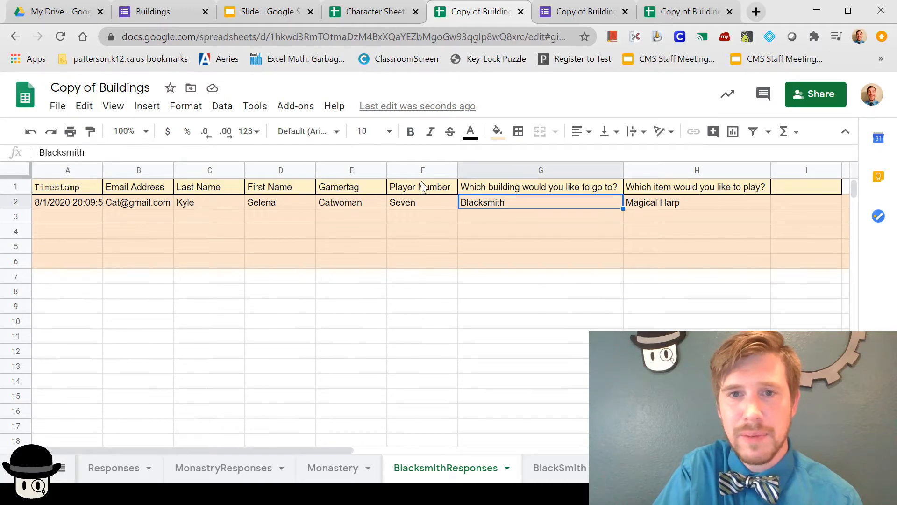
click(78, 191)
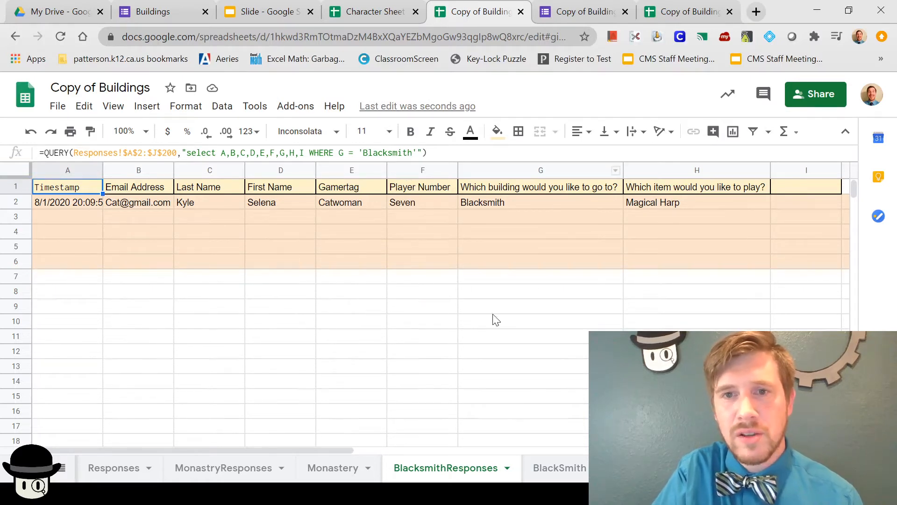
Step: Review the BlackSmith sheet's E2, E3, gamertag and player number references and image lookup error
click(563, 470)
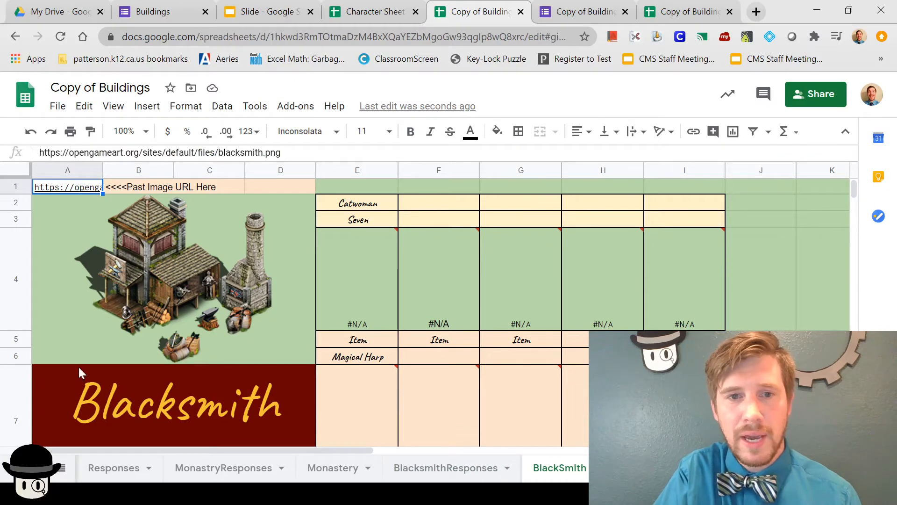
click(347, 208)
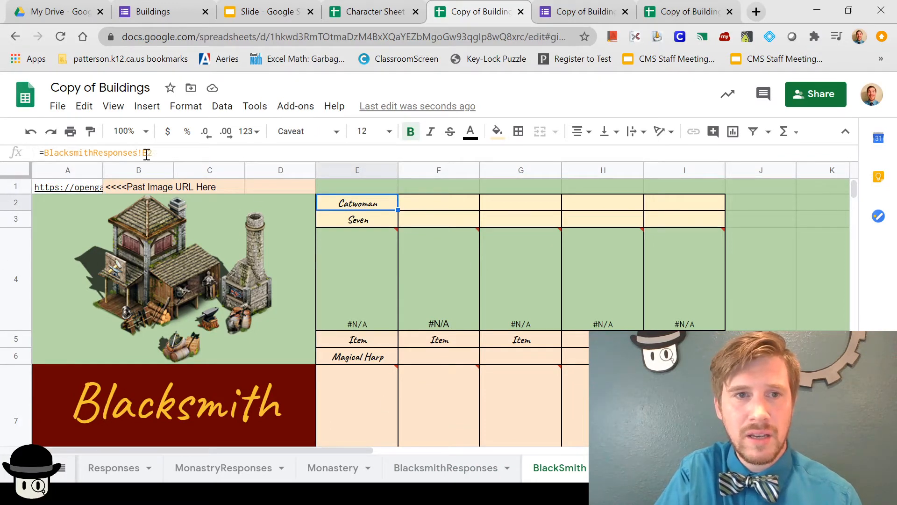
click(334, 218)
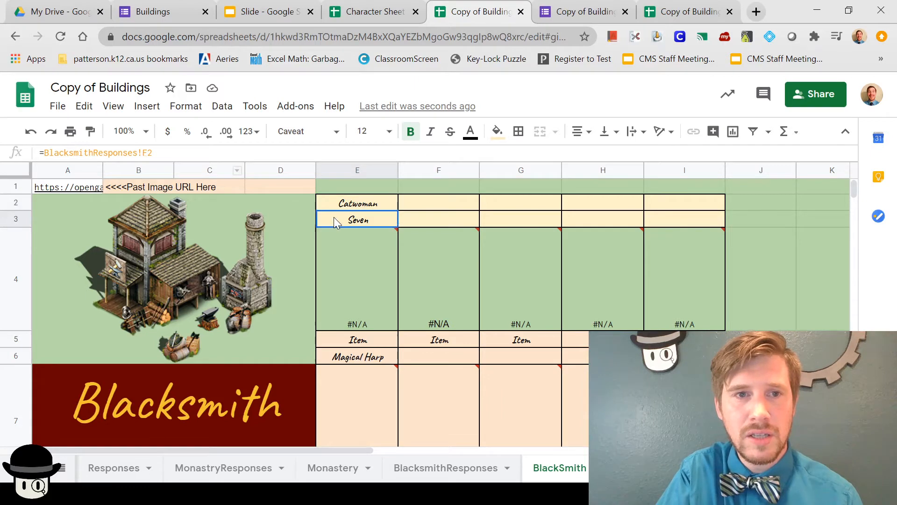
click(415, 205)
click(433, 222)
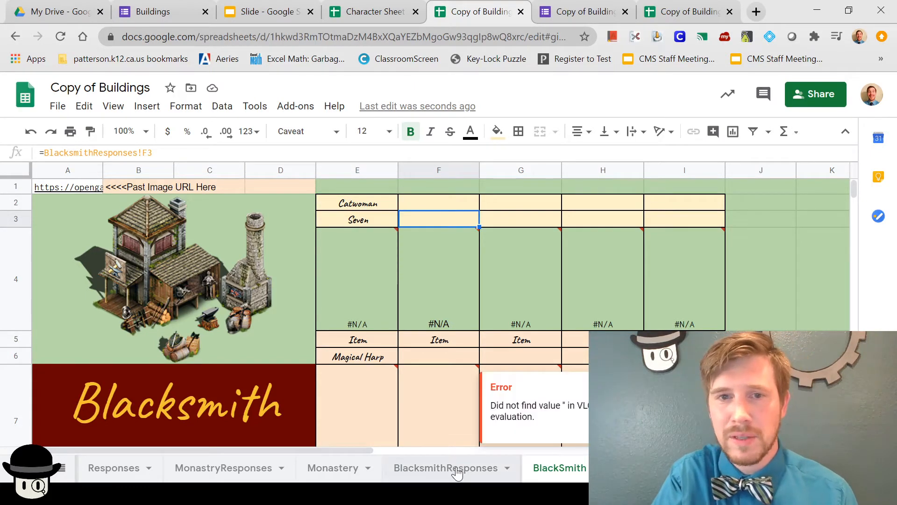
click(319, 284)
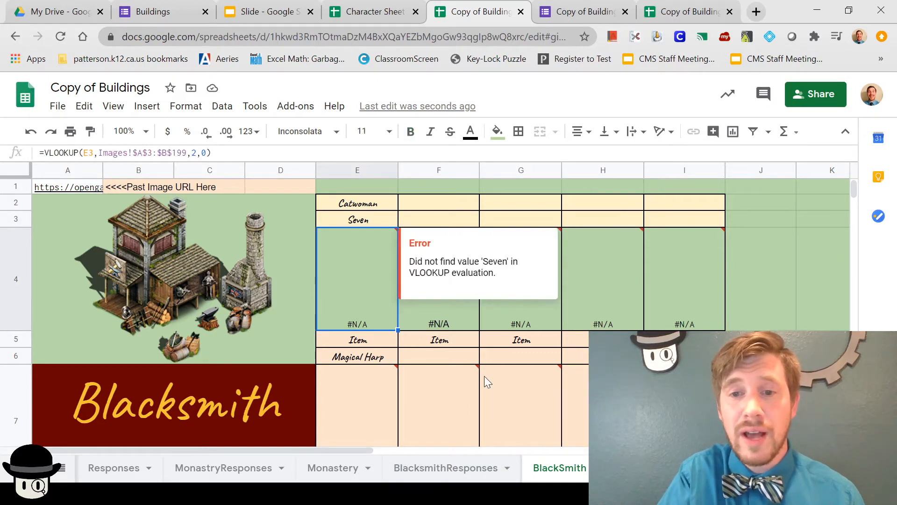
click(813, 468)
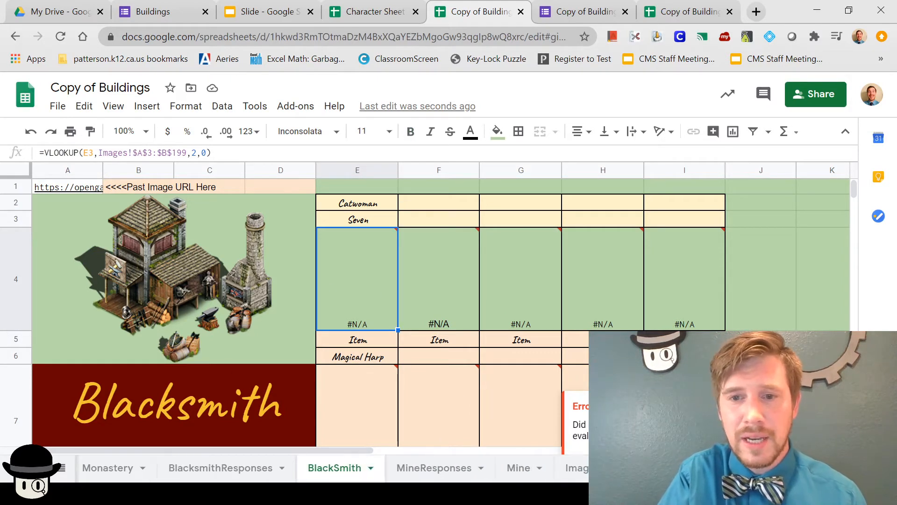
click(576, 468)
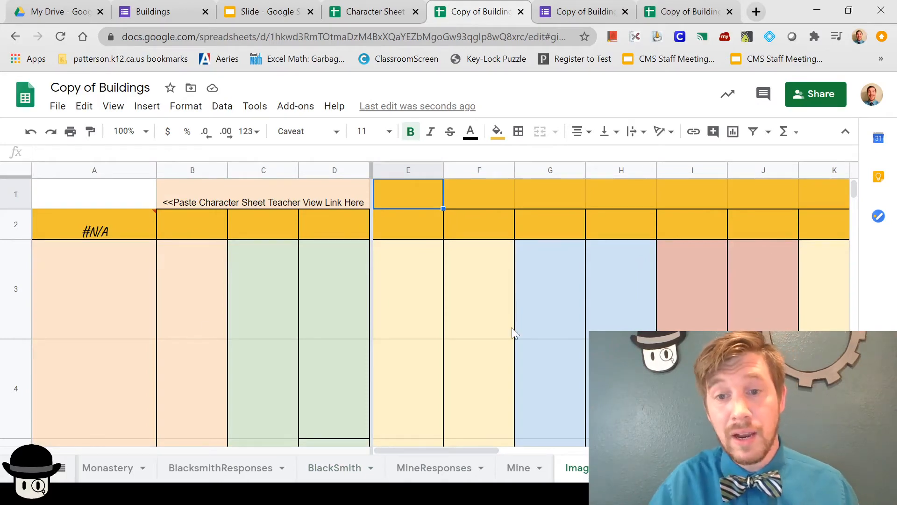
Step: Copy the Character Sheet Teacher View URL and paste it into A1 of the Images sheet
click(355, 13)
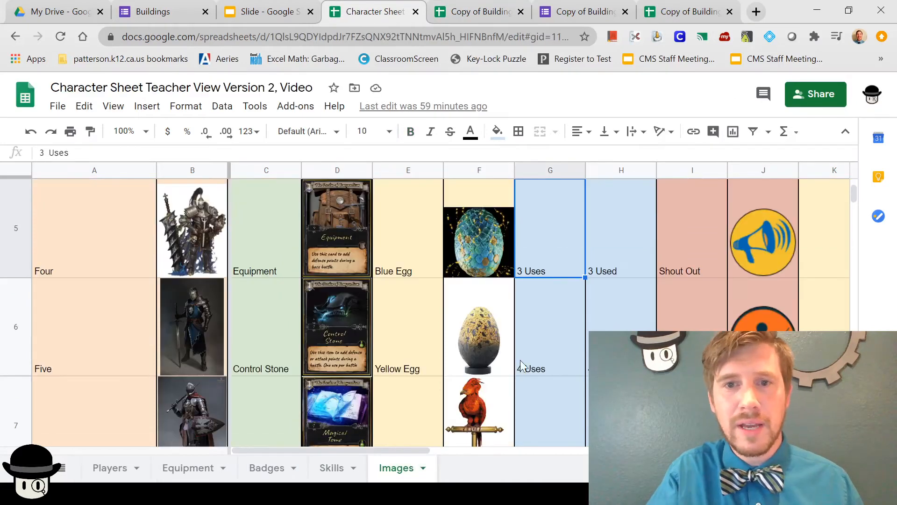
click(384, 40)
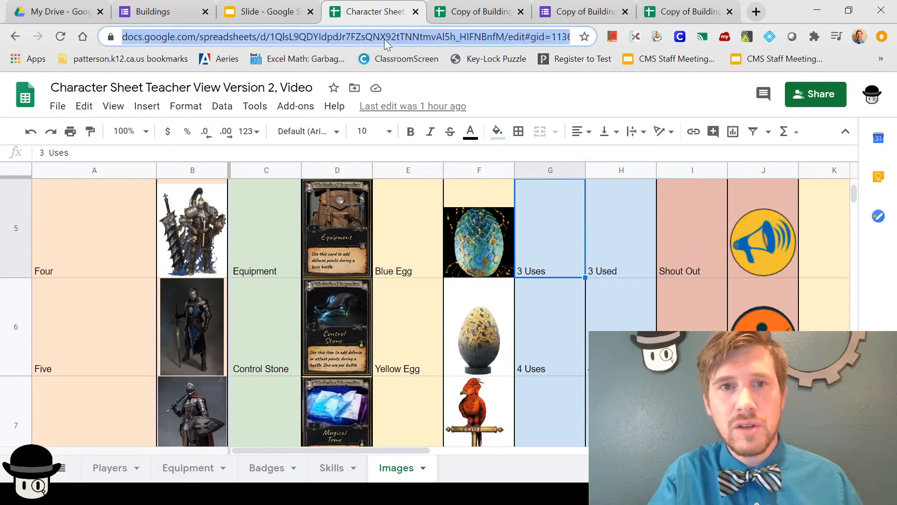
scroll(406, 229, up, 5)
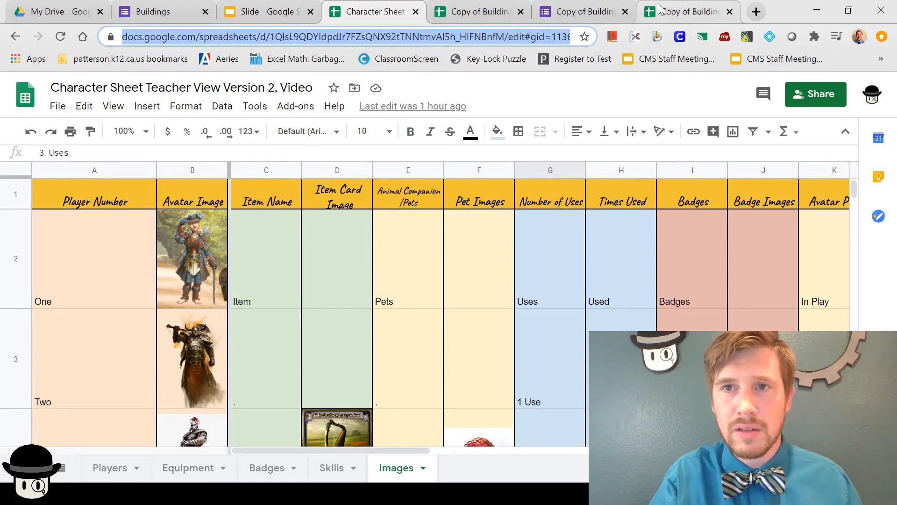
click(675, 12)
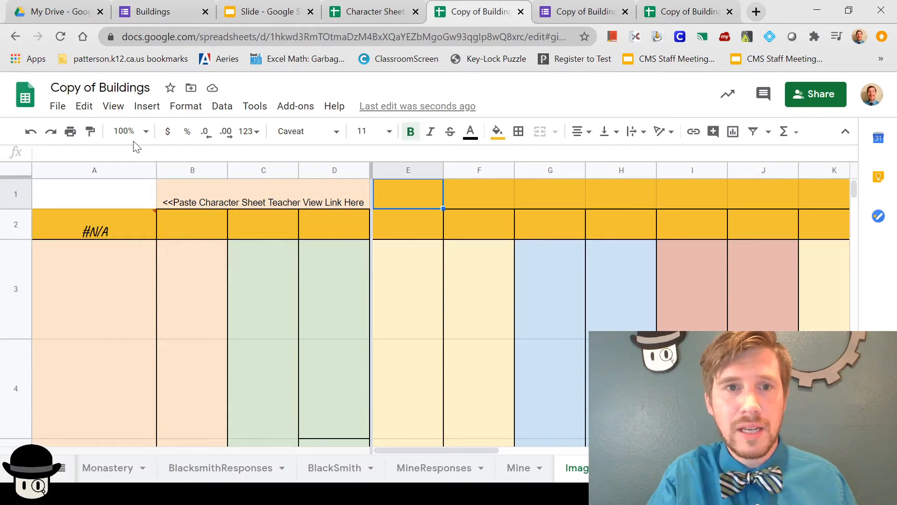
click(131, 198)
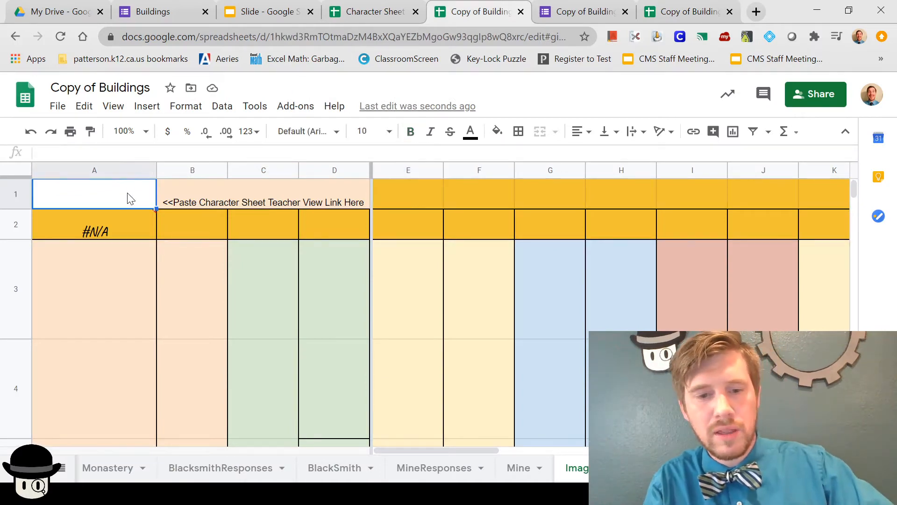
key(ctrl+v)
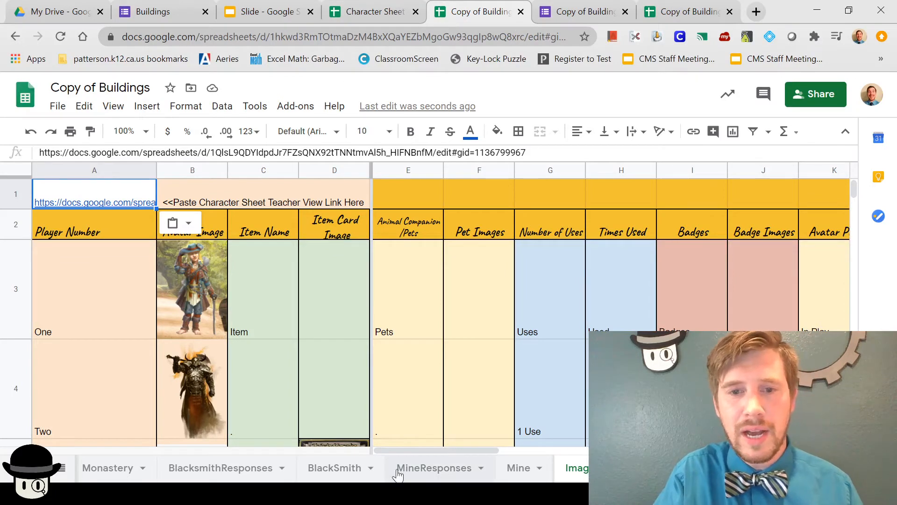
Step: Scroll through the imported images, checking the avatar cells for players Four and Three
scroll(313, 390, down, 5)
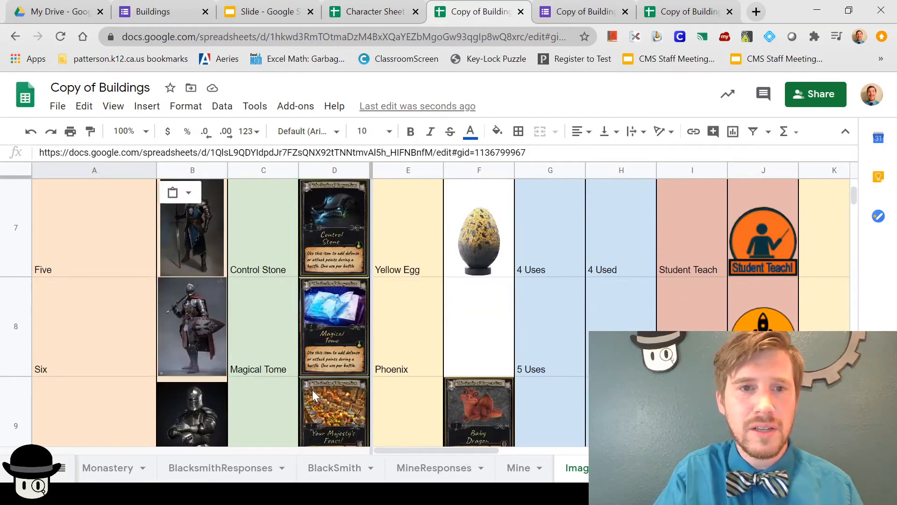
scroll(343, 318, up, 7)
scroll(343, 318, down, 2)
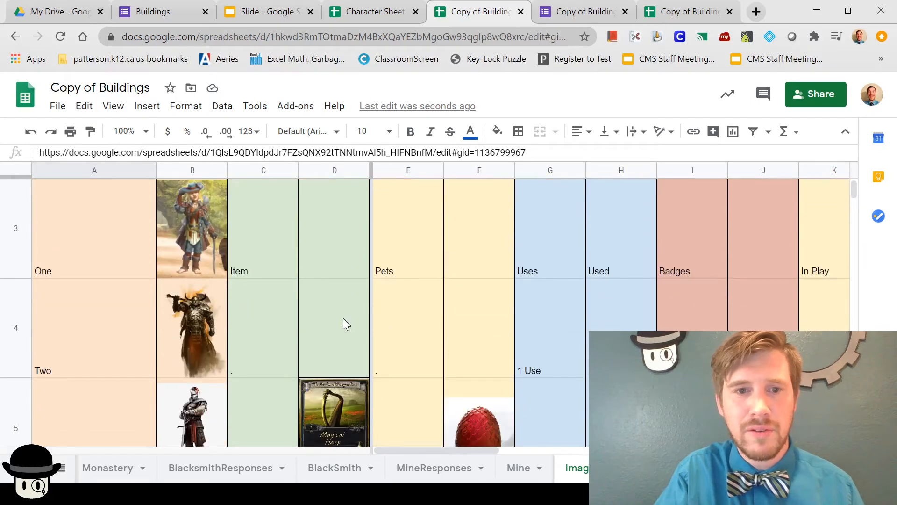
scroll(343, 317, down, 1)
scroll(343, 318, down, 2)
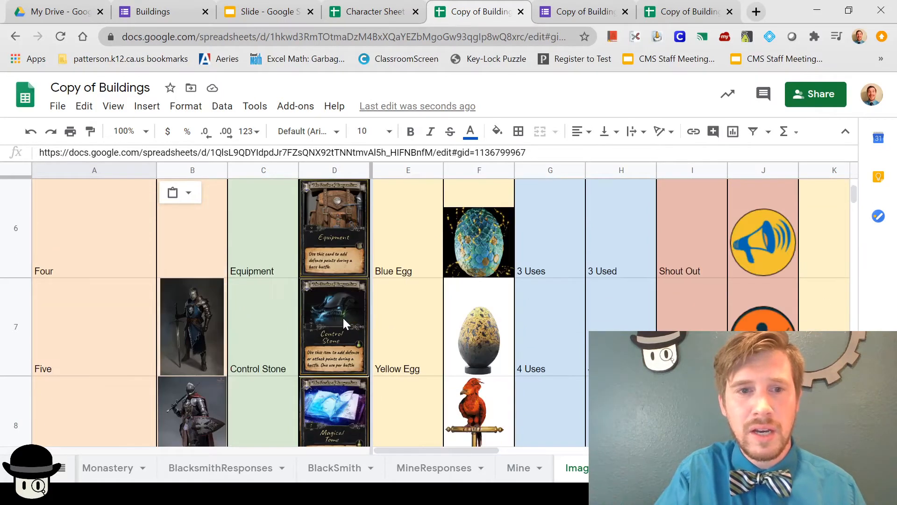
click(195, 242)
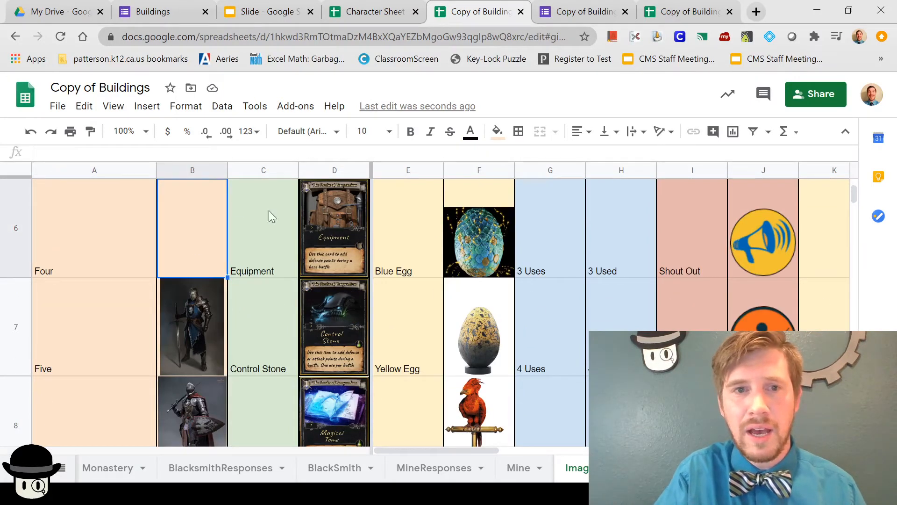
scroll(329, 261, up, 5)
scroll(329, 260, down, 4)
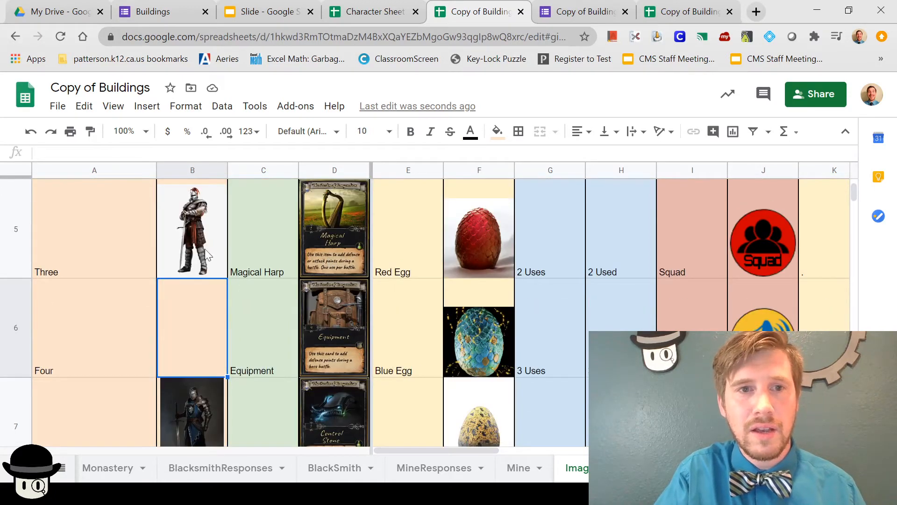
click(202, 229)
scroll(461, 261, up, 4)
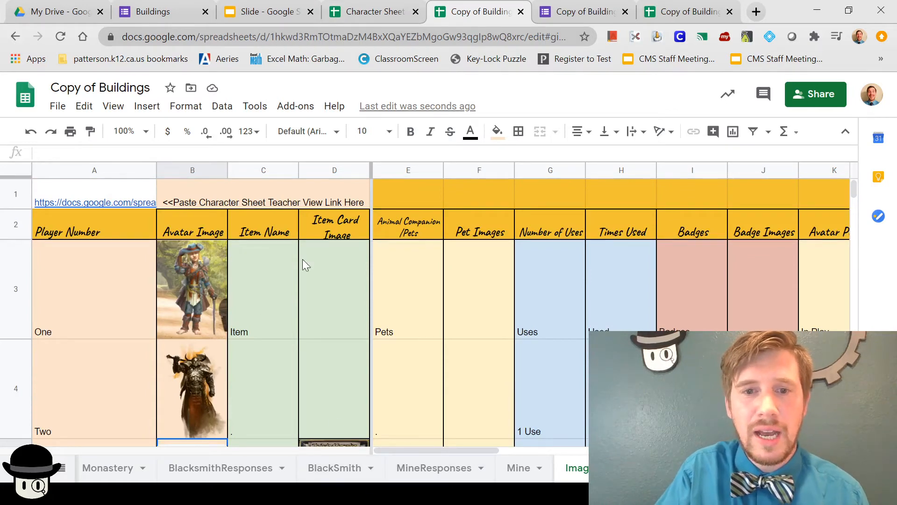
Step: Compare the BlackSmith sheet with the Images, MineResponses and BlacksmithResponses sheets
click(322, 469)
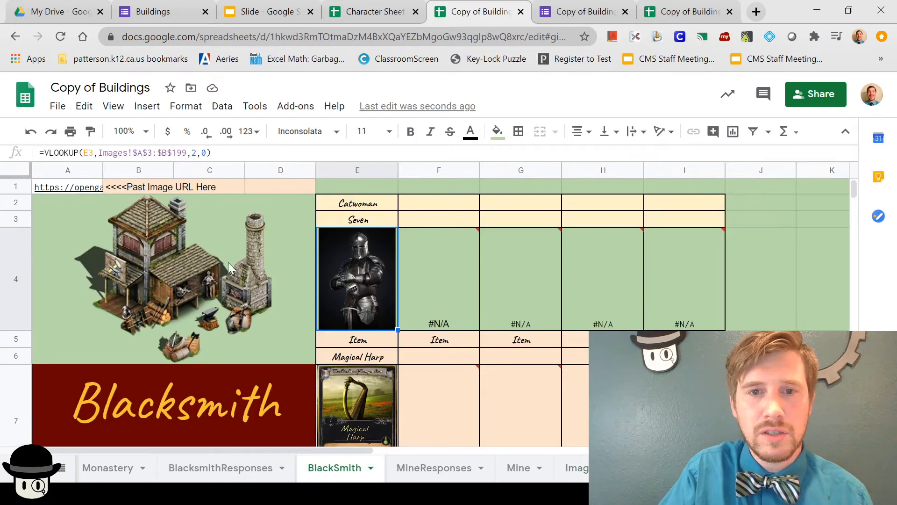
mouse_move(459, 293)
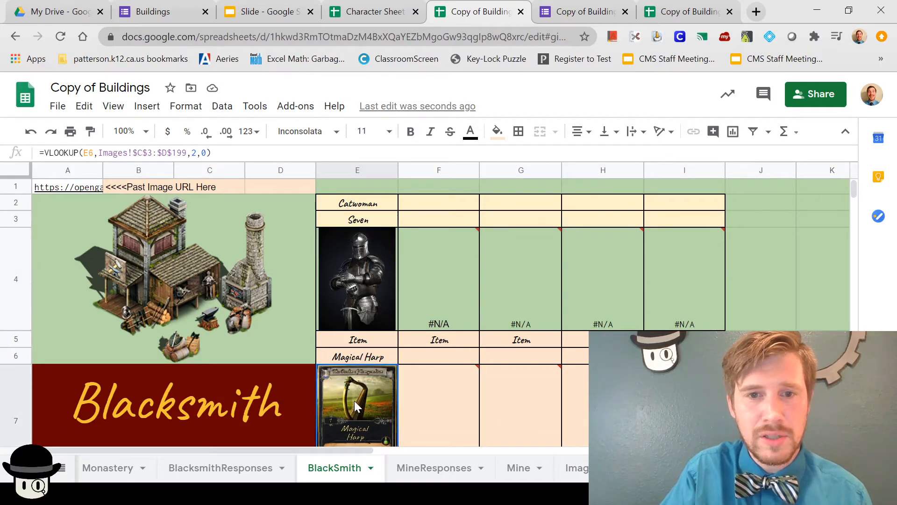
click(575, 468)
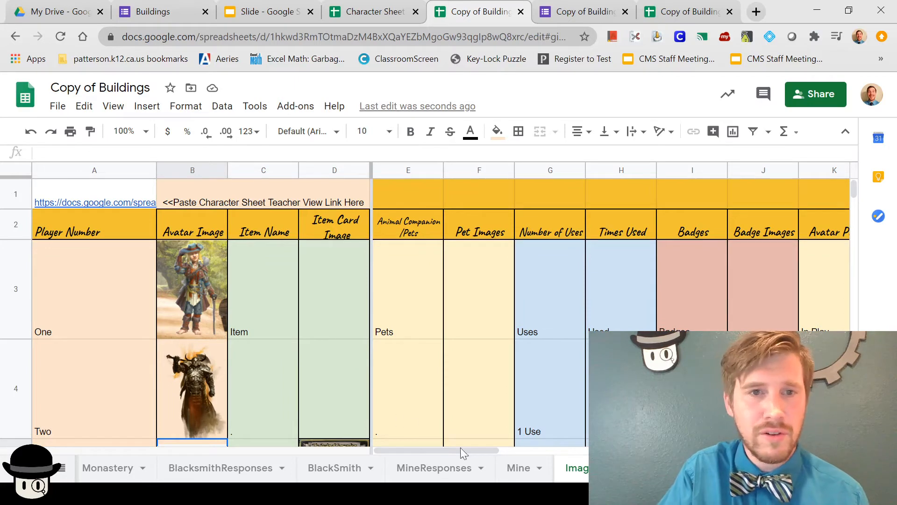
click(421, 472)
click(321, 474)
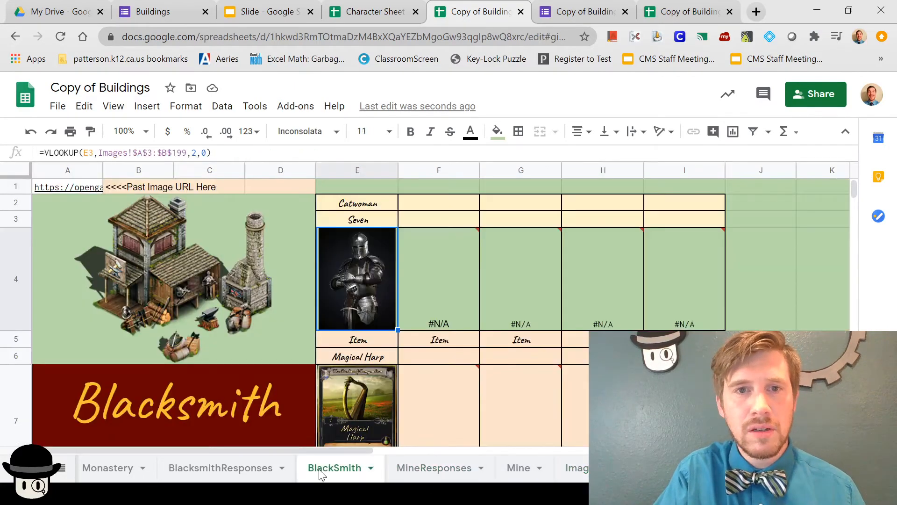
click(246, 465)
click(355, 466)
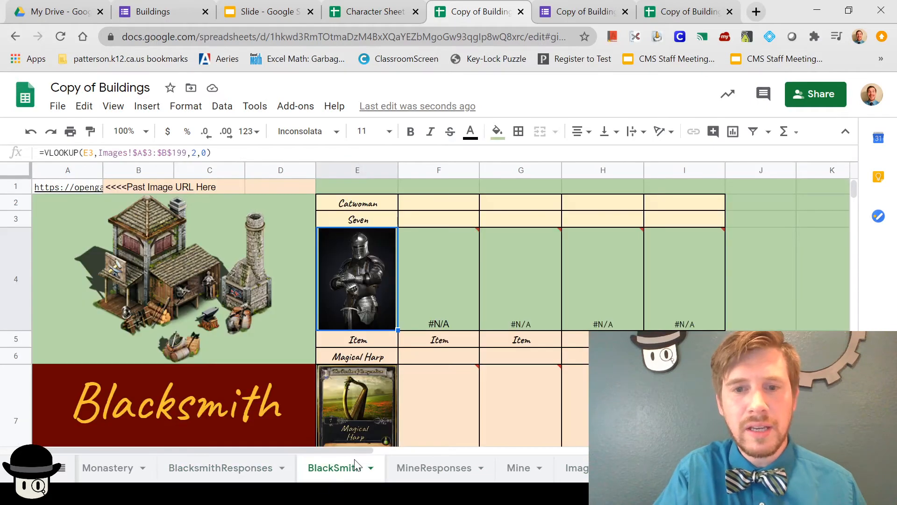
click(242, 470)
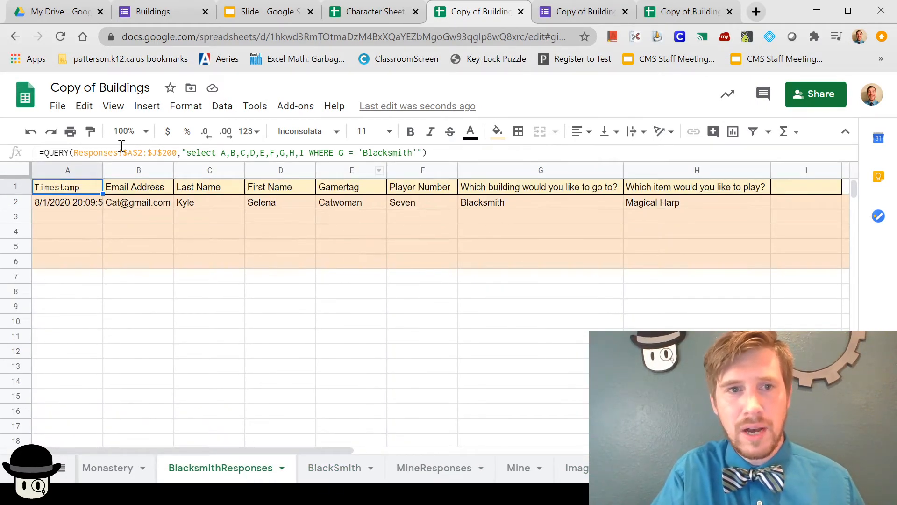
Step: Inspect the Monastery sheet and the QUERY formula in A1 of MonastryResponses
click(103, 476)
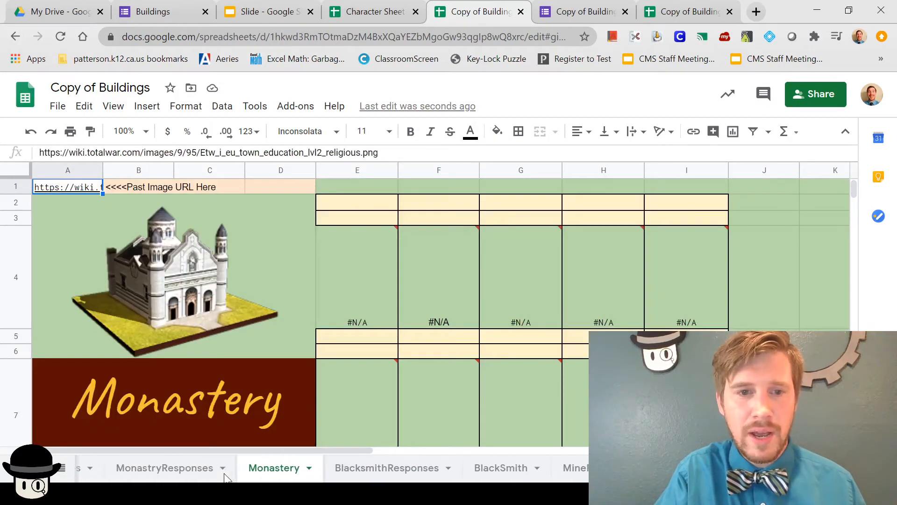
click(220, 469)
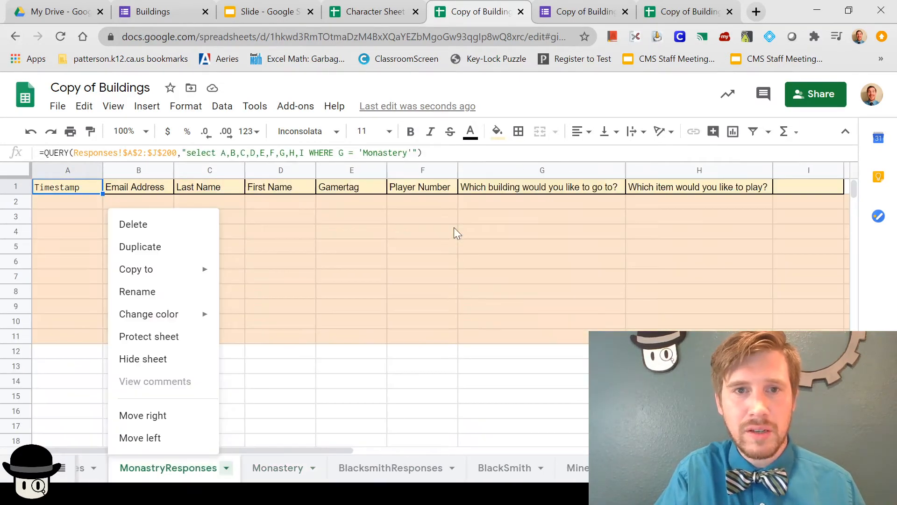
click(380, 154)
click(382, 154)
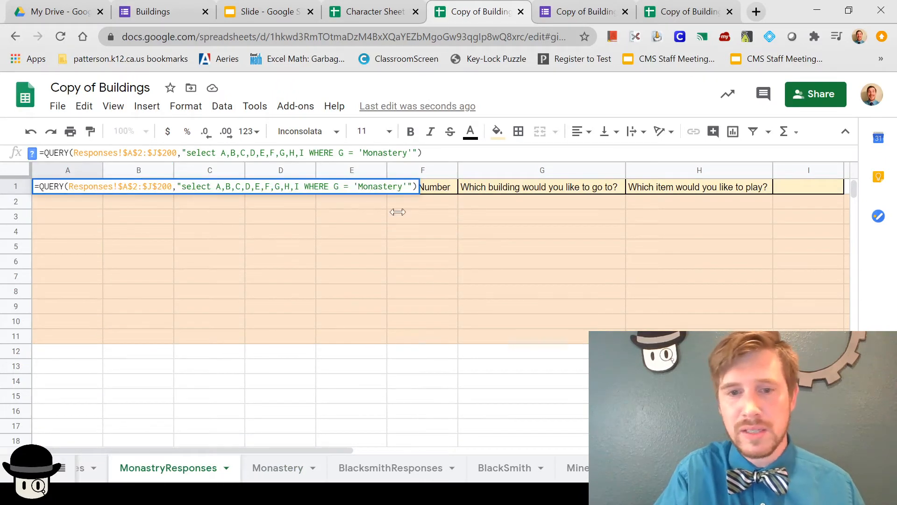
click(277, 470)
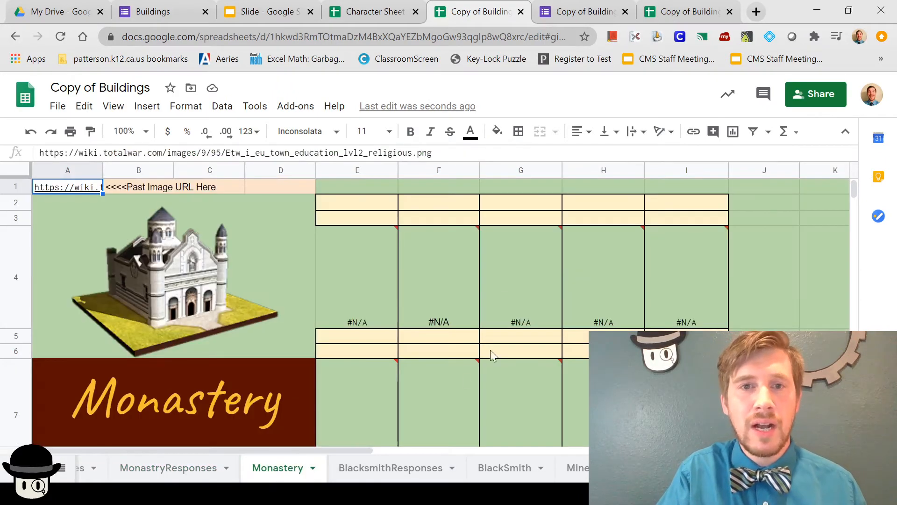
scroll(421, 470, down, 2)
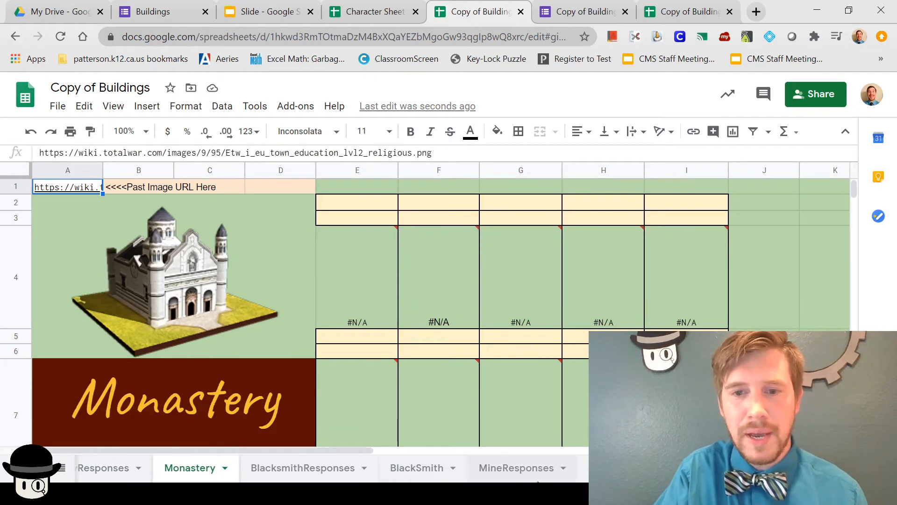
Step: On BlackSmith, check the F2 and F3 formulas, the knight image lookup and the player name Seven
click(425, 473)
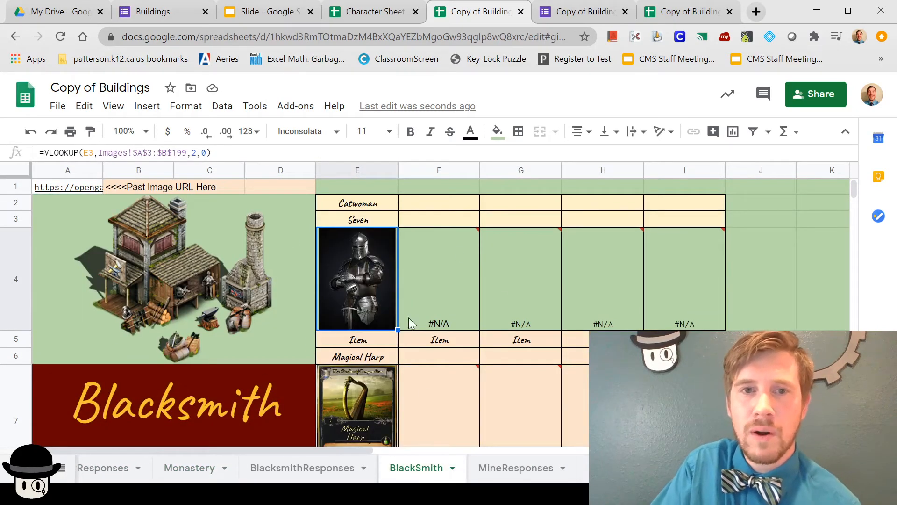
click(362, 205)
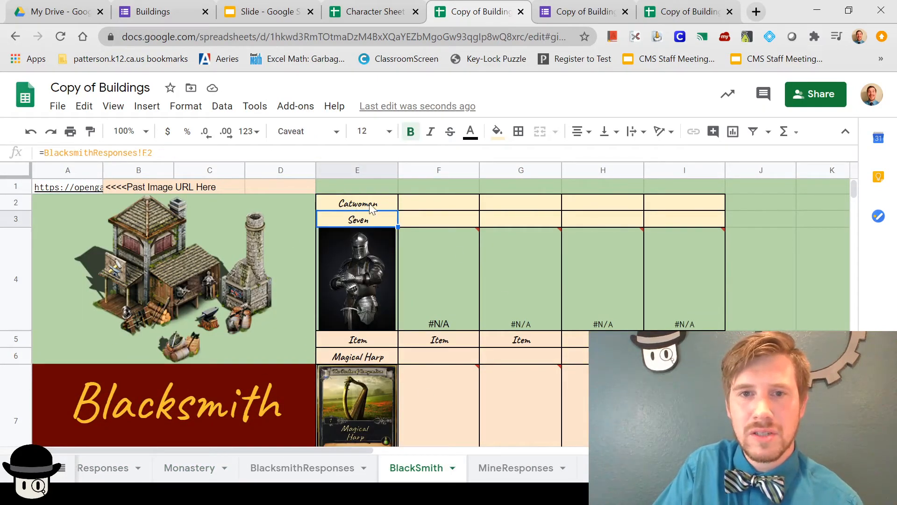
click(421, 194)
click(427, 220)
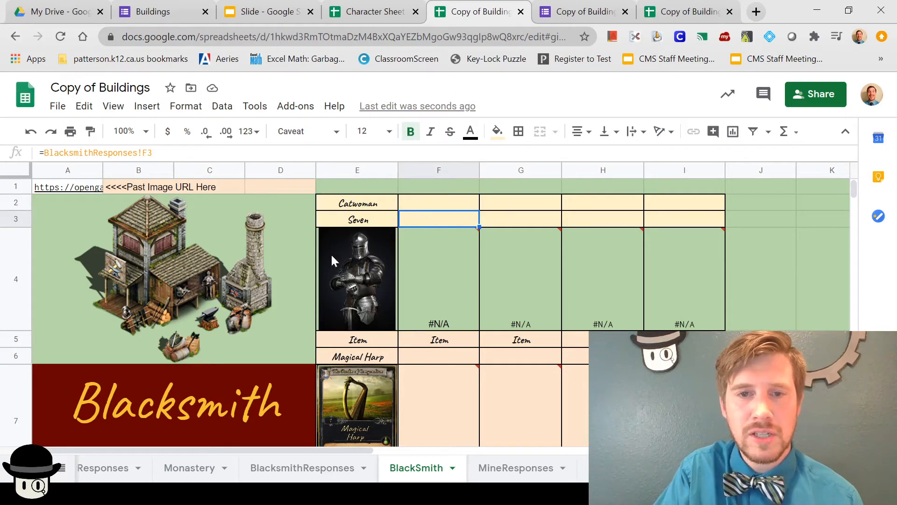
click(357, 266)
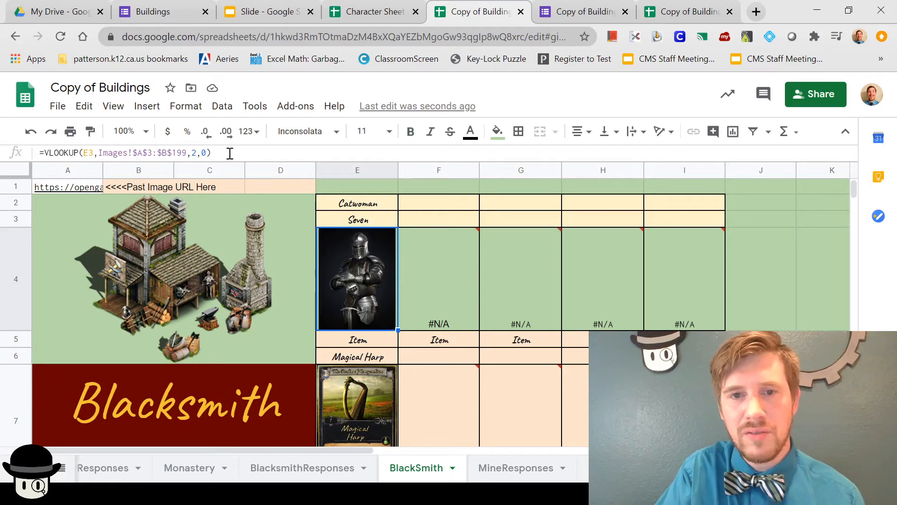
click(355, 219)
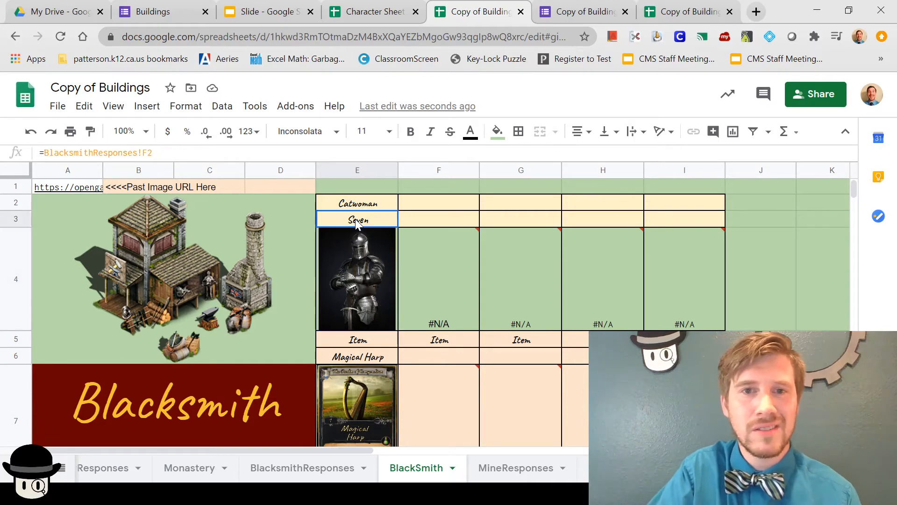
Step: Check the knight image and player name Seven in row 9 of the Images sheet
click(808, 468)
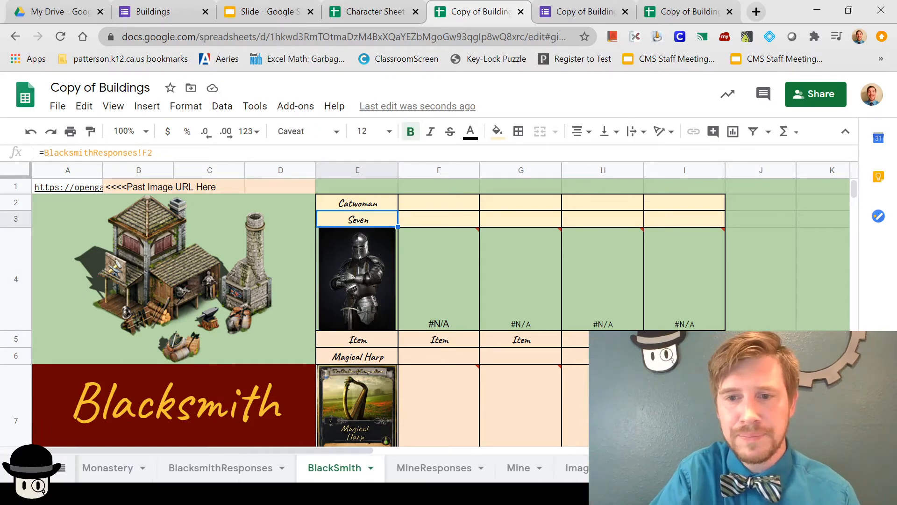
click(573, 473)
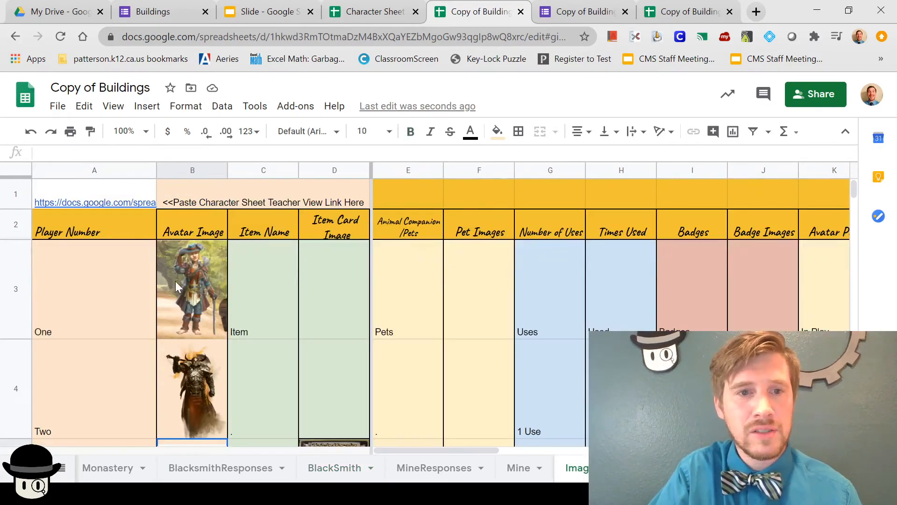
scroll(175, 281, down, 10)
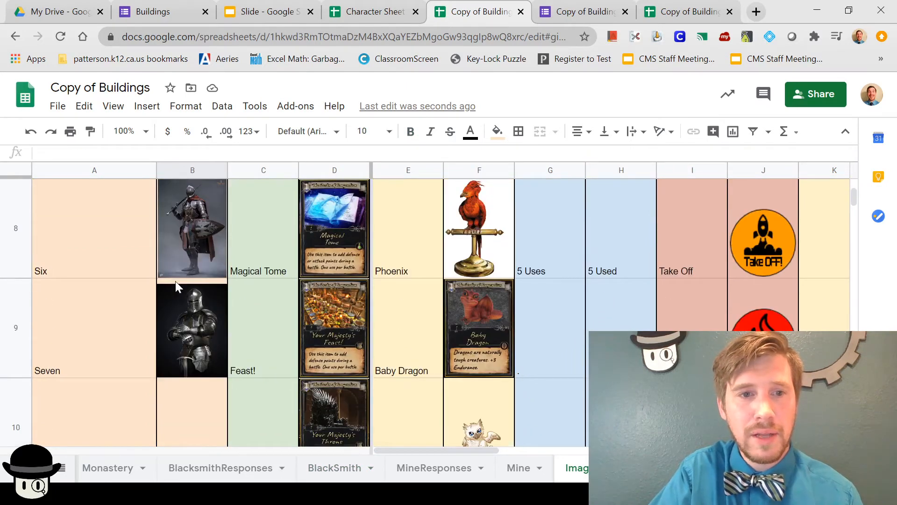
click(192, 360)
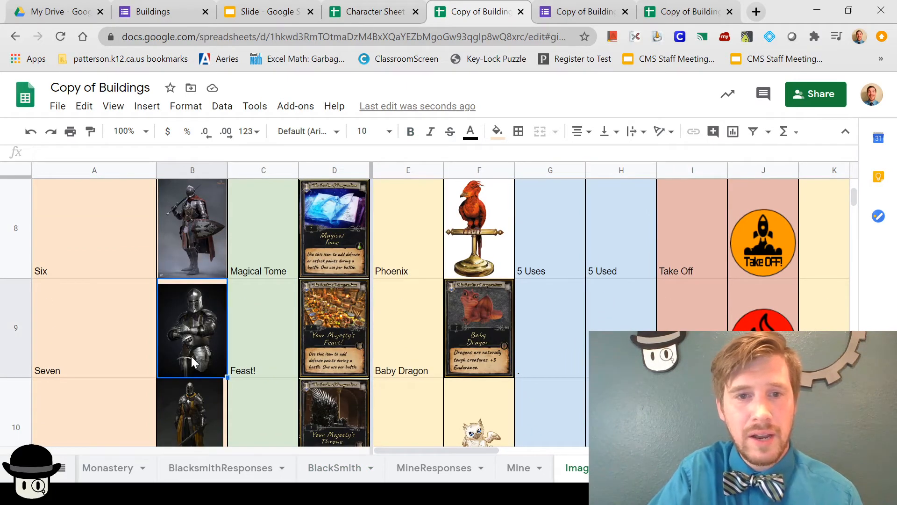
click(64, 352)
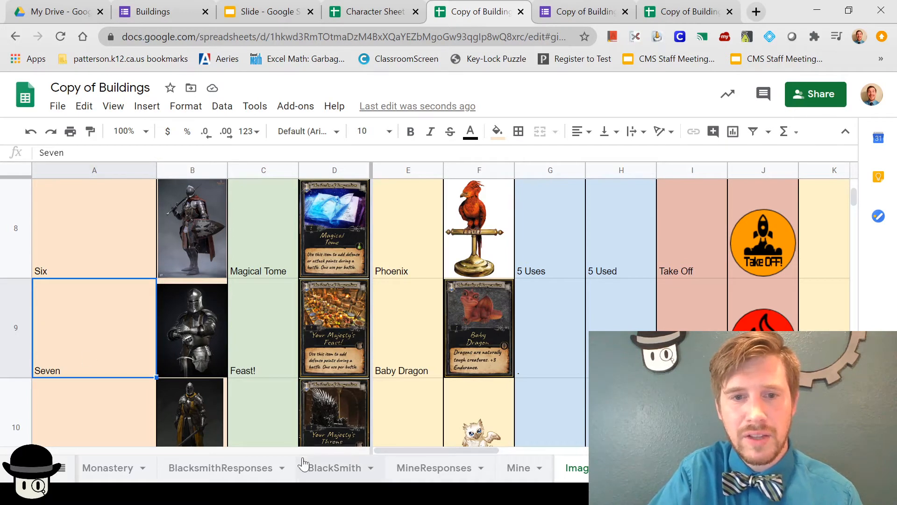
Step: Compare the BlackSmith name cell E3 with the VLOOKUP image formula in E4
click(335, 469)
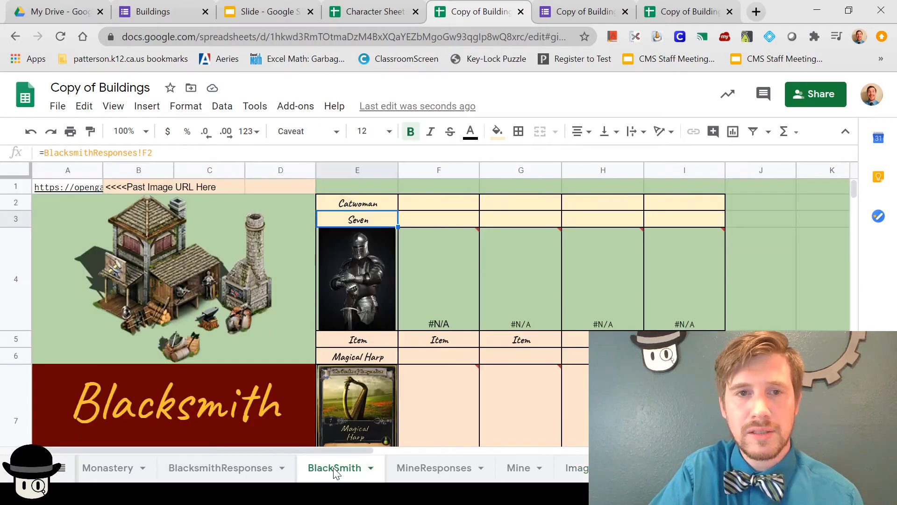
click(360, 290)
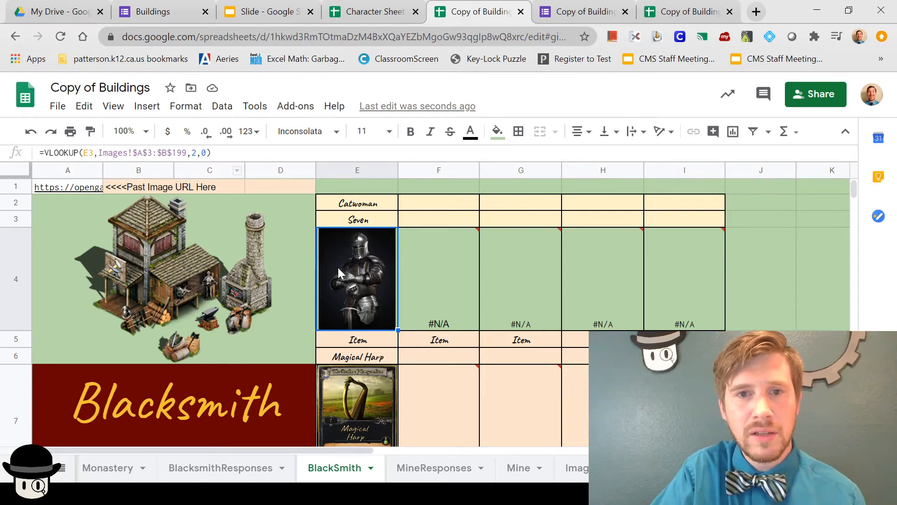
click(352, 221)
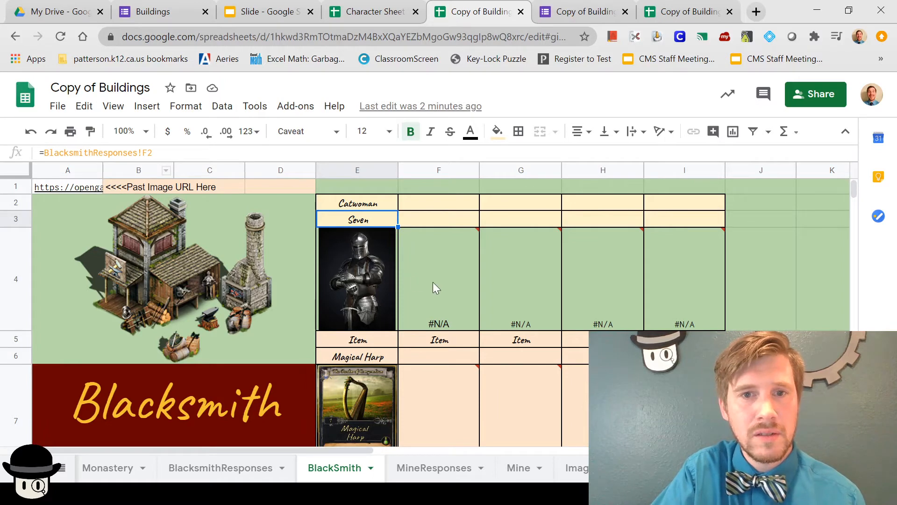
click(352, 271)
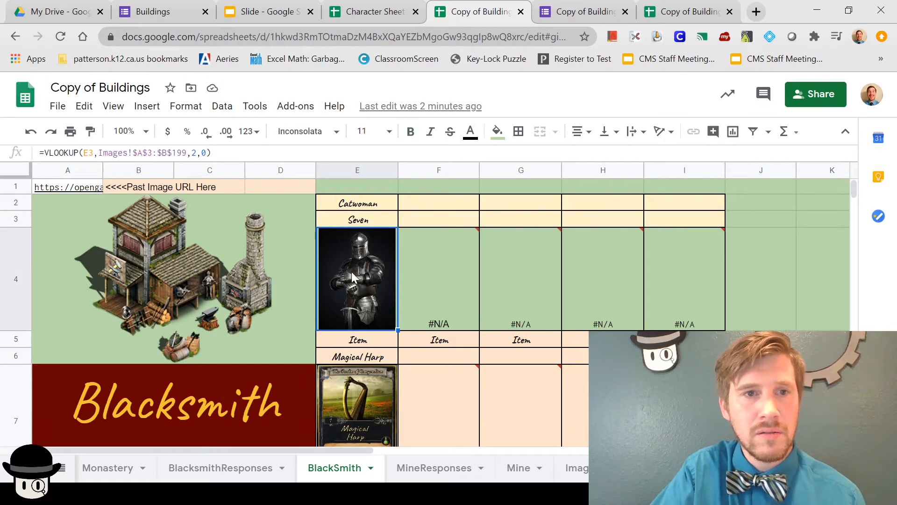
click(364, 219)
click(366, 253)
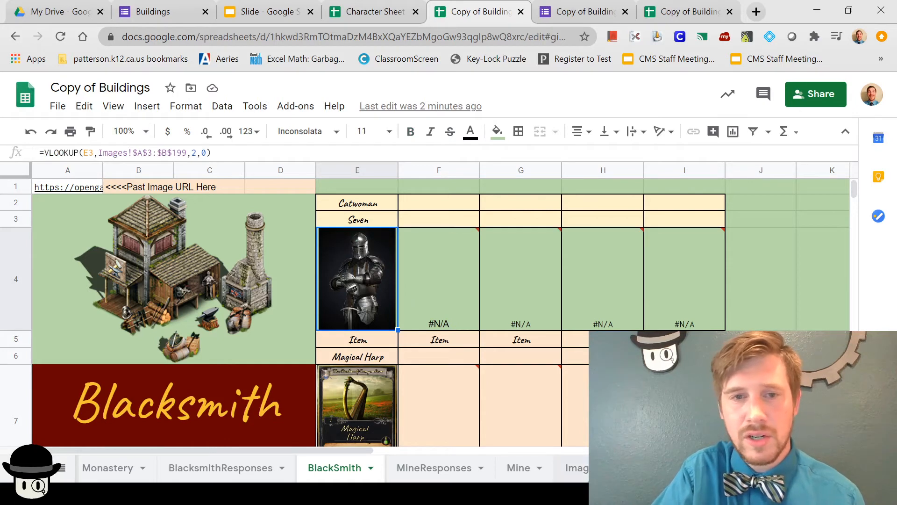
Step: Recheck the Images knight cell B9 and BlacksmithResponses, then scroll the tabs back toward Map
click(577, 468)
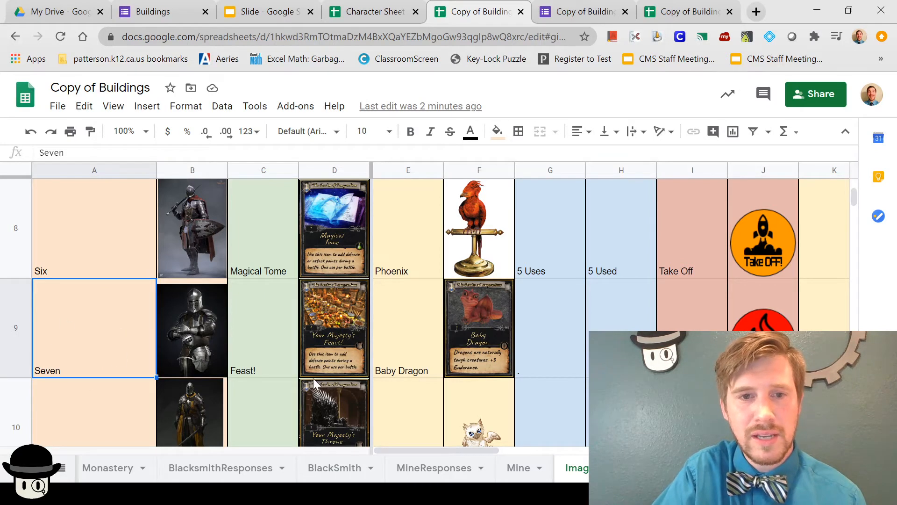
click(197, 346)
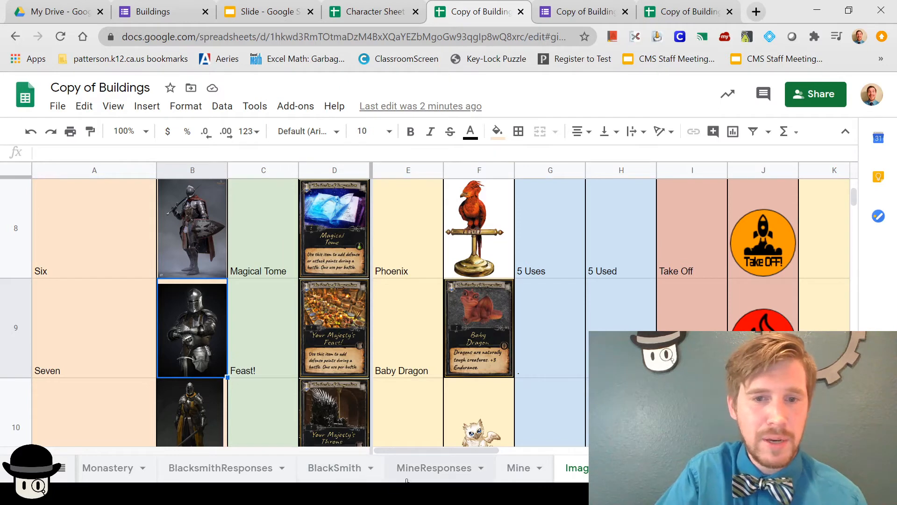
click(237, 467)
click(330, 467)
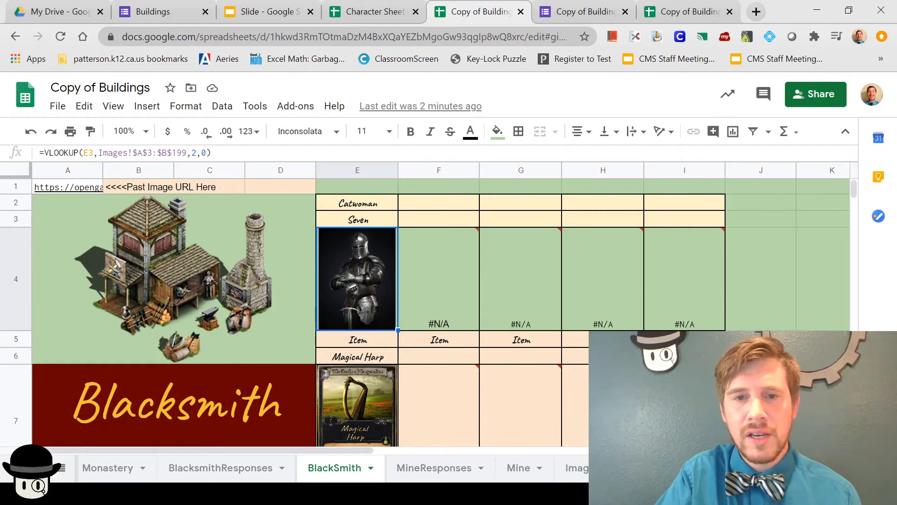
mouse_move(643, 326)
mouse_move(517, 428)
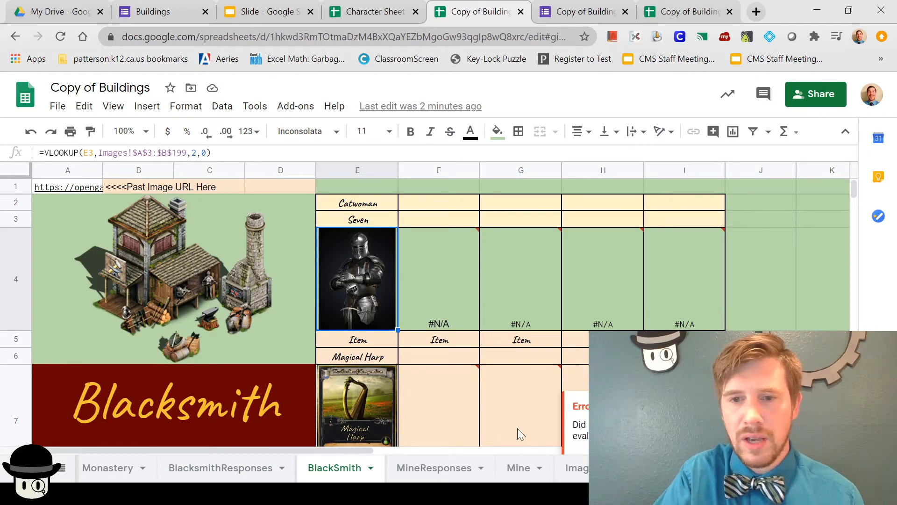
click(797, 468)
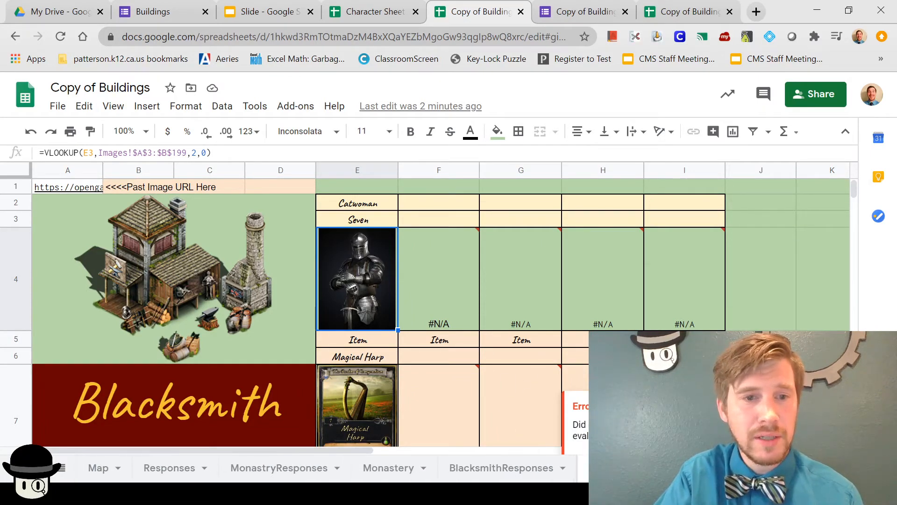
Step: On the Map, compare the Monastry image URL in A1 with B1's IMAGE formula
click(96, 468)
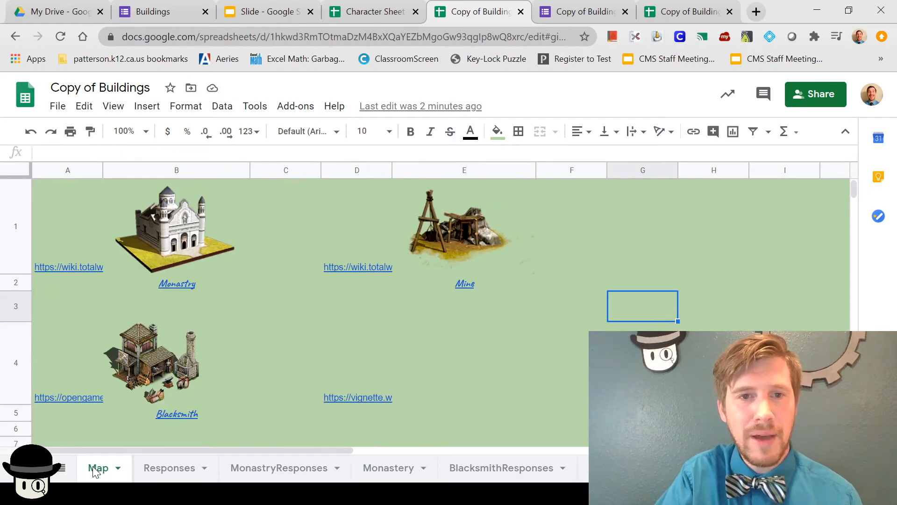
click(24, 234)
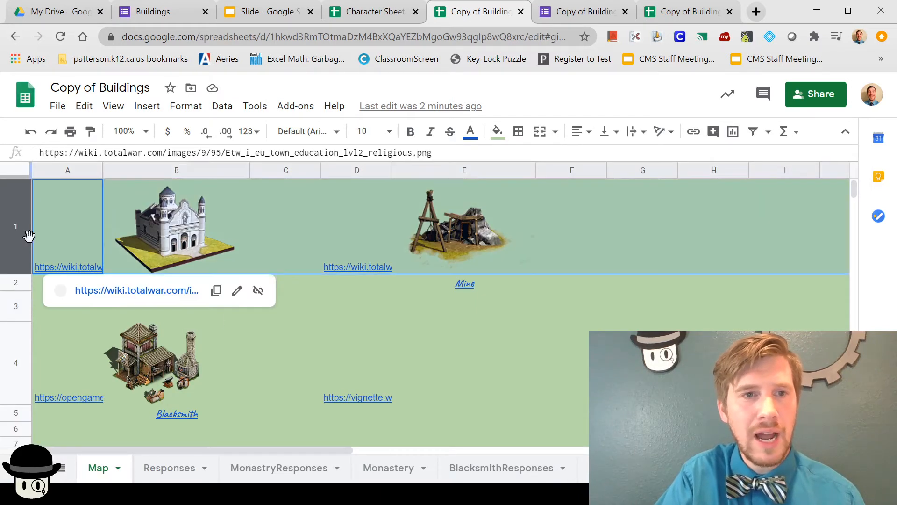
click(159, 241)
click(80, 242)
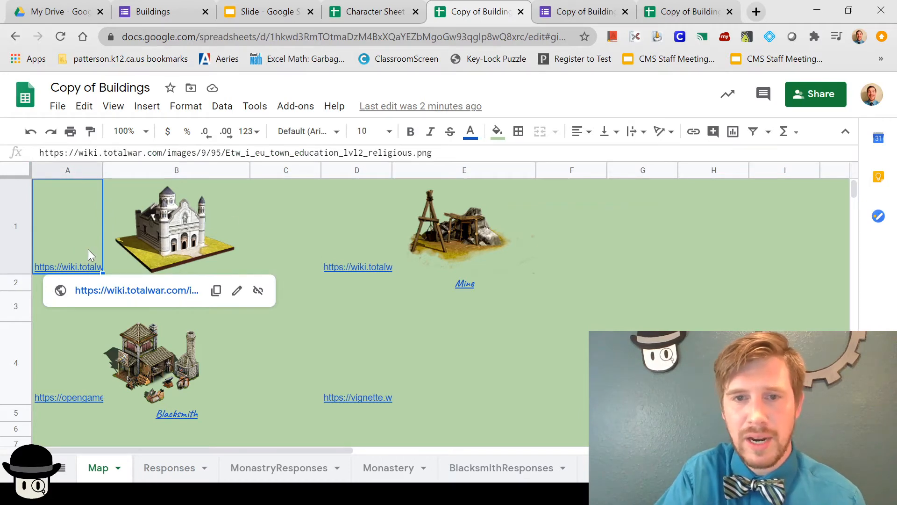
click(175, 240)
click(44, 231)
click(186, 226)
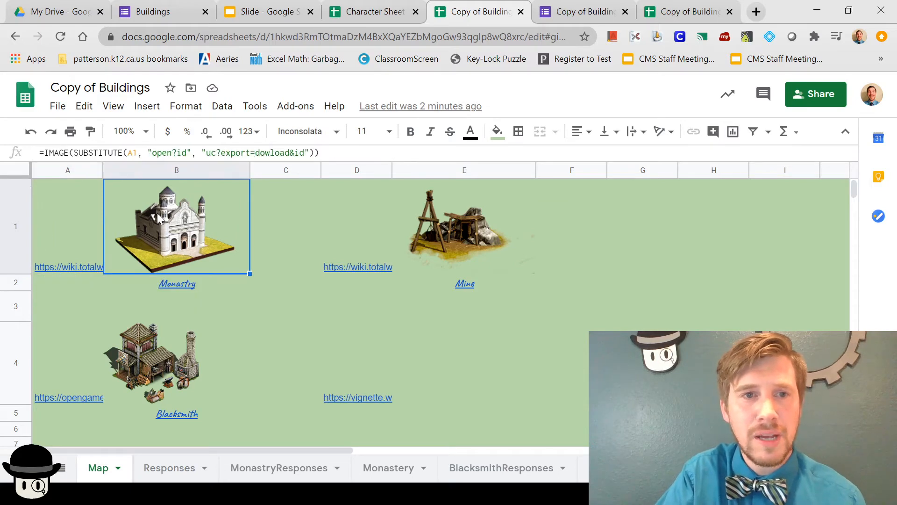
click(121, 229)
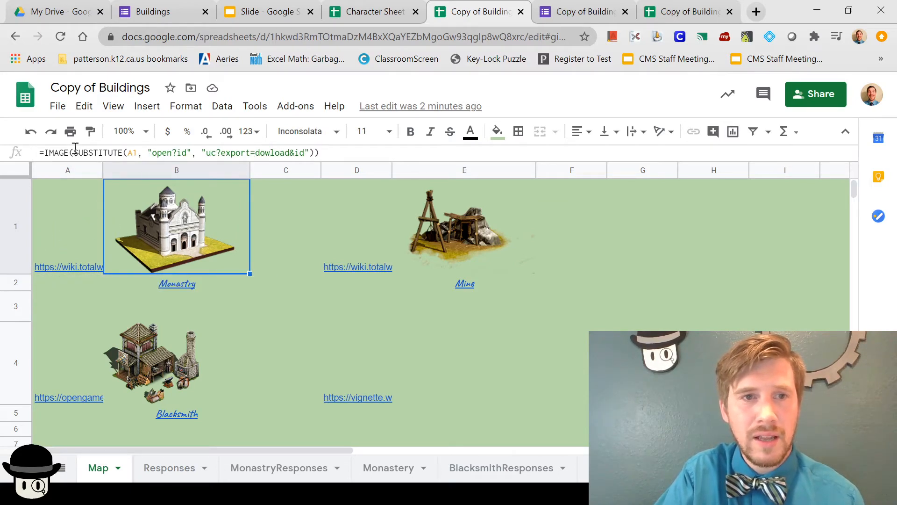
click(63, 257)
click(147, 250)
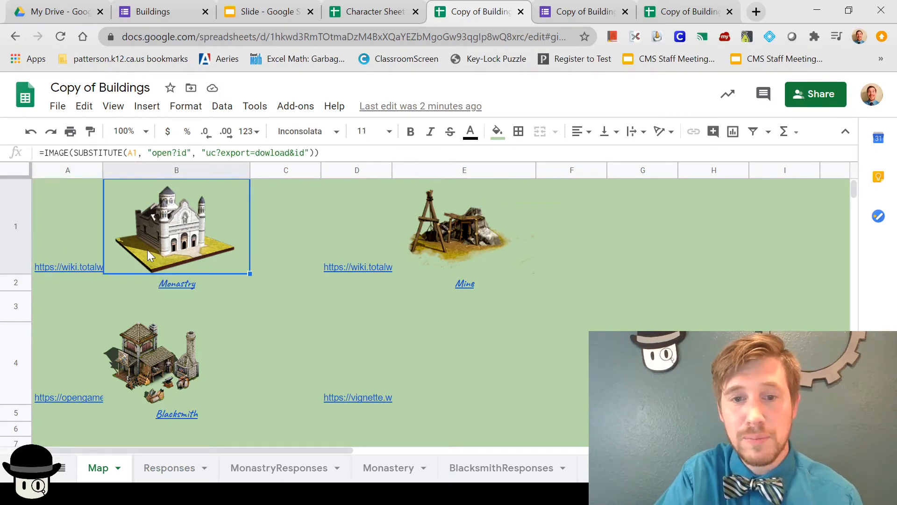
Step: Check the Monastery sheet's A1 image URL and its large picture formula
click(368, 470)
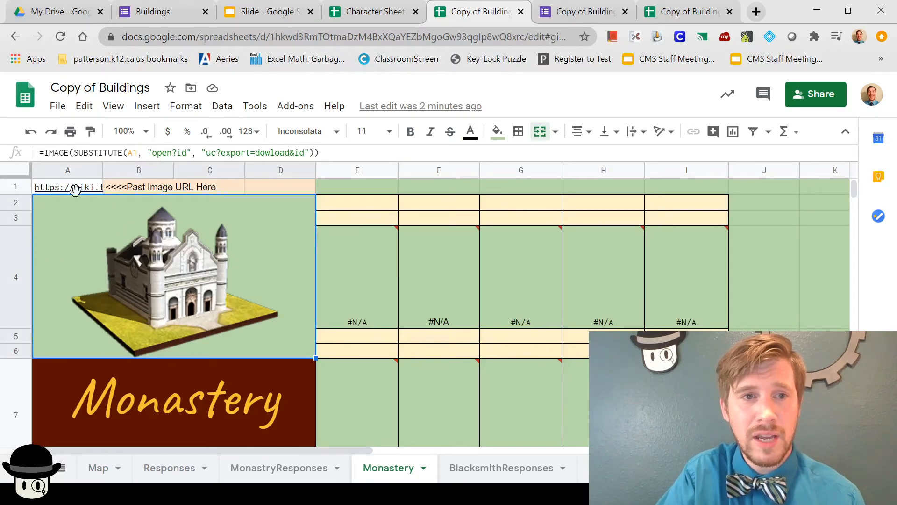
click(72, 188)
click(117, 277)
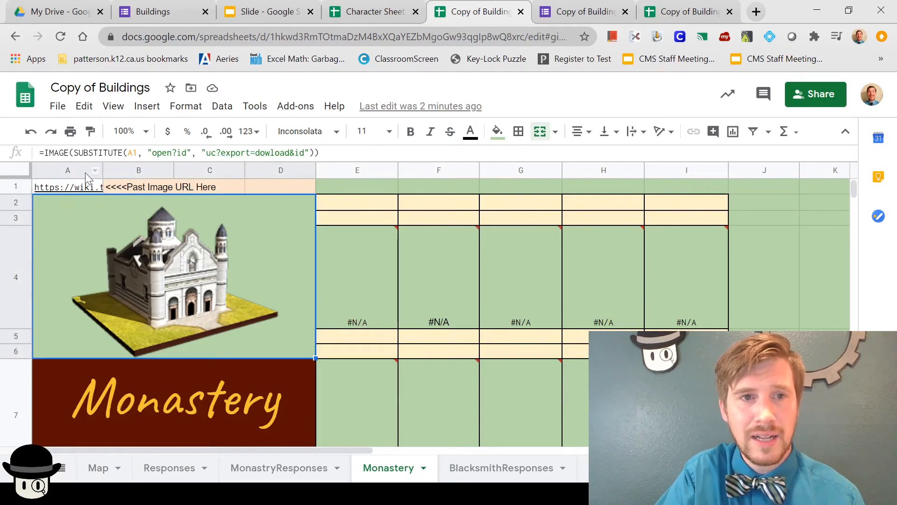
click(59, 189)
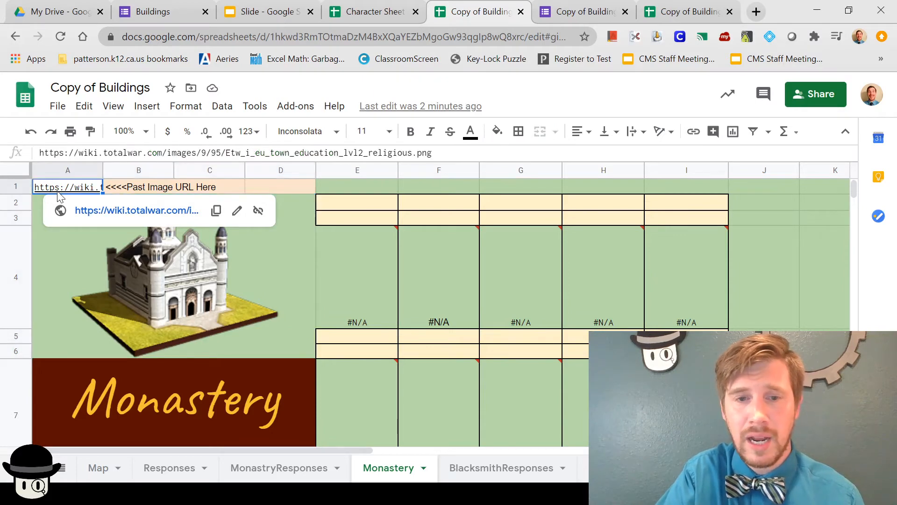
click(99, 468)
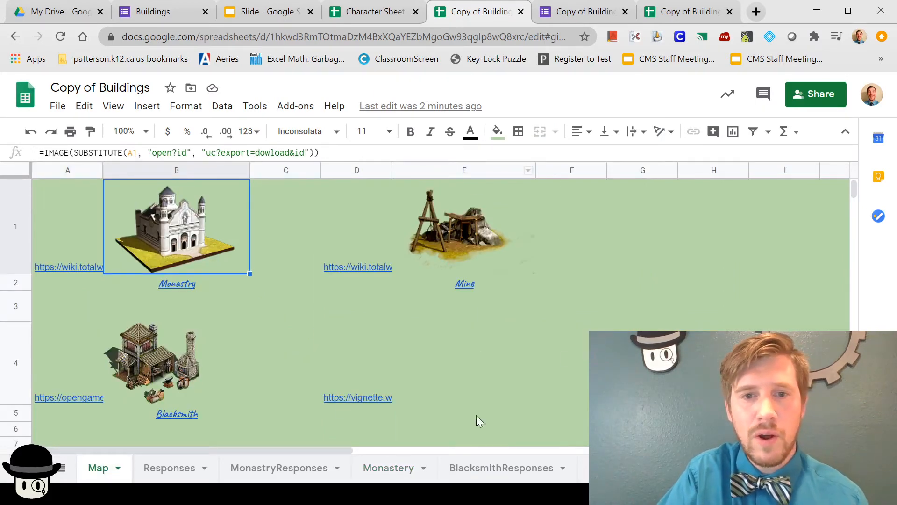
Step: Check the Mine picture formula, the market image link in D4 and the empty cell E4
click(462, 253)
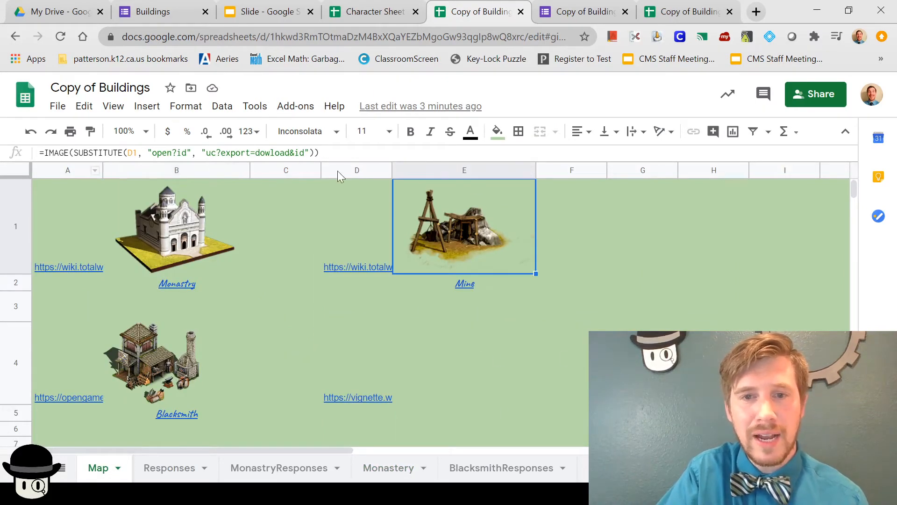
click(461, 382)
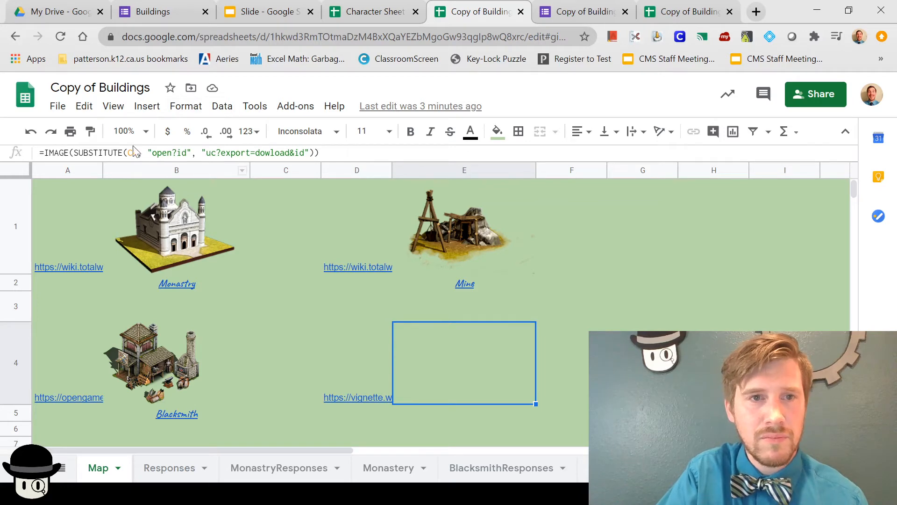
click(336, 350)
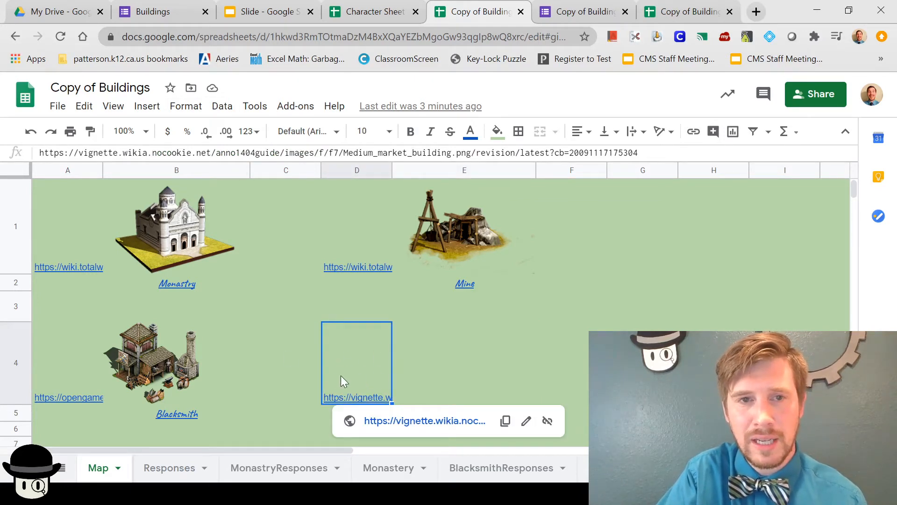
click(416, 373)
click(358, 371)
click(442, 376)
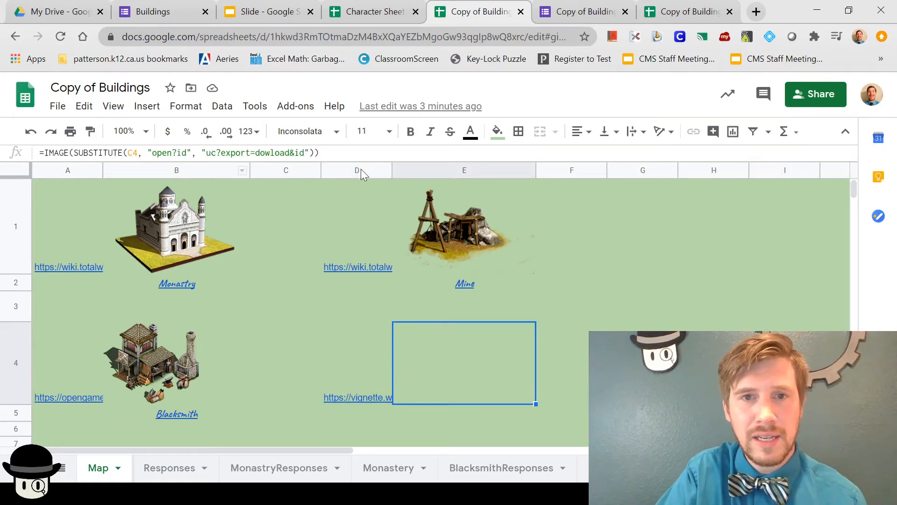
Step: Point E4's IMAGE formula at D4 so the market building picture loads
click(134, 153)
key(BackSpace)
text(S)
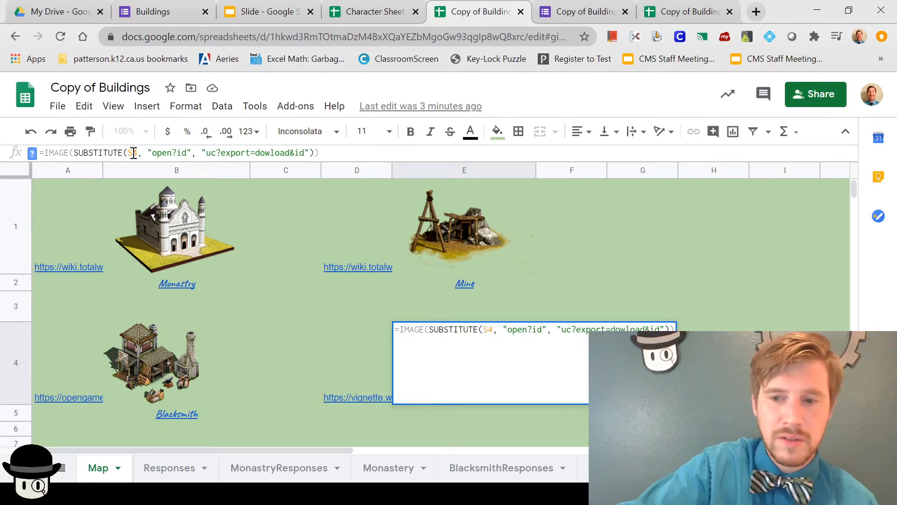
key(BackSpace)
text(D)
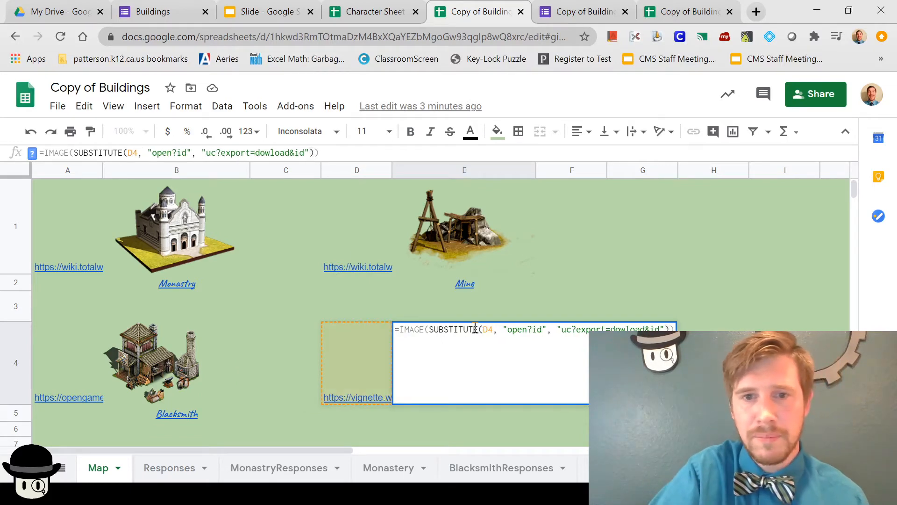
click(487, 297)
click(431, 352)
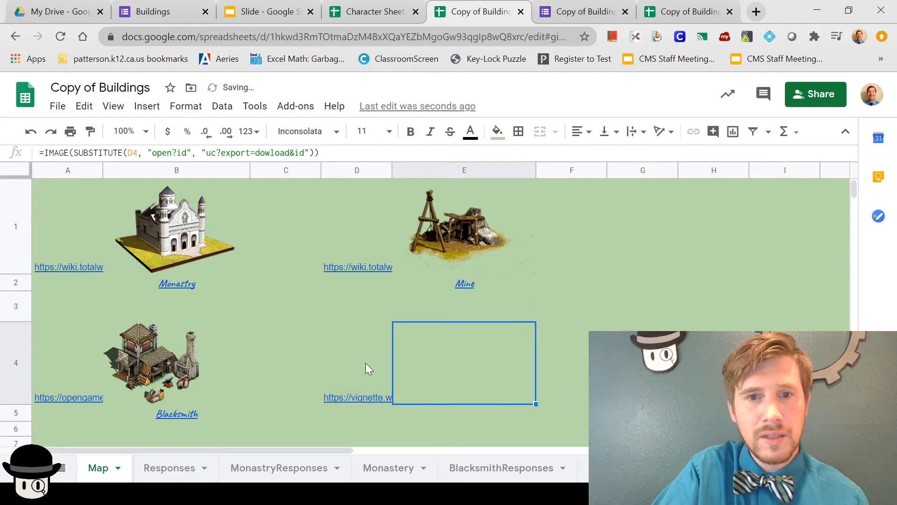
click(365, 363)
click(506, 364)
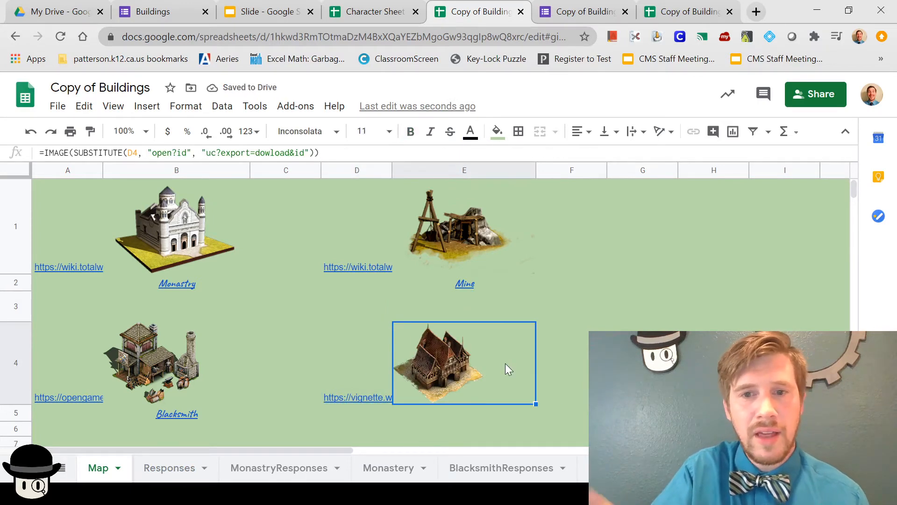
Step: Add a centred 'Market' label in E5 beneath the picture
click(456, 414)
text(Market)
click(576, 133)
click(598, 156)
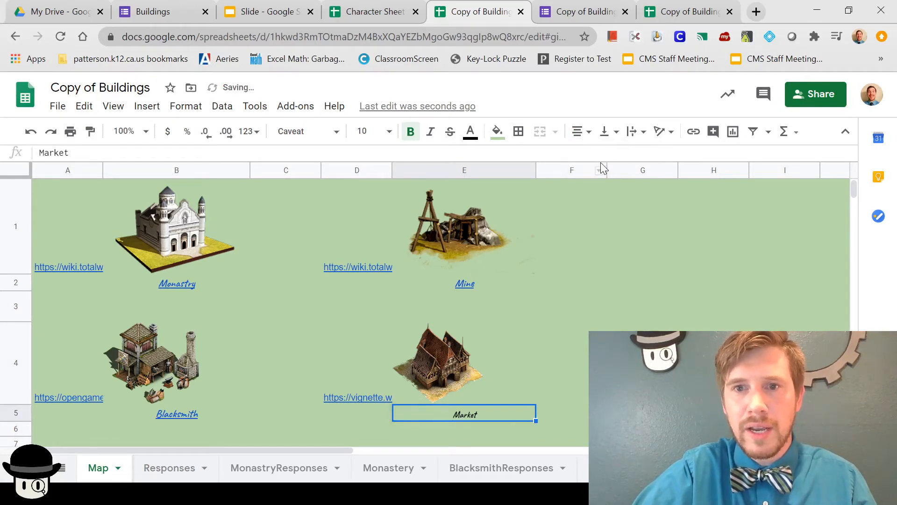
click(632, 324)
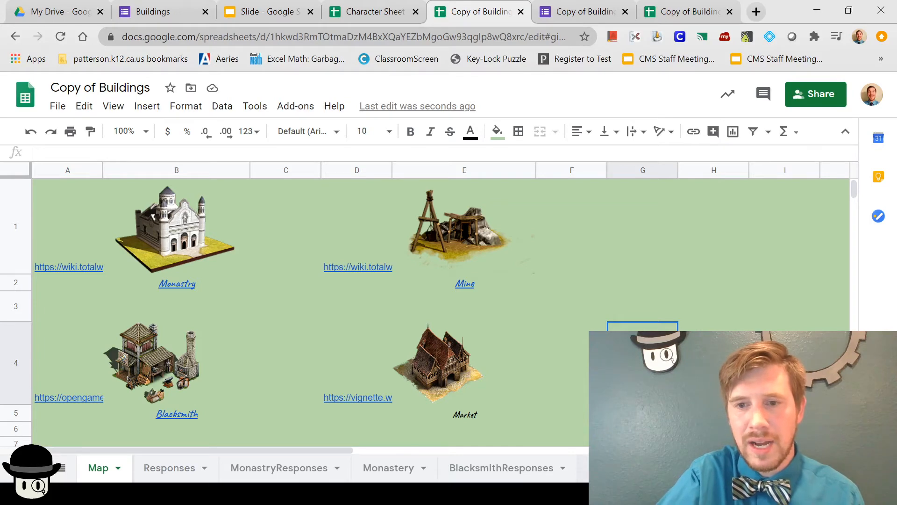
click(615, 467)
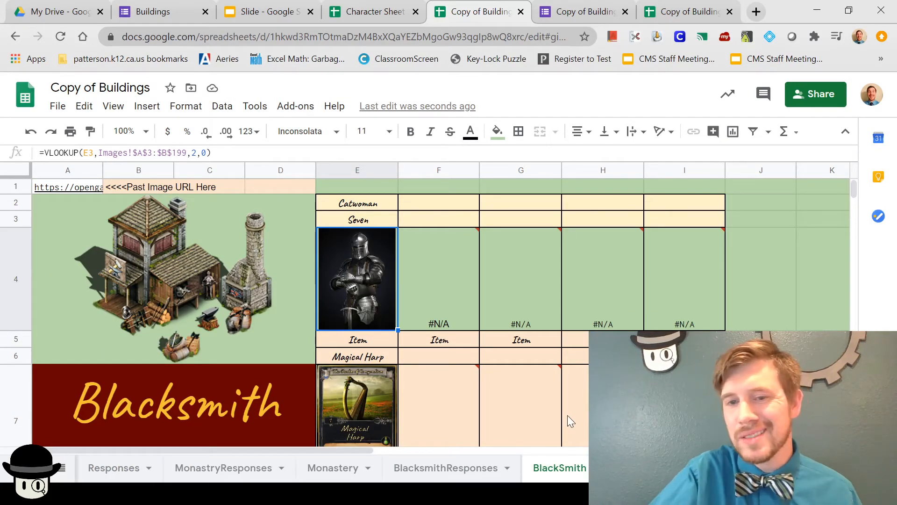
Step: Duplicate the BlacksmithResponses sheet and rename the copy to MarketResponses
click(471, 478)
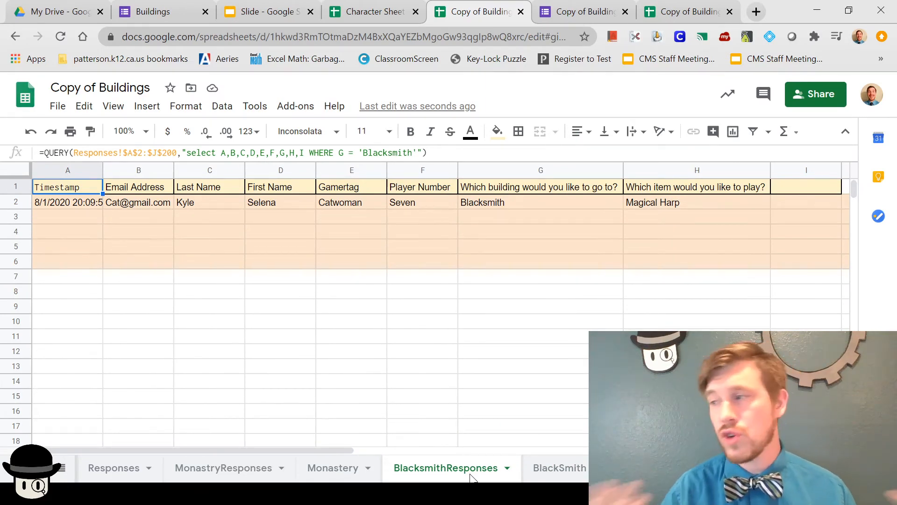
click(507, 469)
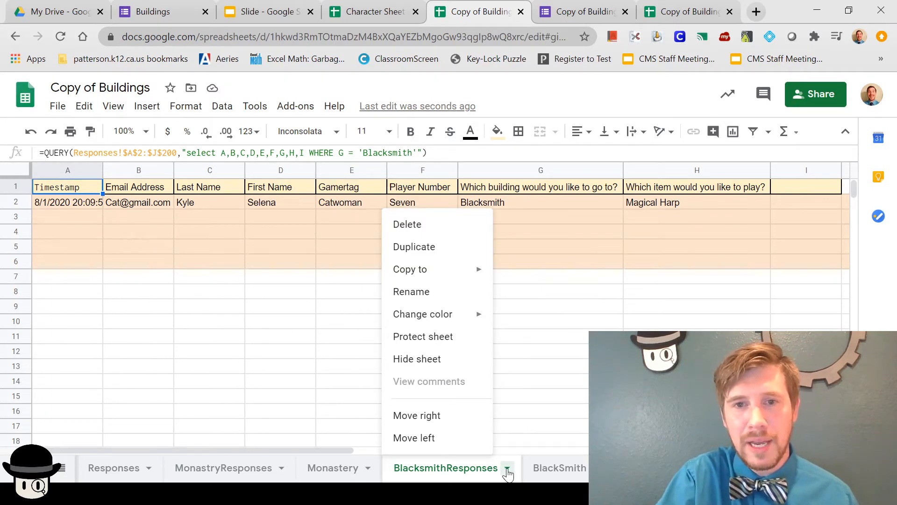
click(433, 248)
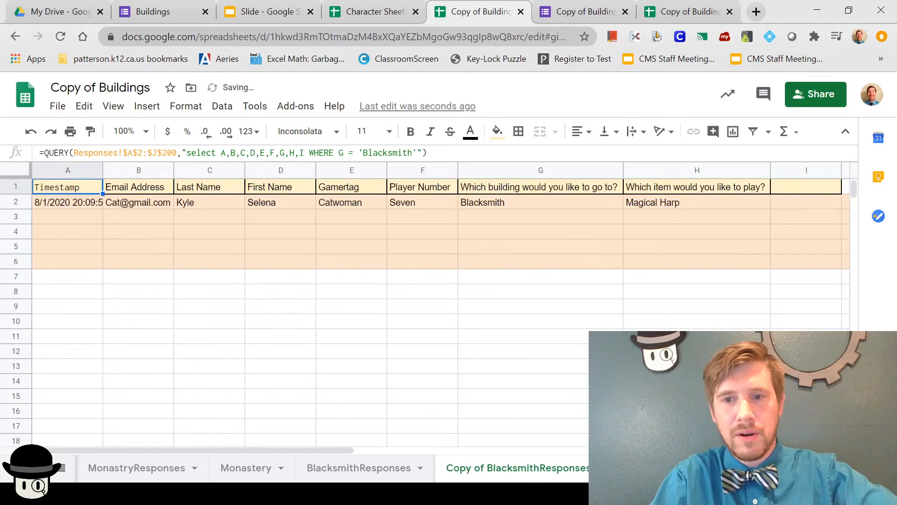
right_click(442, 467)
click(456, 292)
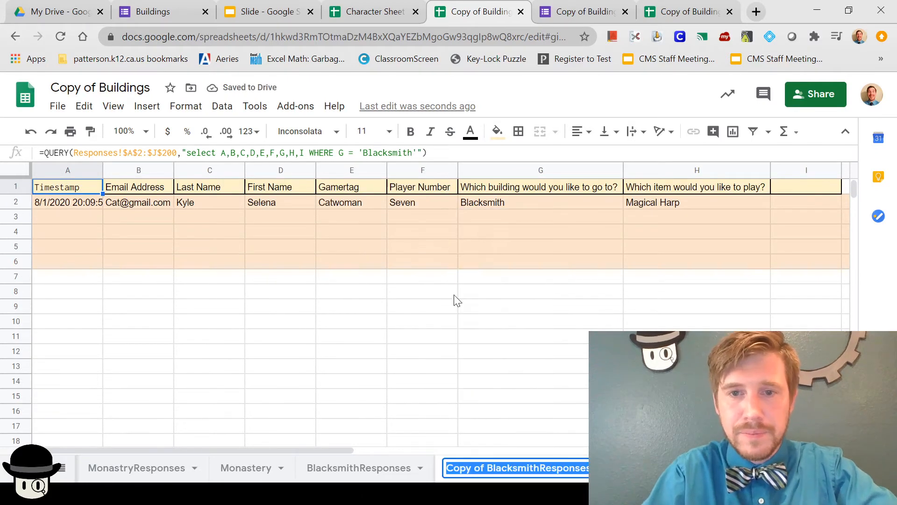
click(487, 468)
key(BackSpace)
key(BackSpace)
key(BackSpace)
key(BackSpace)
key(BackSpace)
key(BackSpace)
key(BackSpace)
key(BackSpace)
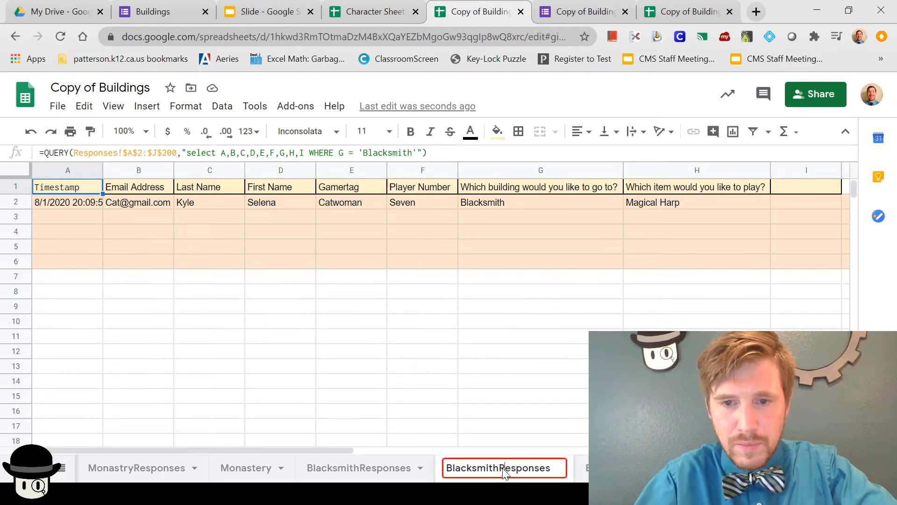
key(BackSpace)
key(BackSpace)
key(BackSpace)
key(BackSpace)
key(BackSpace)
key(BackSpace)
key(BackSpace)
key(BackSpace)
key(BackSpace)
key(BackSpace)
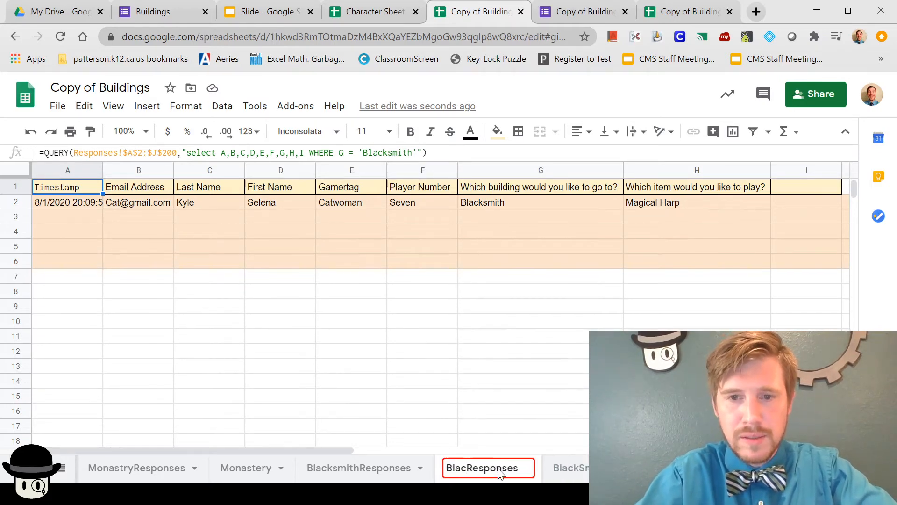
text(Market)
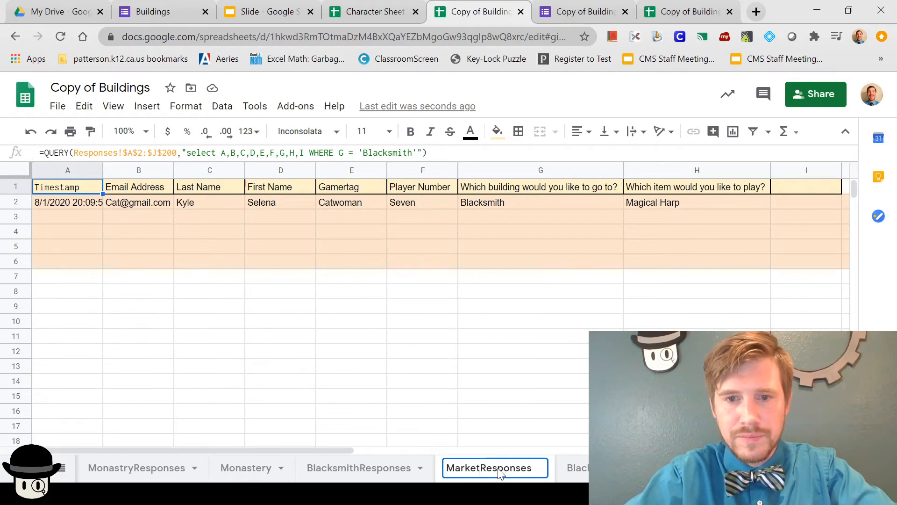
Step: Save the MarketResponses name, filter its A1 QUERY on 'Market', and move the tab last
click(573, 430)
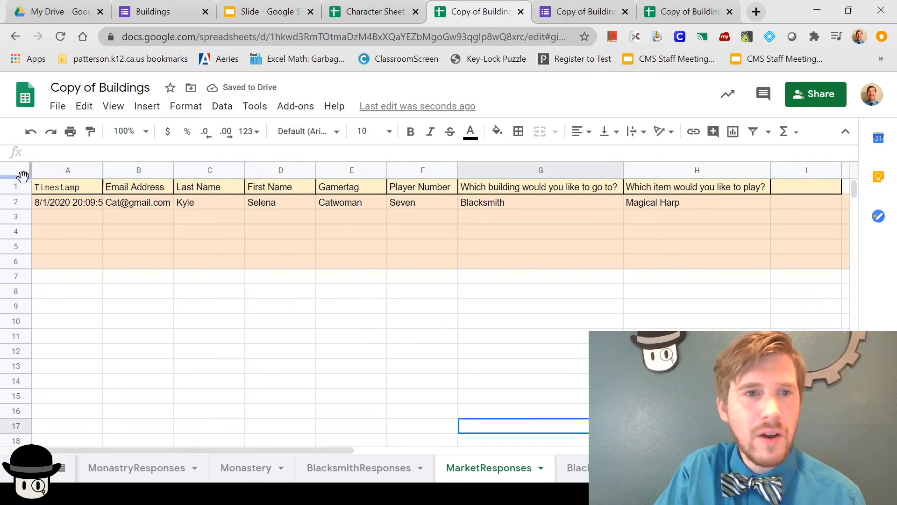
click(67, 192)
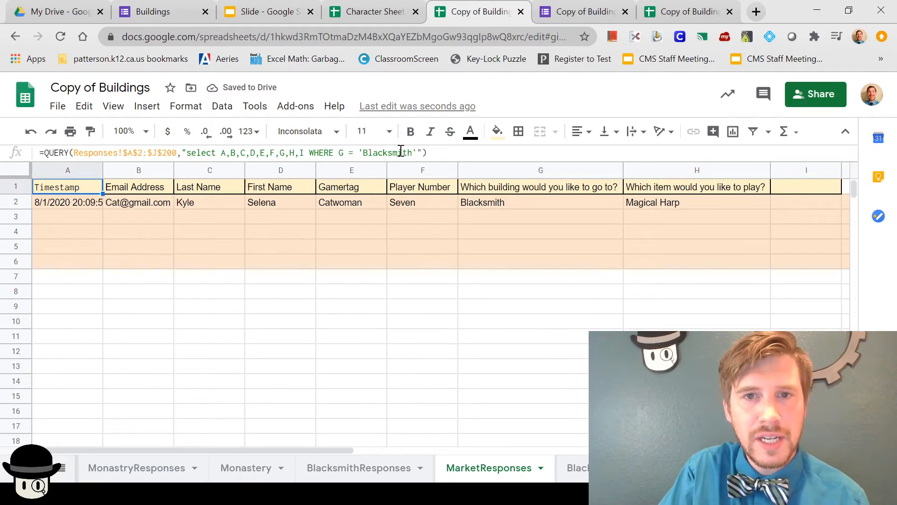
click(413, 153)
key(BackSpace)
key(BackSpace)
key(BackSpace)
key(BackSpace)
key(BackSpace)
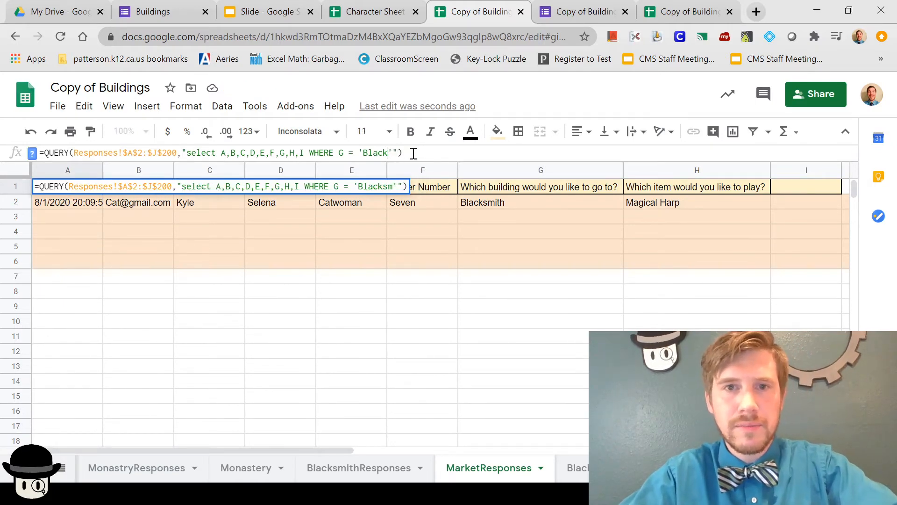
key(BackSpace)
key(BackSpace)
key(BackSpace)
key(BackSpace)
key(BackSpace)
text(Market)
right_click(603, 337)
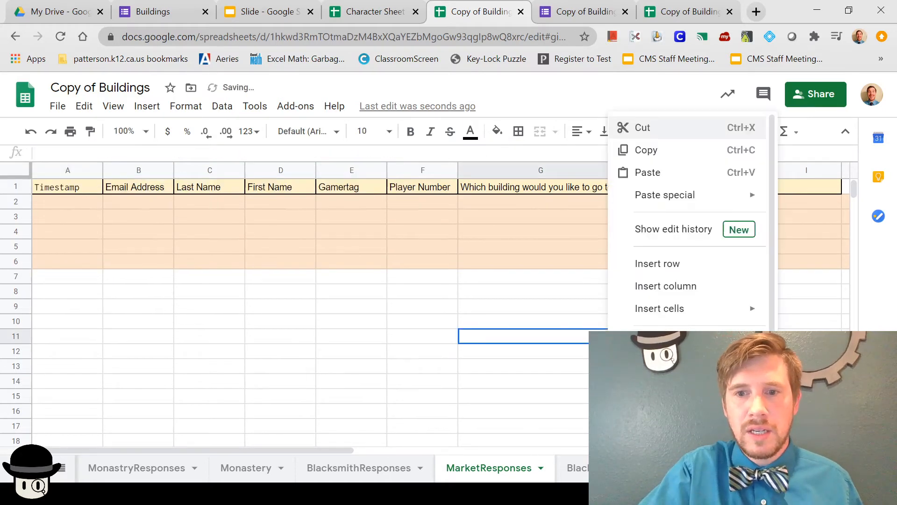
click(427, 355)
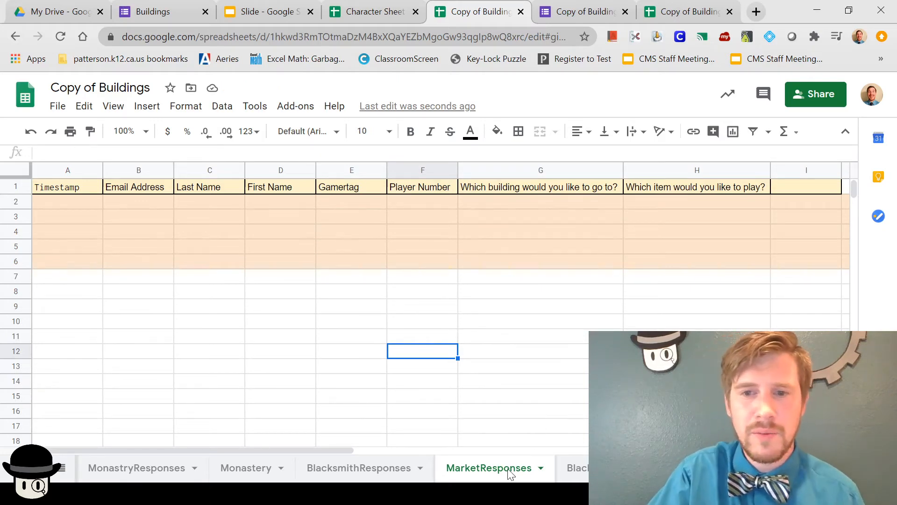
drag(510, 473, 568, 470)
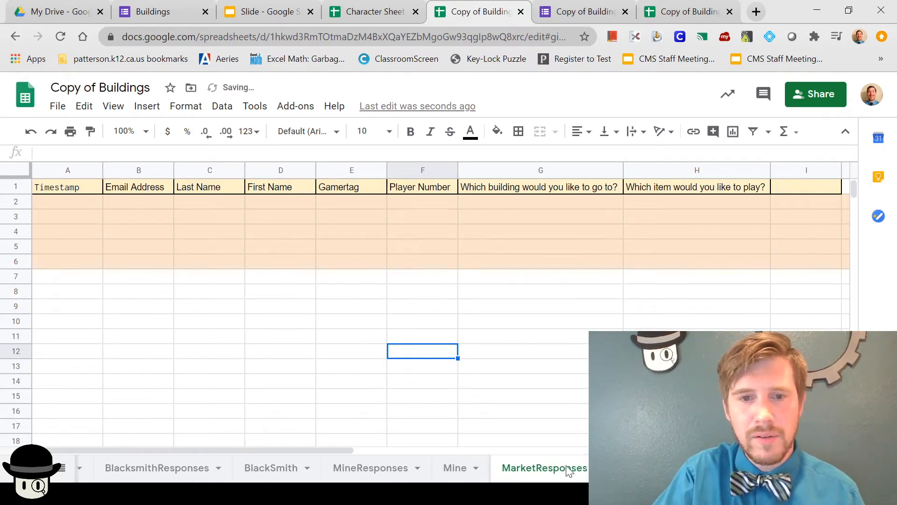
click(265, 469)
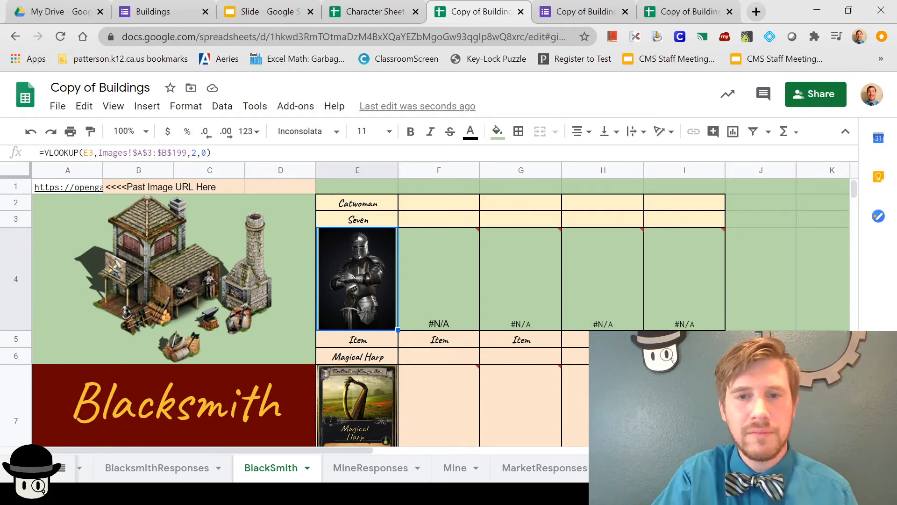
Step: Duplicate the BlackSmith sheet as 'Market' and delete its A1 image link
click(307, 468)
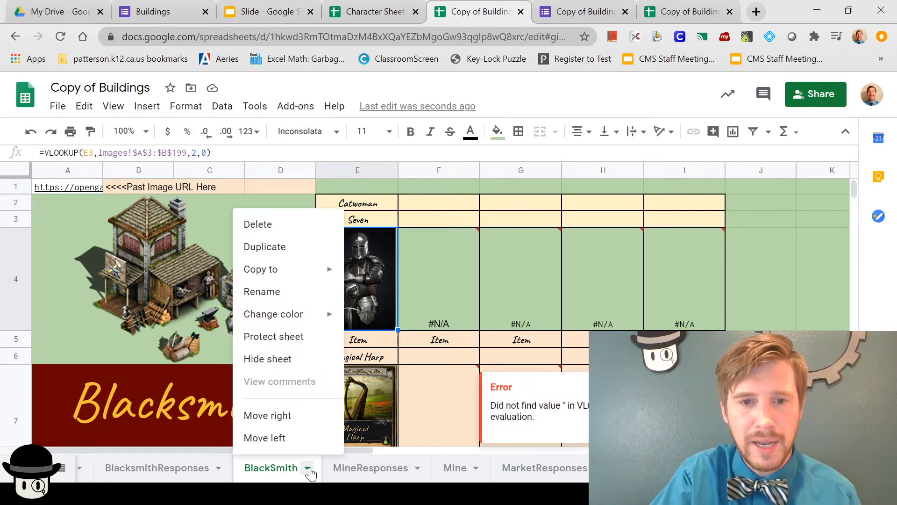
click(264, 247)
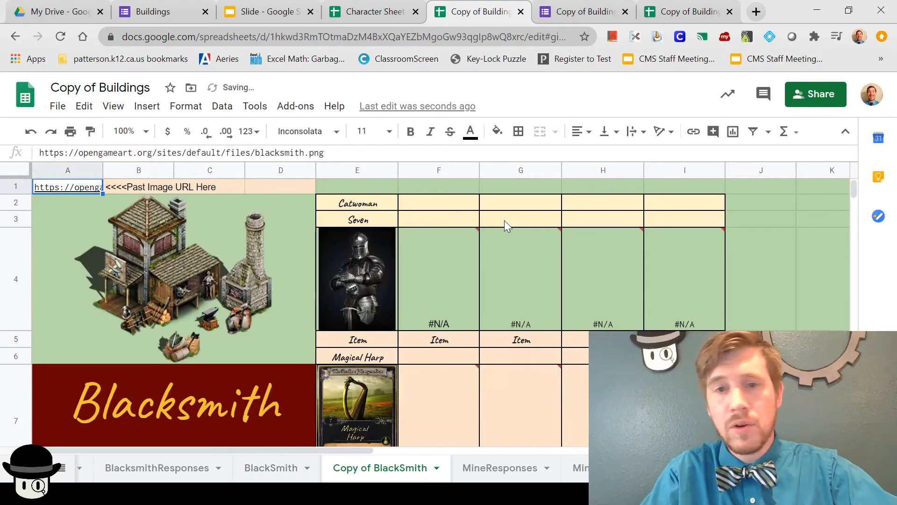
click(437, 468)
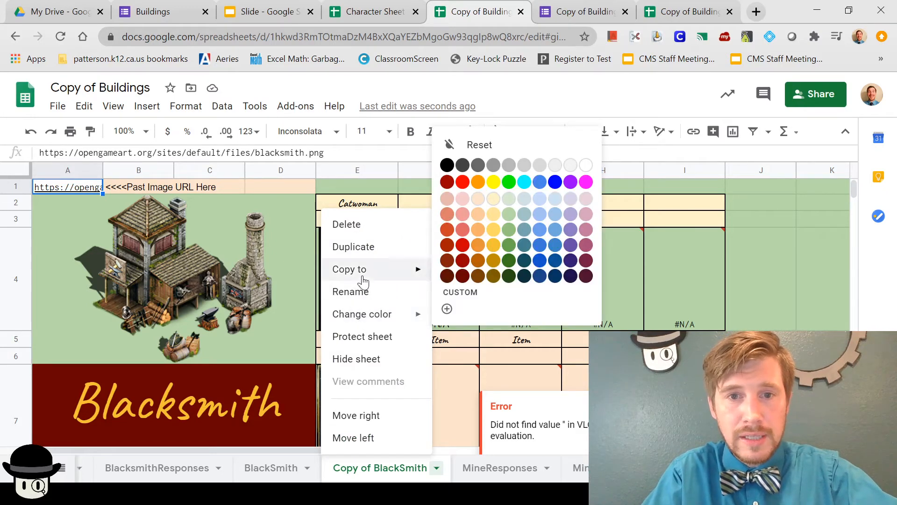
click(362, 293)
text(Market)
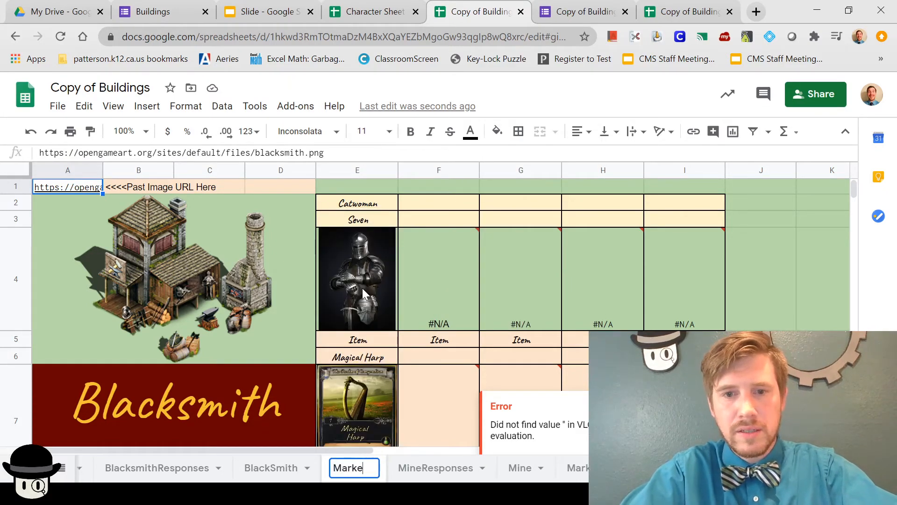
click(785, 264)
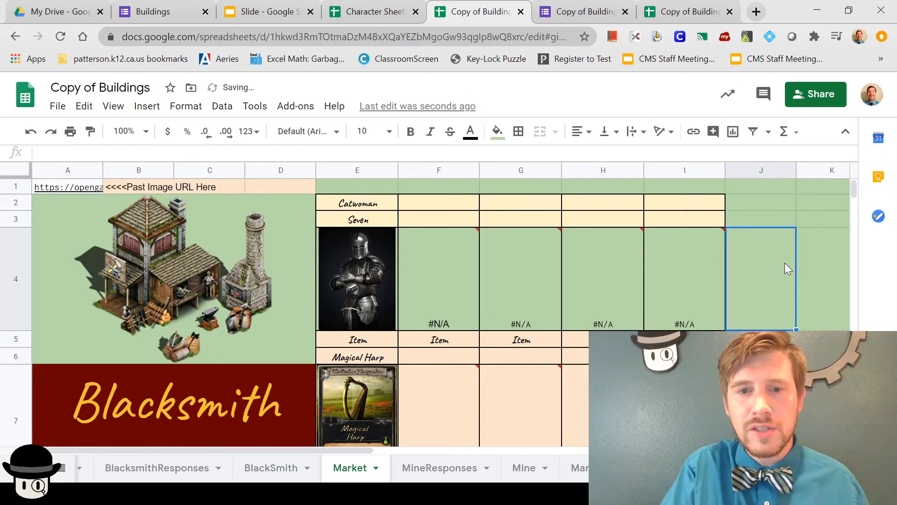
click(74, 186)
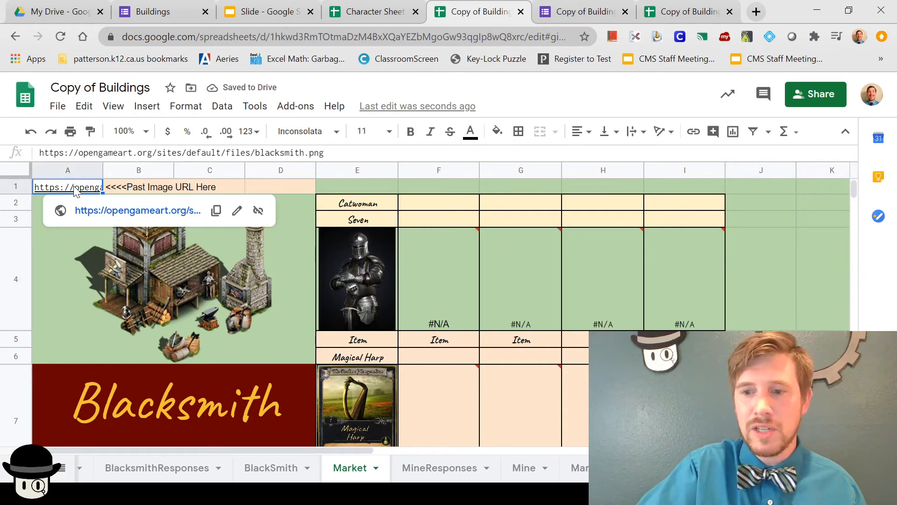
key(Delete)
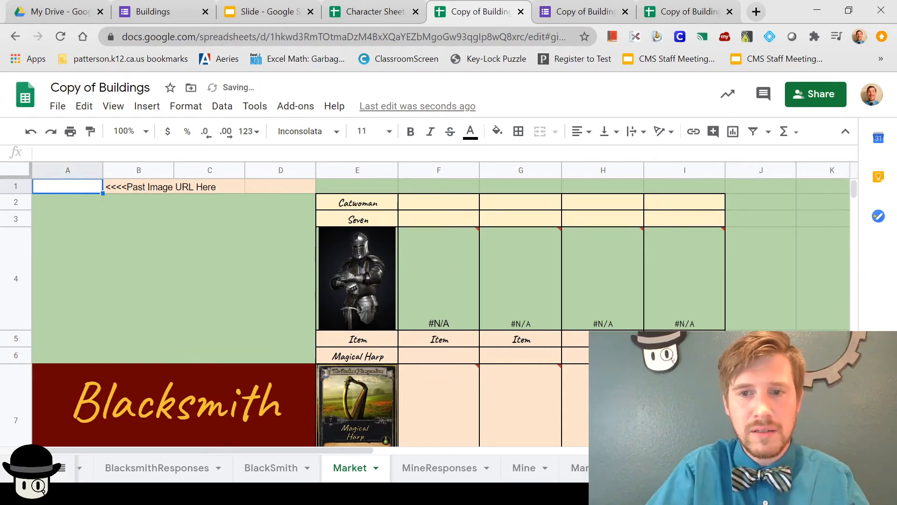
Step: Change the Market sheet's A7 banner text to 'Market'
click(152, 411)
text(Market)
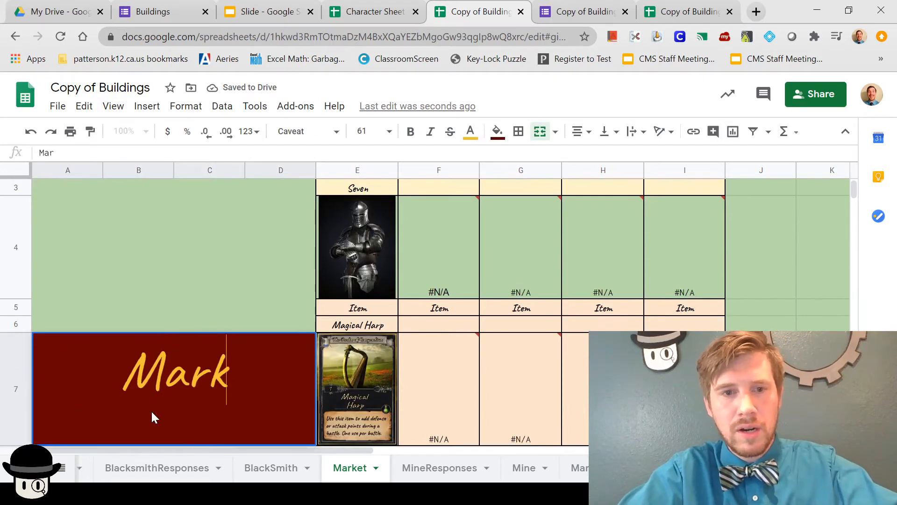
click(499, 412)
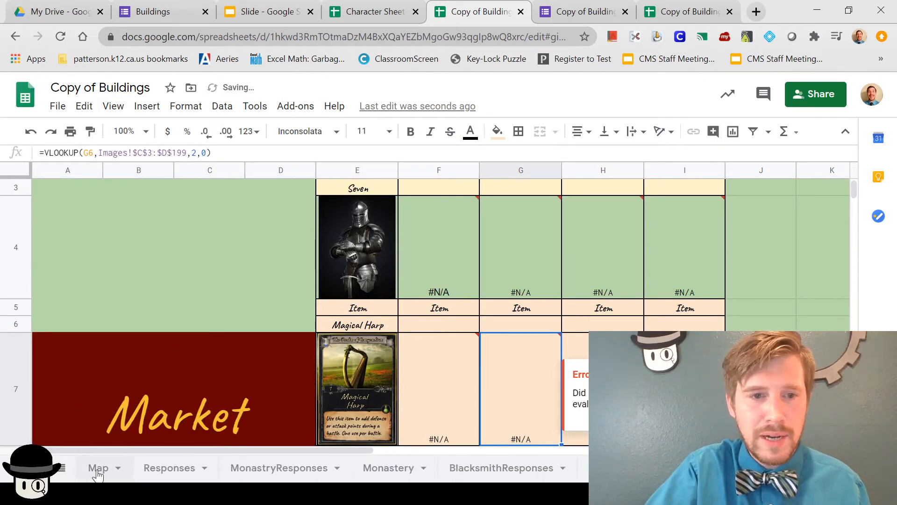
Step: Copy the market building image link from the Map and paste it into Market's A1
click(93, 470)
click(335, 389)
key(ctrl+c)
scroll(367, 468, down, 5)
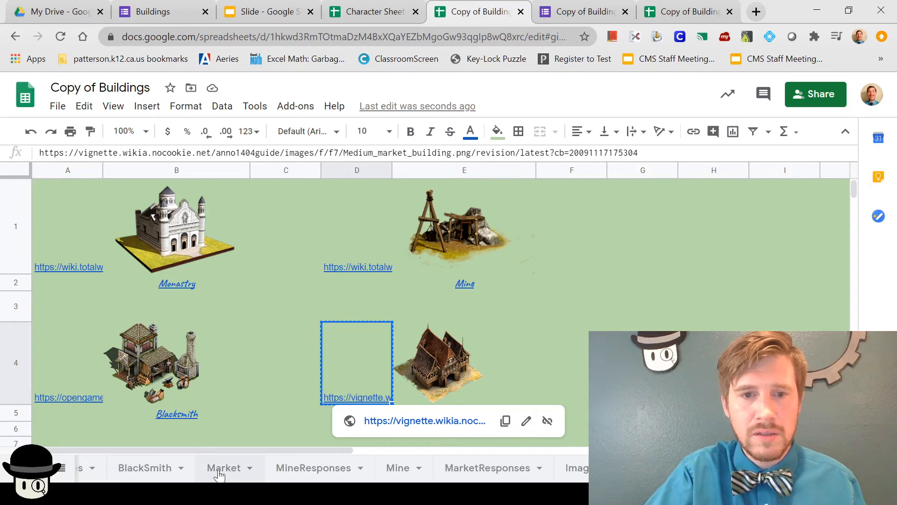
click(220, 471)
scroll(167, 254, up, 2)
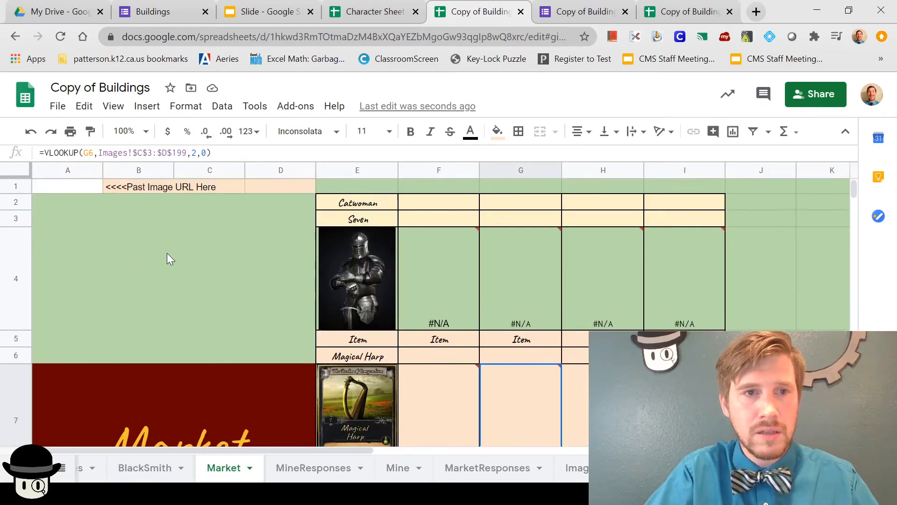
click(73, 184)
key(ctrl+v)
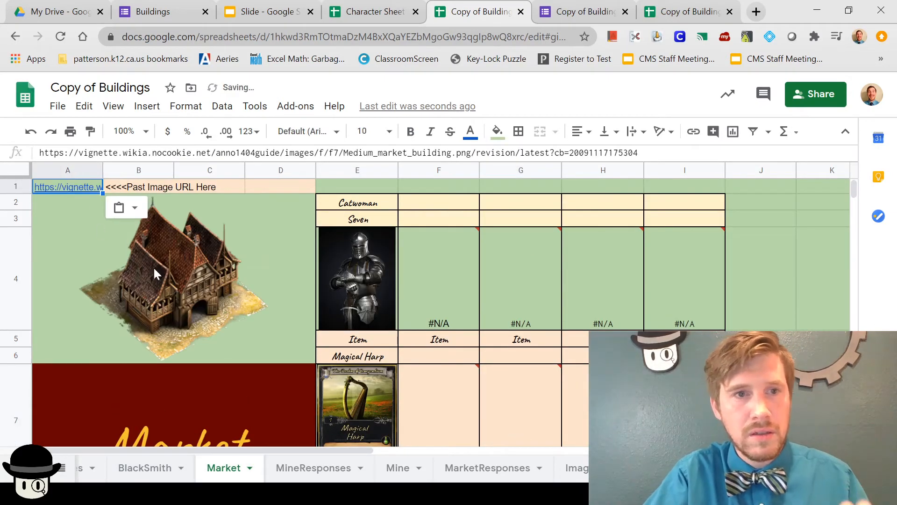
Step: Move the Market tab after MarketResponses and check the Seven name cell
drag(225, 469, 459, 470)
click(459, 469)
click(510, 465)
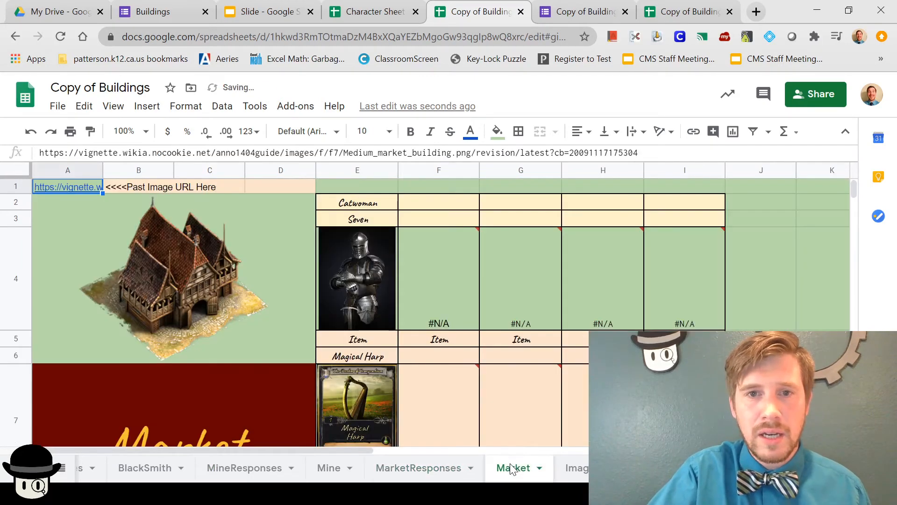
click(360, 218)
Step: Change E2's formula to read from MarketResponses instead of BlacksmithResponses, and copy that name
click(360, 201)
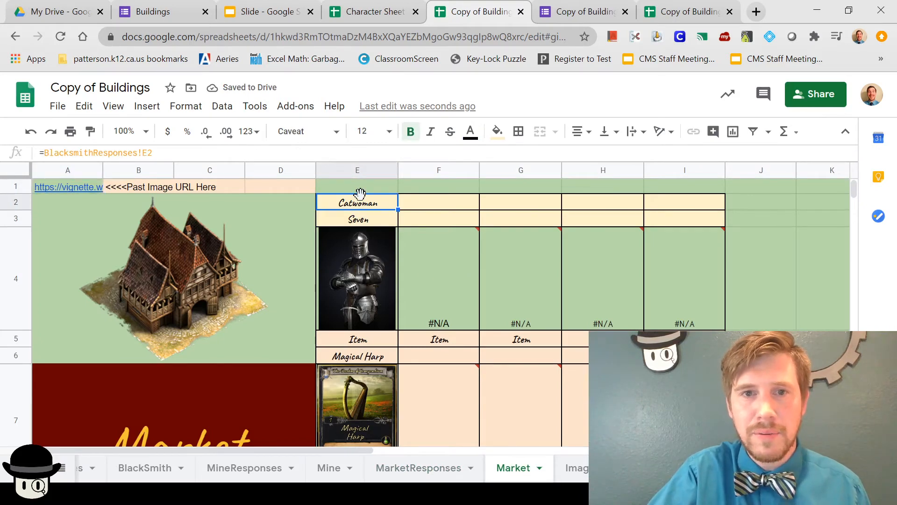
click(138, 154)
drag(137, 155, 59, 153)
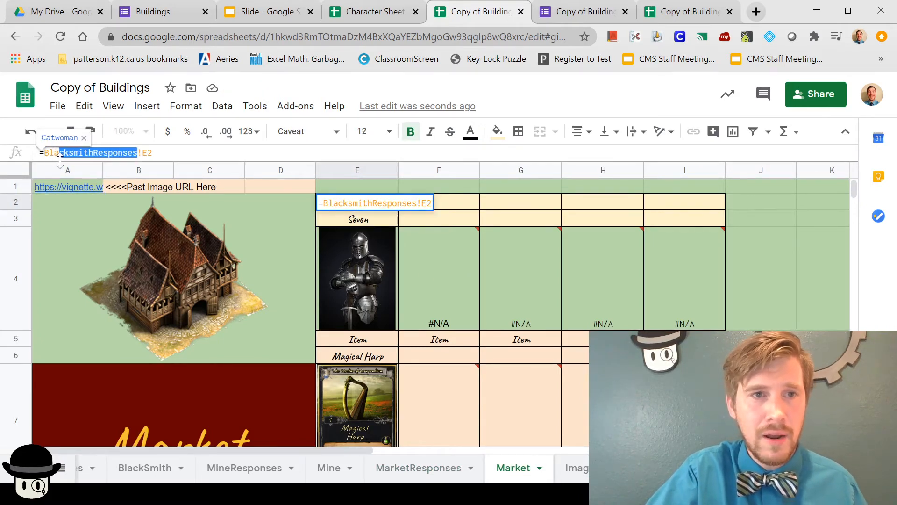
double_click(96, 154)
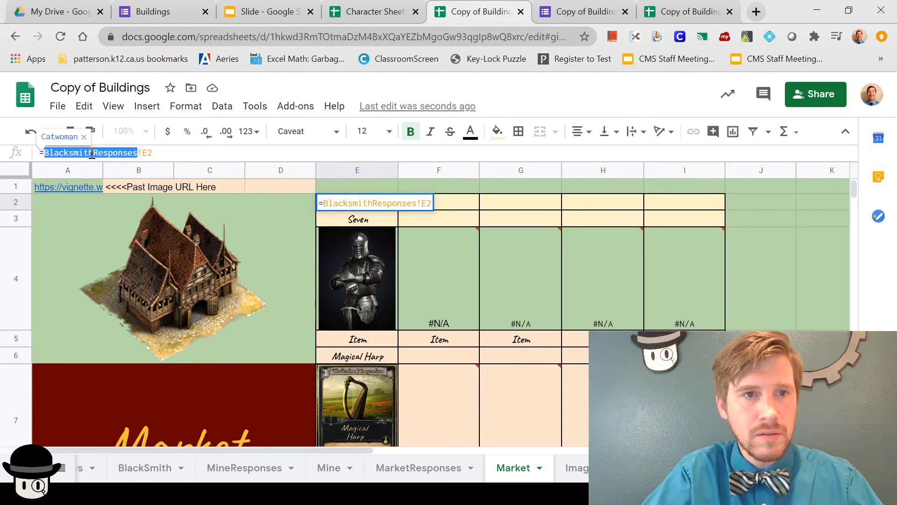
click(51, 157)
drag(45, 157, 93, 158)
text(Market)
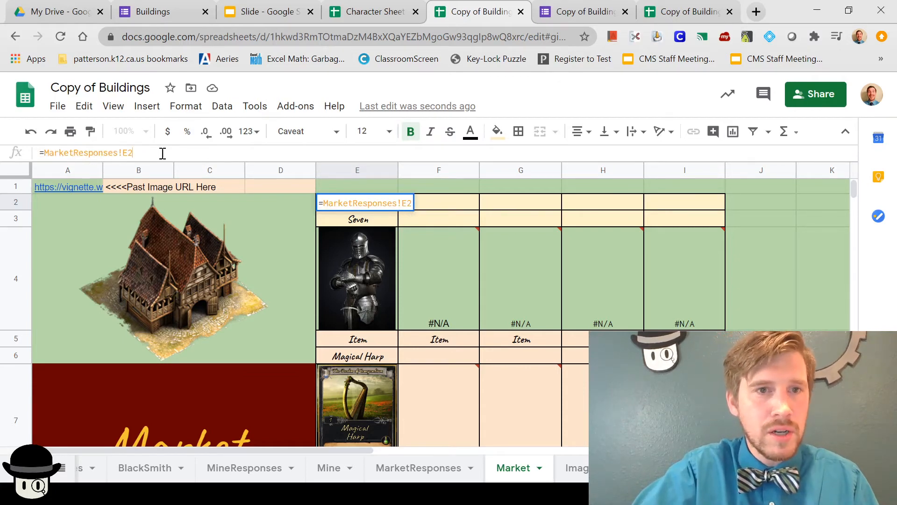
drag(160, 152, 55, 148)
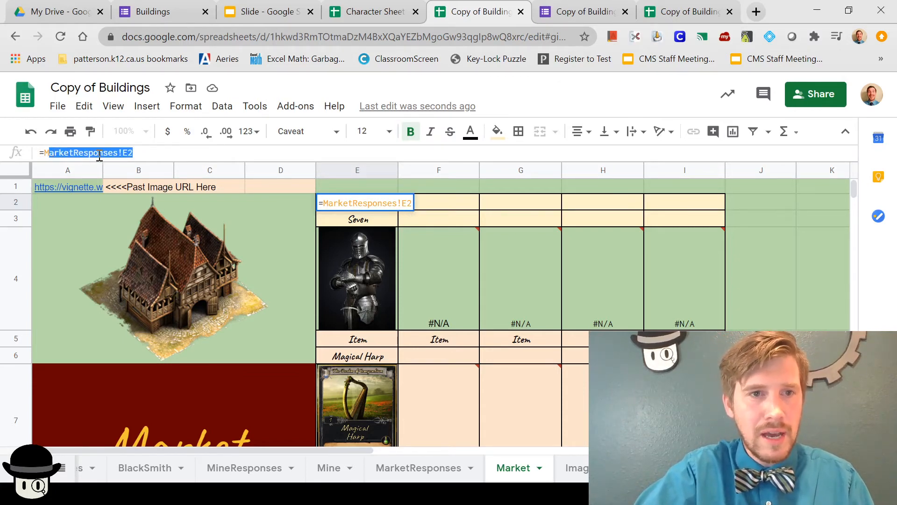
click(119, 154)
double_click(119, 154)
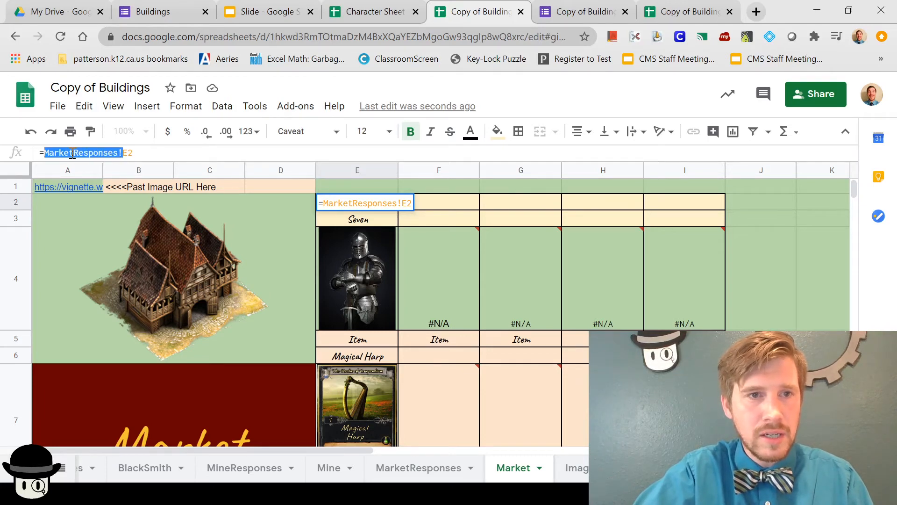
click(46, 154)
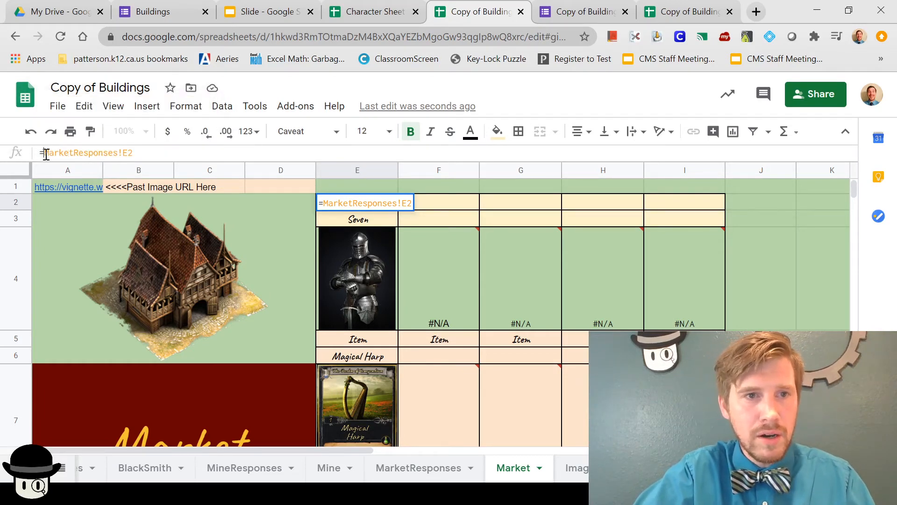
double_click(99, 153)
drag(117, 152, 49, 158)
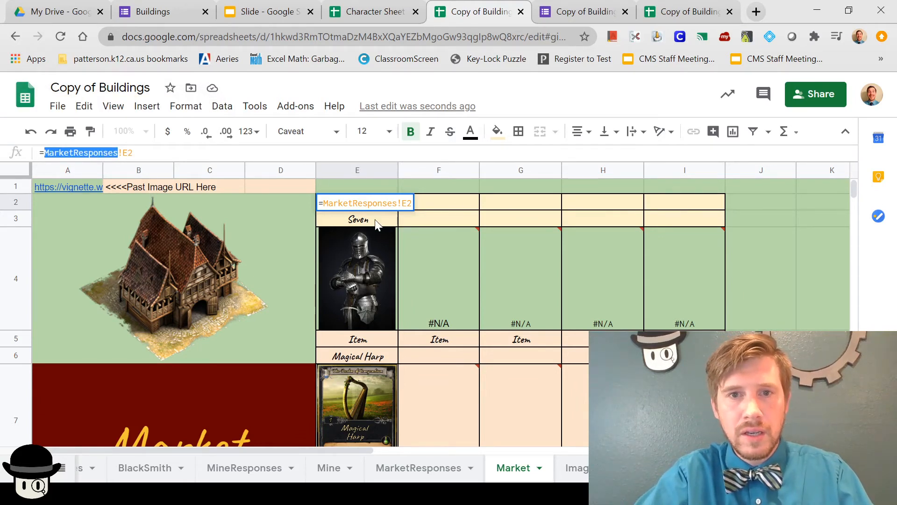
key(Return)
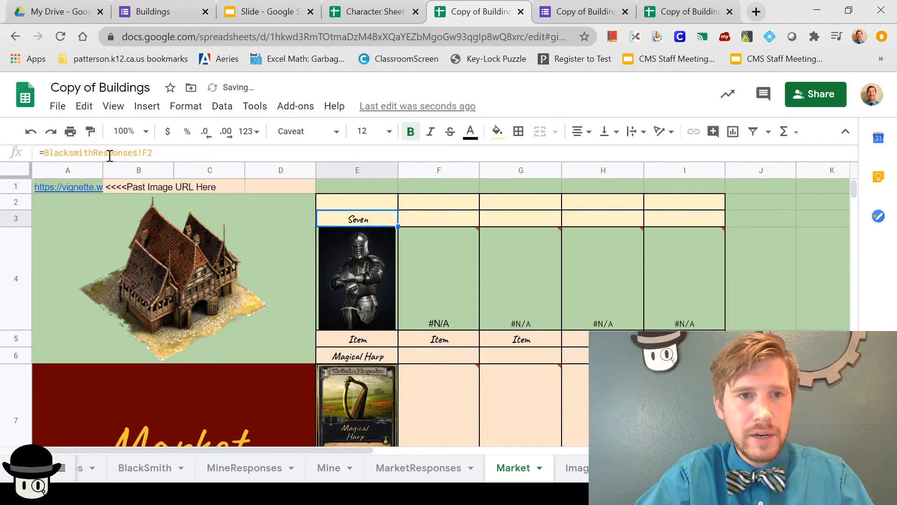
Step: Repoint the E3 and F2 formulas to MarketResponses
drag(138, 154, 46, 156)
key(ctrl+v)
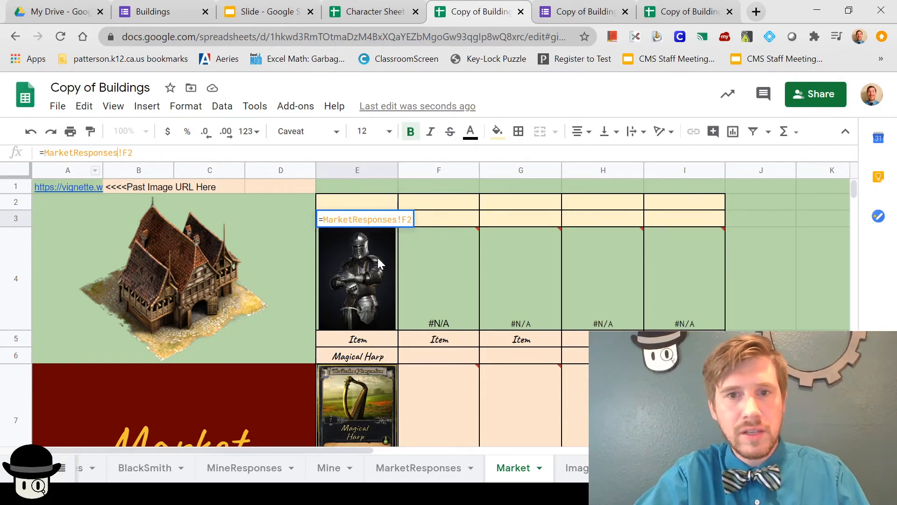
click(414, 246)
click(430, 204)
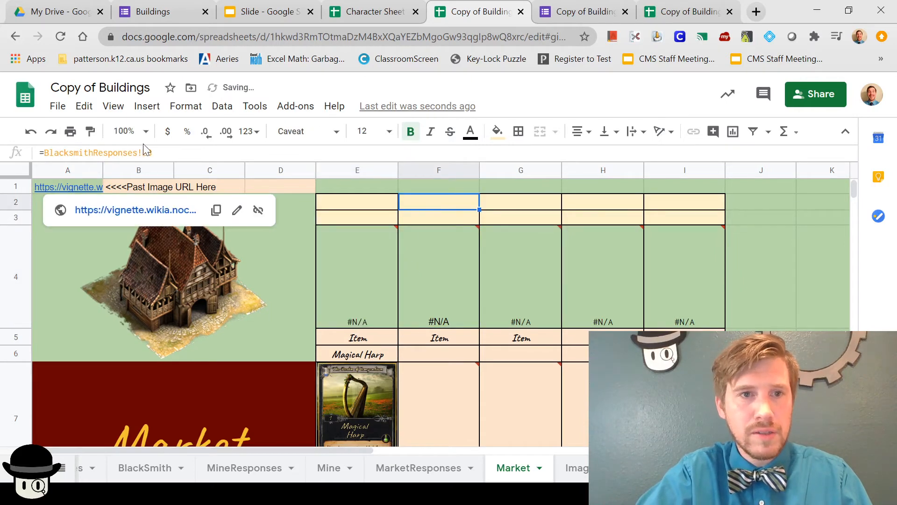
drag(138, 153, 48, 157)
key(ctrl+v)
key(Return)
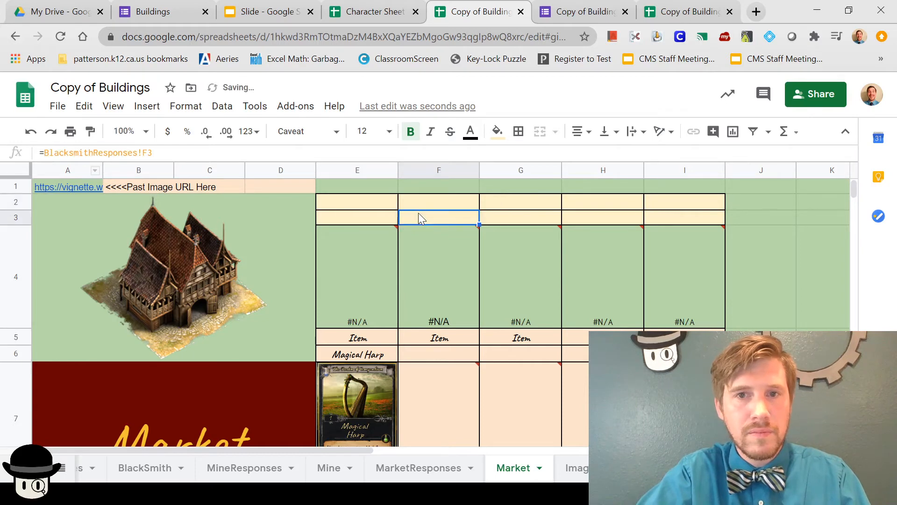
Step: Switch F3's formula source from BlacksmithResponses to MarketResponses
drag(139, 154, 46, 153)
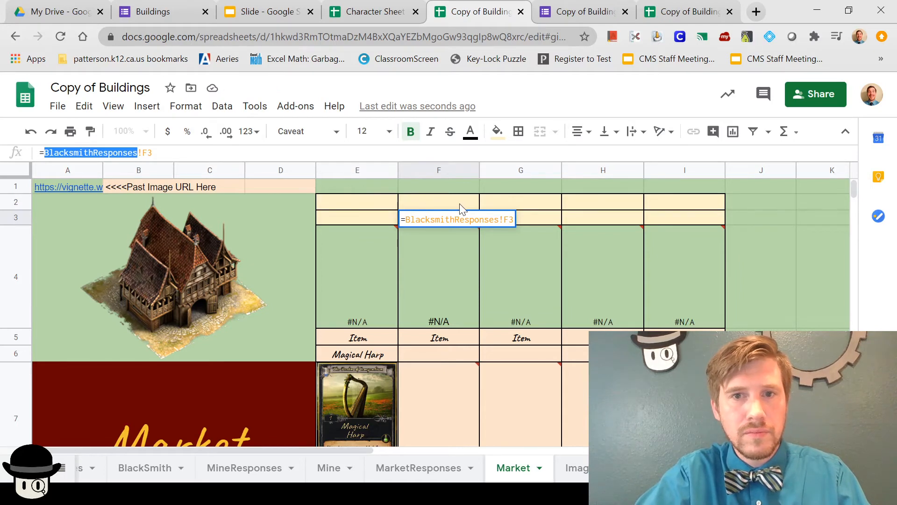
click(438, 206)
drag(119, 155, 49, 155)
key(ctrl+c)
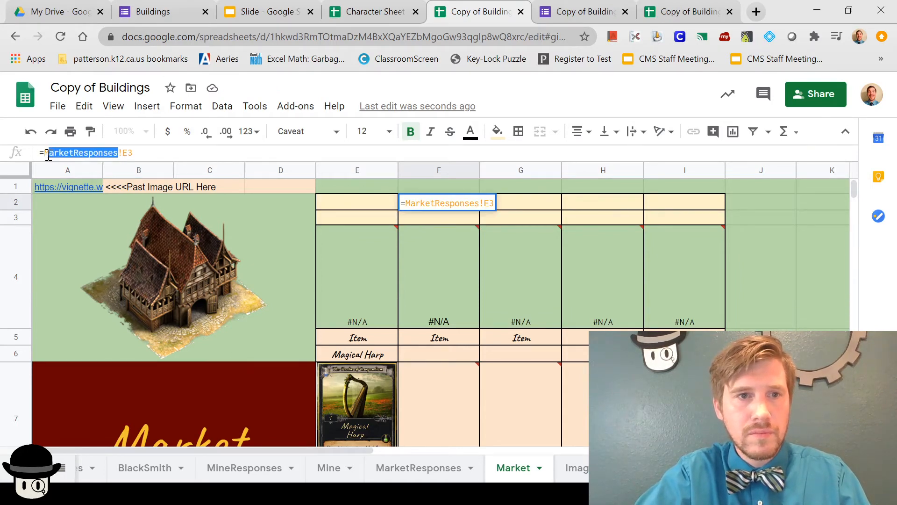
click(421, 218)
double_click(407, 220)
click(420, 234)
click(420, 218)
drag(137, 154, 49, 156)
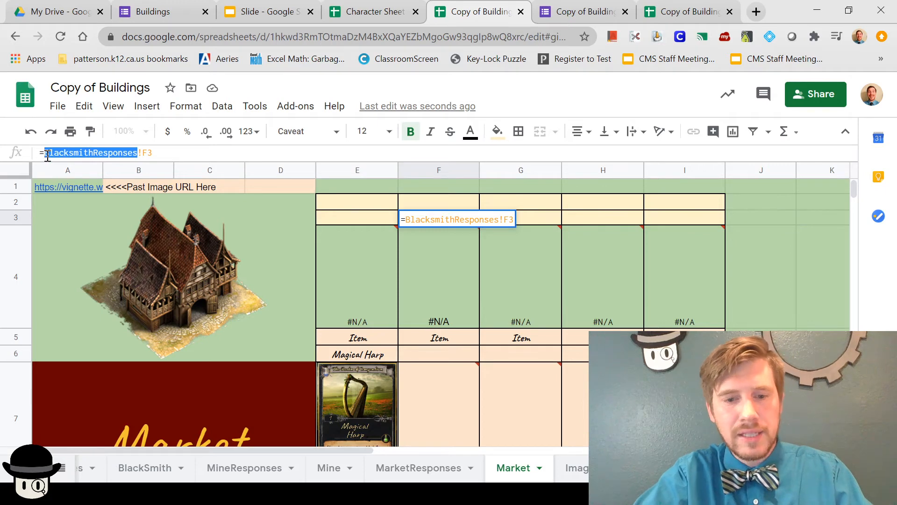
key(ctrl+v)
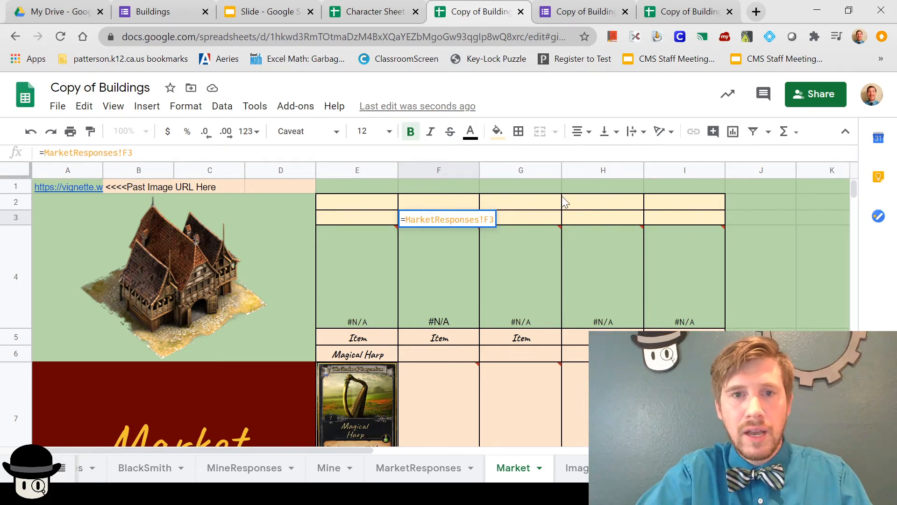
click(542, 204)
Step: Repoint the G2, G3, H2 and H3 formulas to MarketResponses
drag(137, 155, 43, 159)
key(ctrl+v)
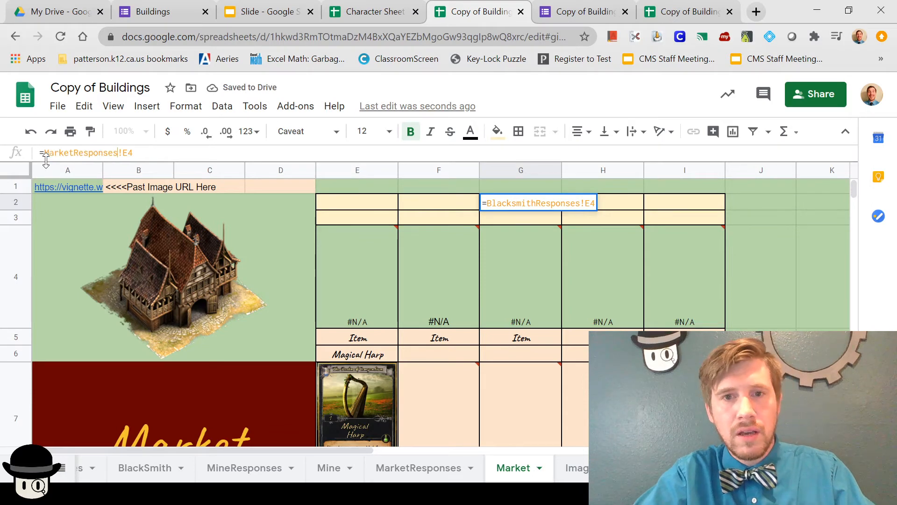
click(515, 220)
drag(136, 159, 45, 159)
key(ctrl+v)
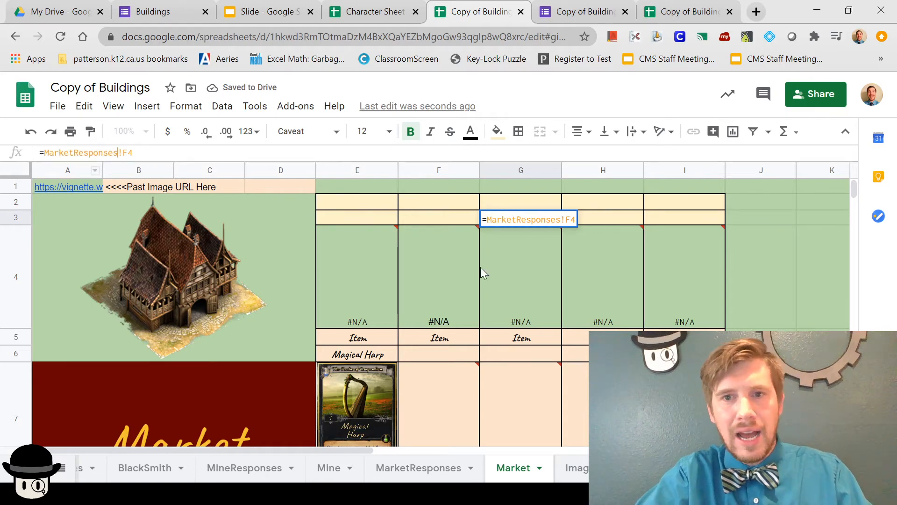
click(616, 208)
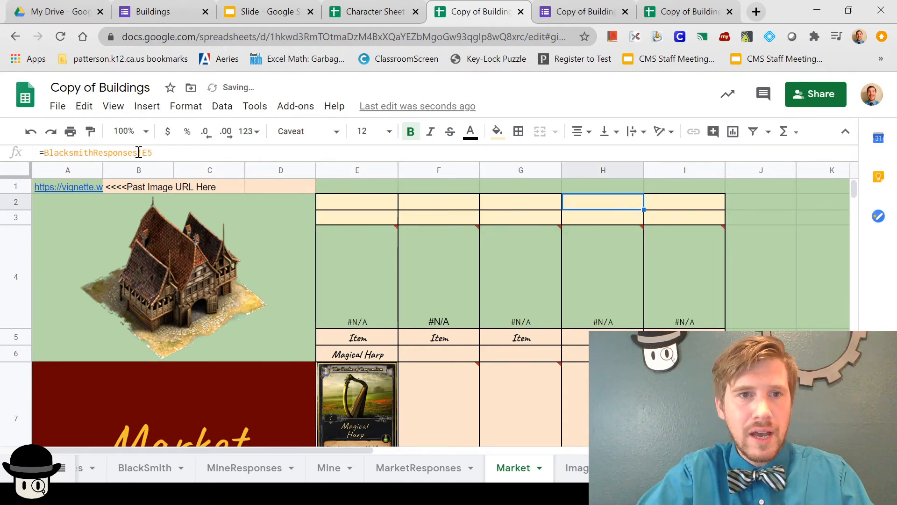
drag(137, 153, 44, 153)
key(ctrl+v)
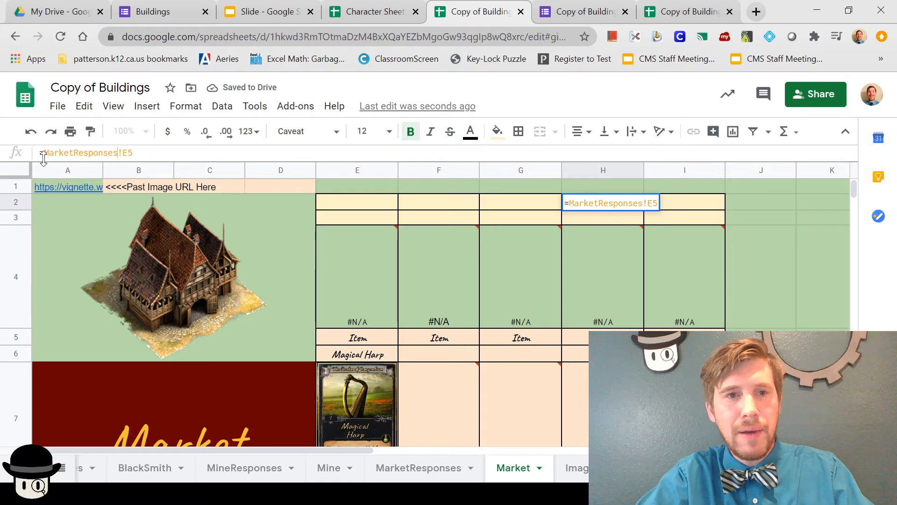
click(585, 216)
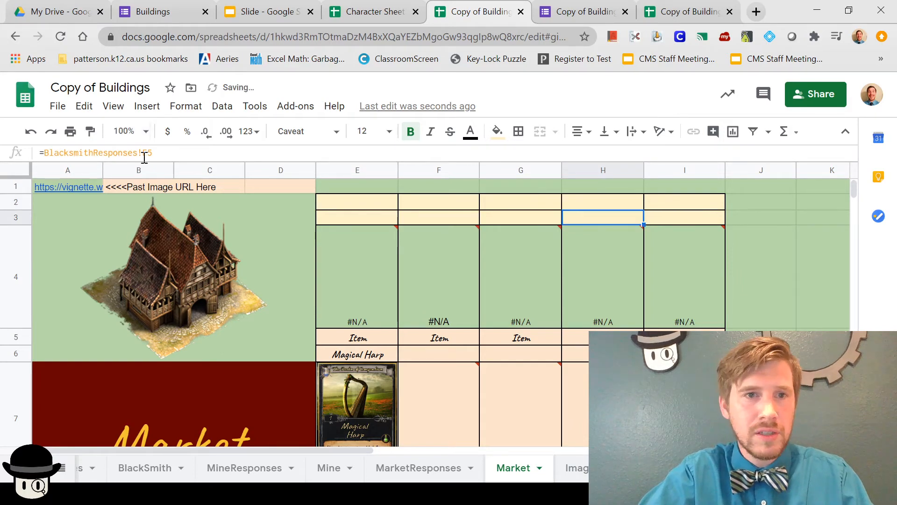
drag(138, 156, 50, 159)
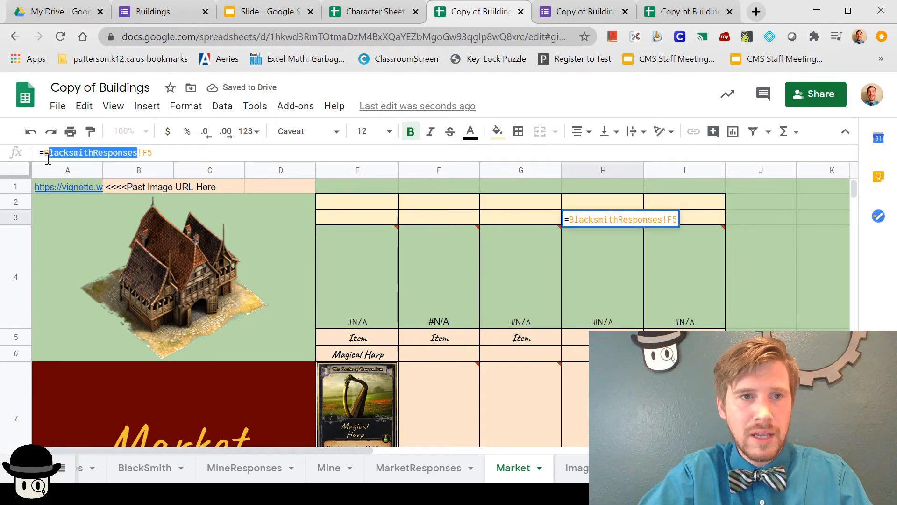
key(ctrl+v)
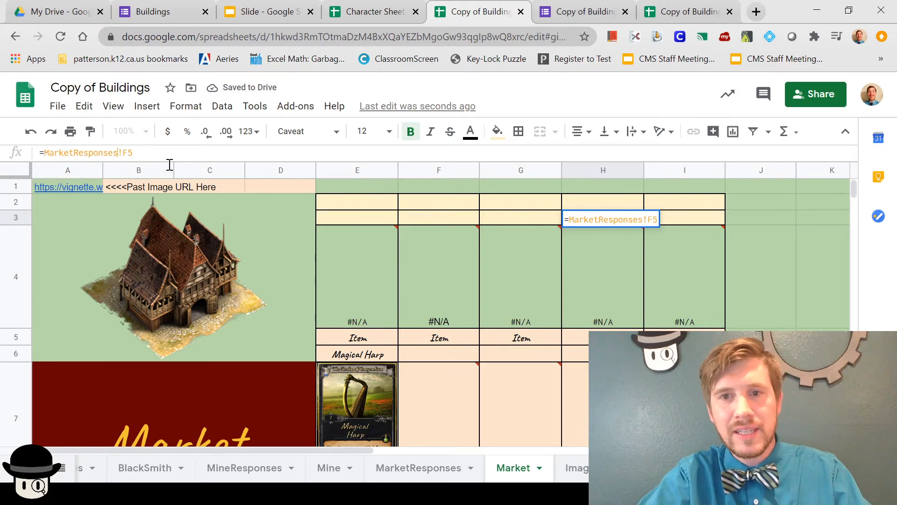
click(670, 205)
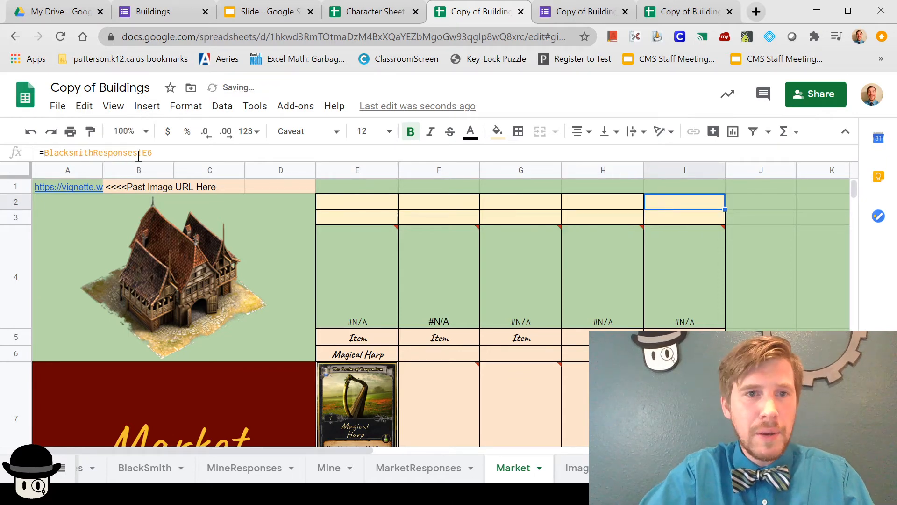
Step: Replace BlacksmithResponses with MarketResponses in the I2 and I3 formulas
drag(140, 155, 43, 153)
key(ctrl+v)
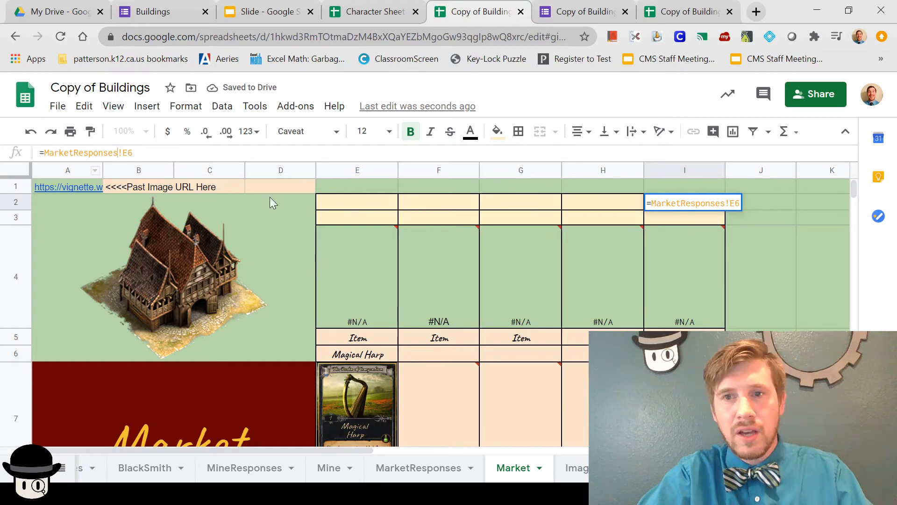
click(676, 222)
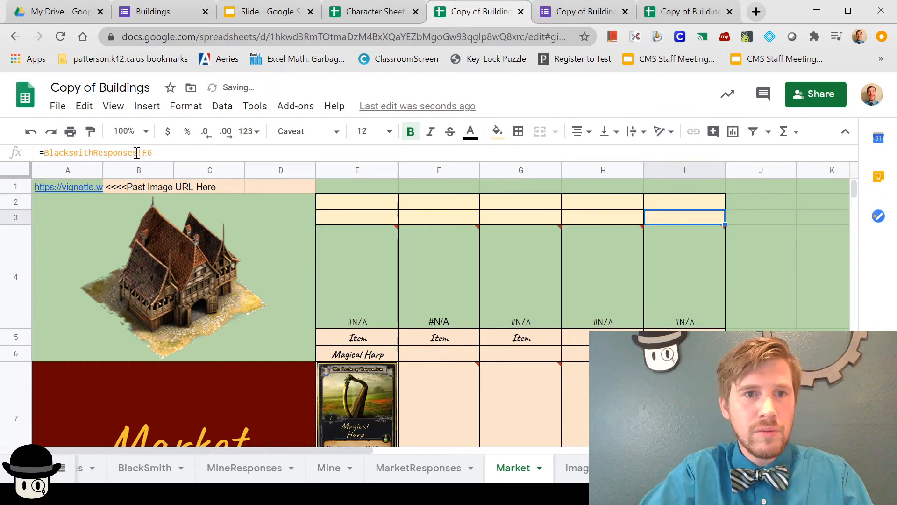
drag(137, 152, 42, 165)
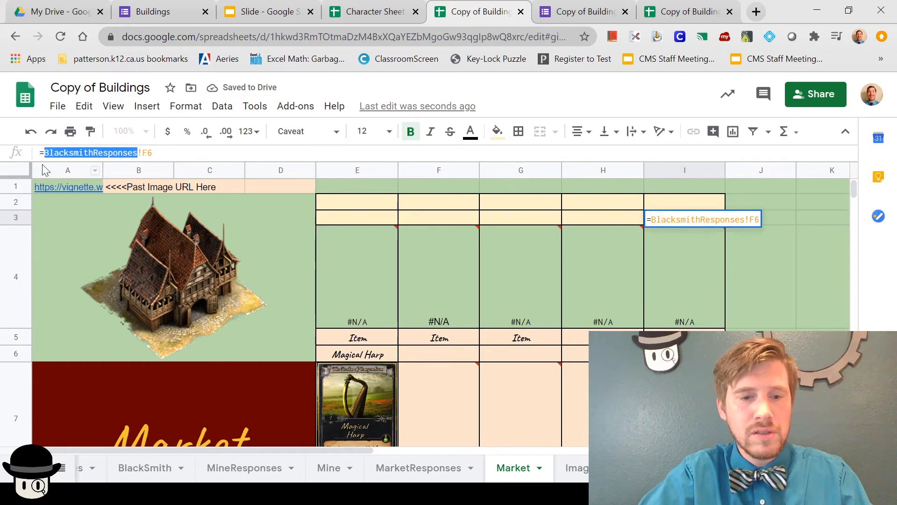
click(480, 298)
Step: Make the item-row formulas in E6 and F6 read from MarketResponses
click(378, 349)
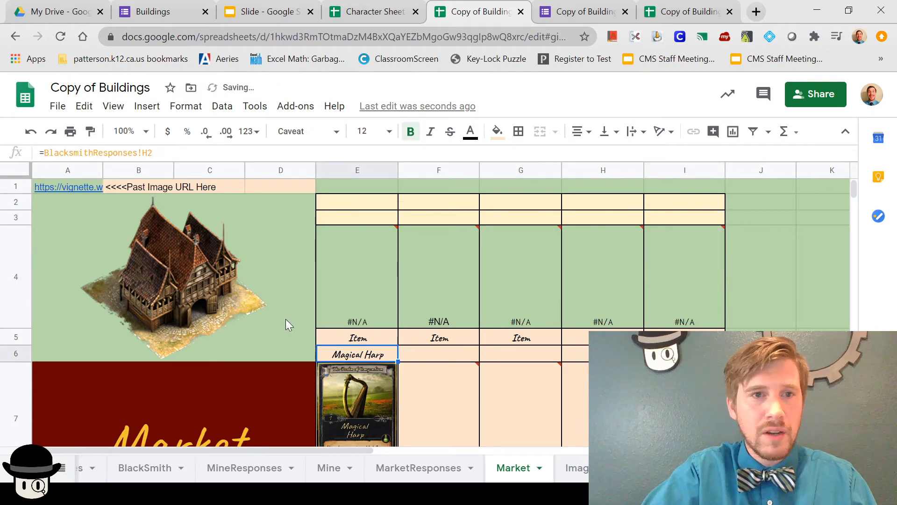
drag(135, 154, 47, 159)
key(ctrl+v)
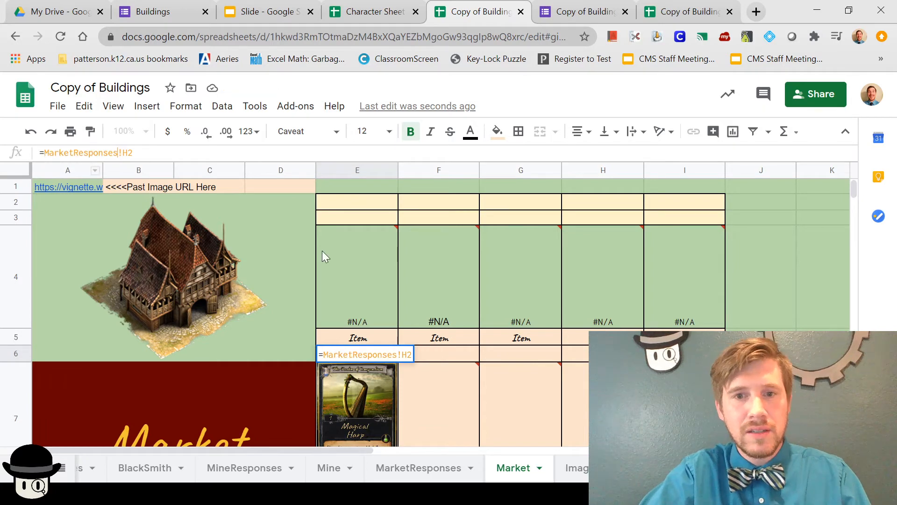
click(442, 352)
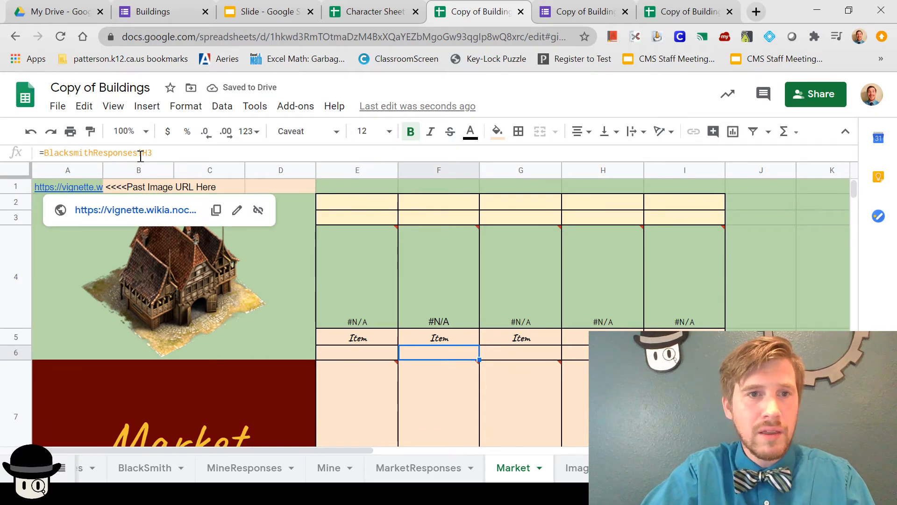
drag(137, 153, 45, 156)
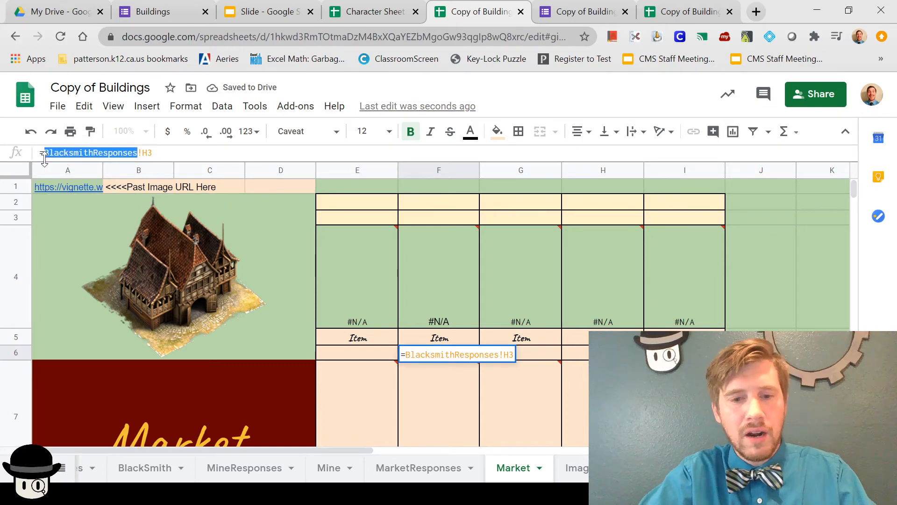
key(ctrl+v)
click(517, 351)
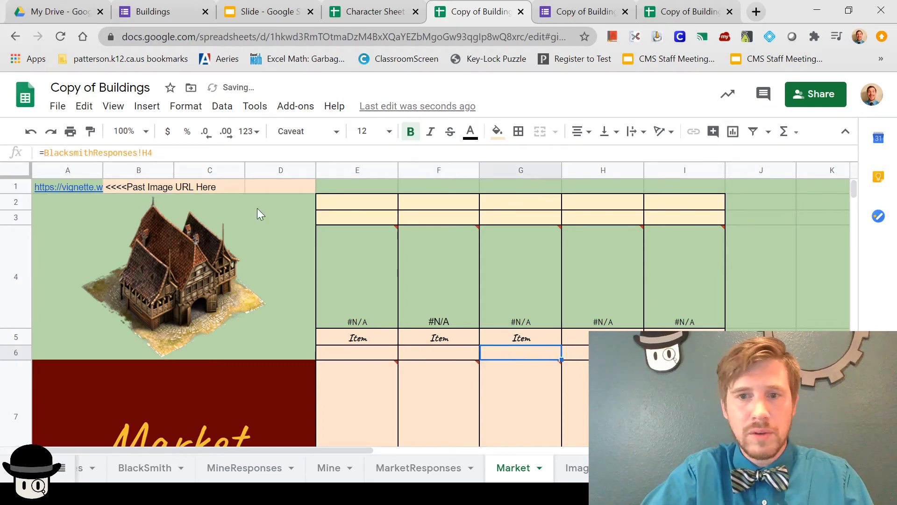
Step: Make G6, H6 and I6 read from MarketResponses
drag(137, 154, 45, 158)
text(MarketResponses)
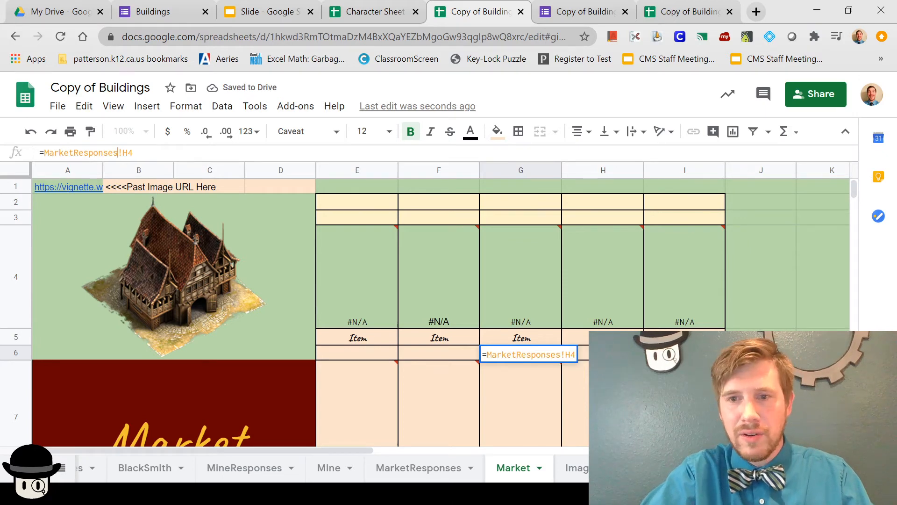
click(575, 353)
drag(137, 154, 45, 155)
text(MarketResponses)
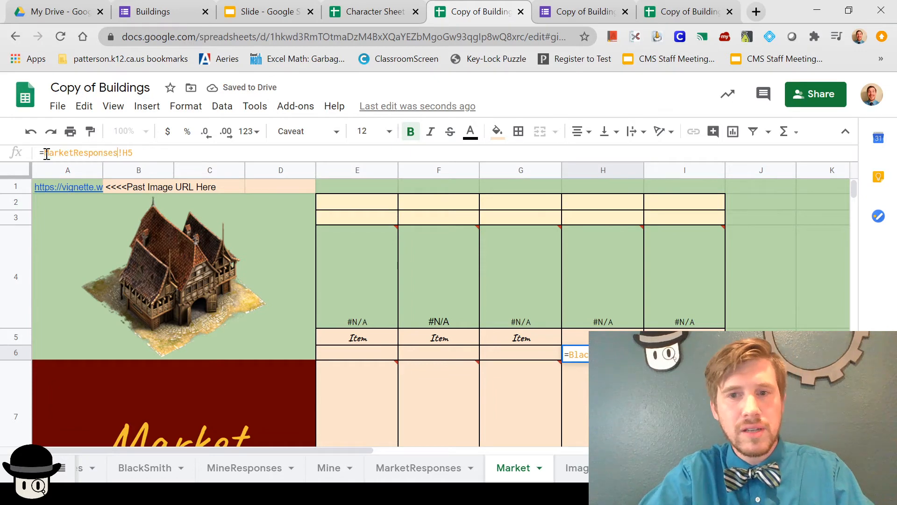
key(Tab)
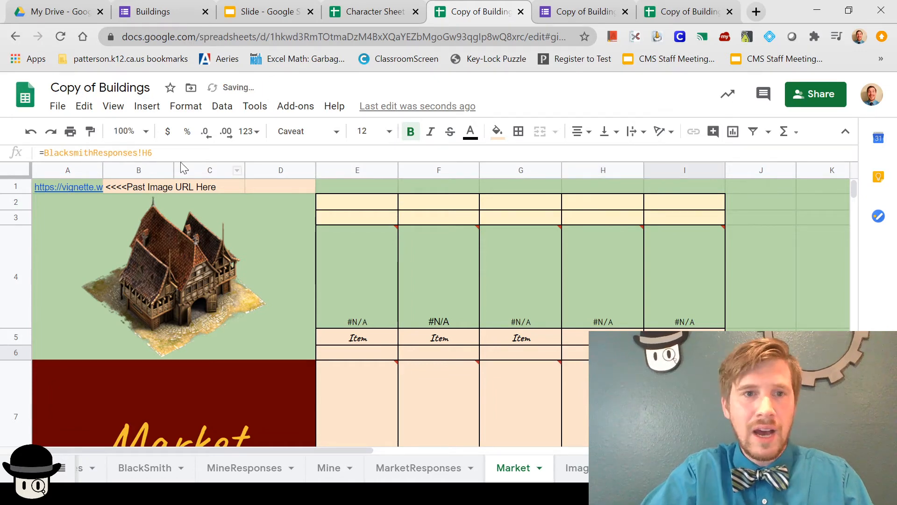
drag(138, 155, 45, 154)
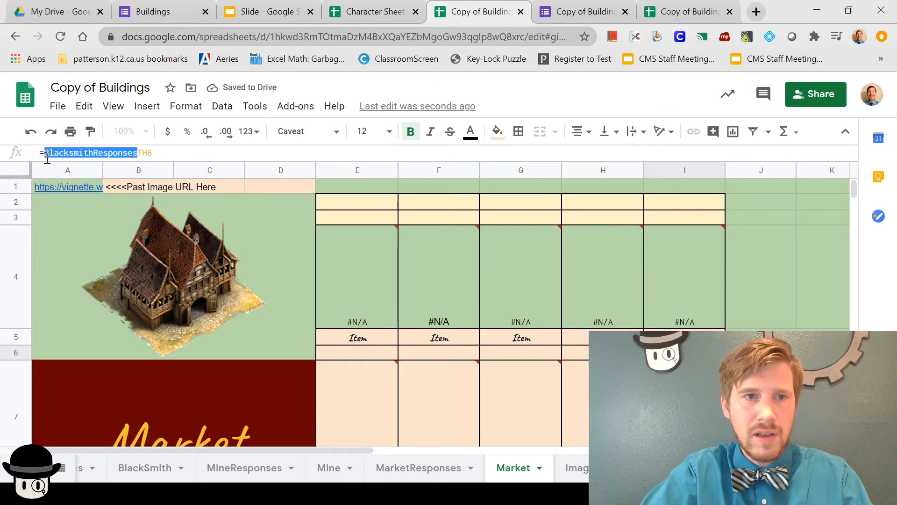
text(MarketResponses)
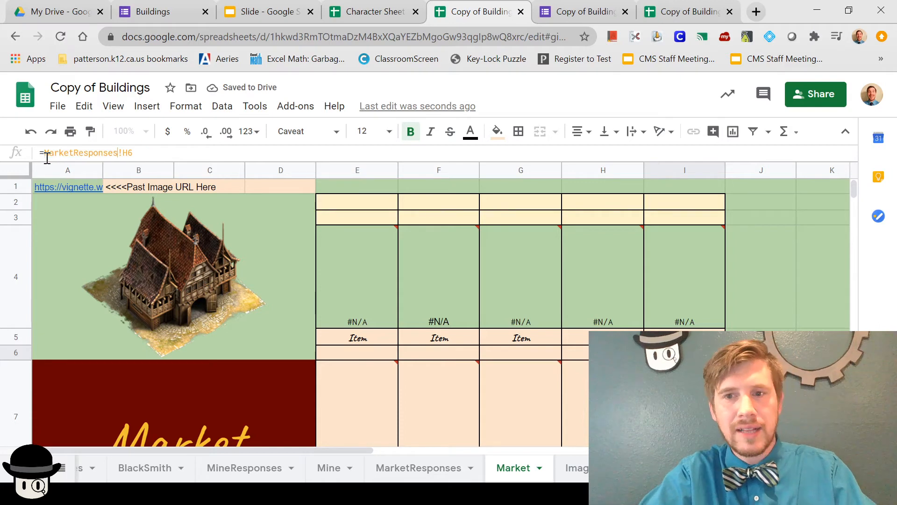
click(564, 383)
click(552, 388)
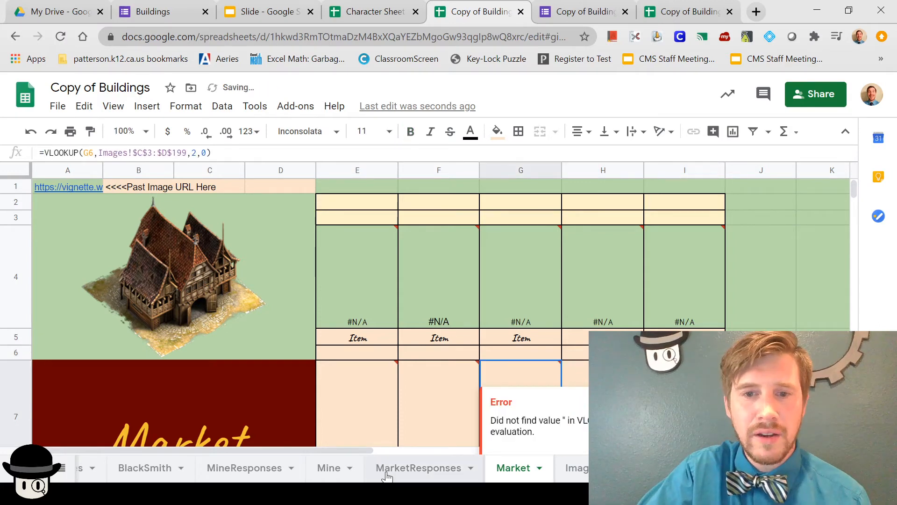
Step: Compare the header-only MarketResponses sheet with H6's updated formula on Market
click(387, 468)
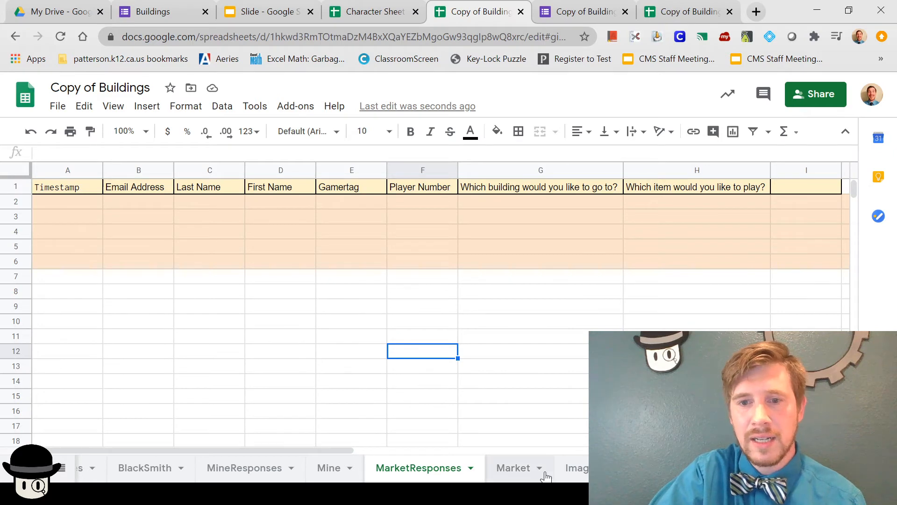
click(516, 468)
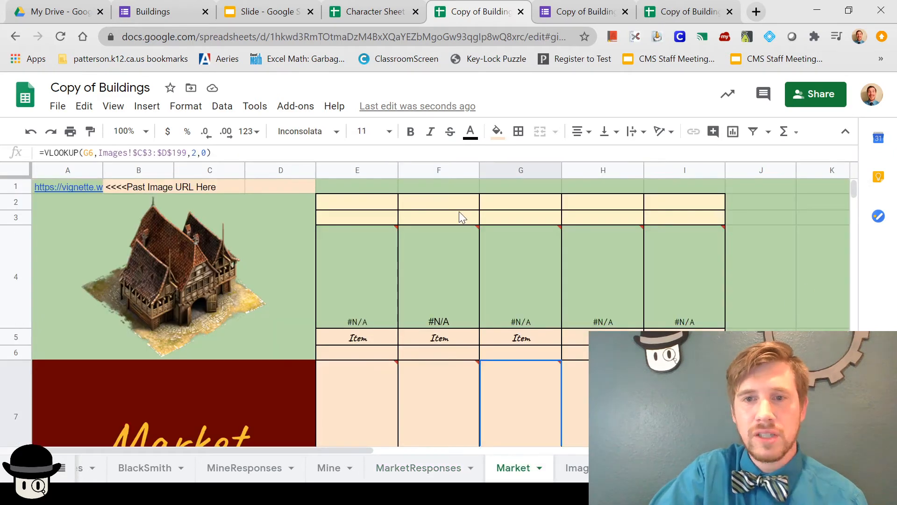
click(571, 349)
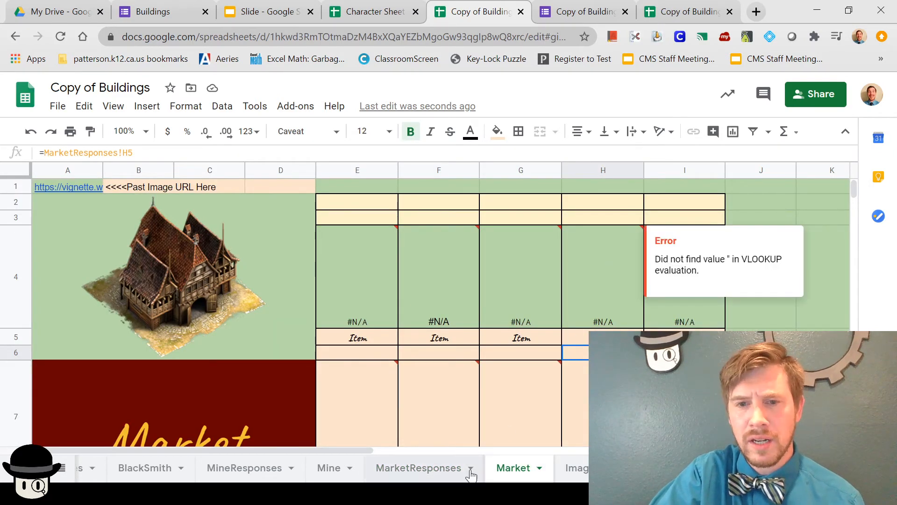
click(441, 469)
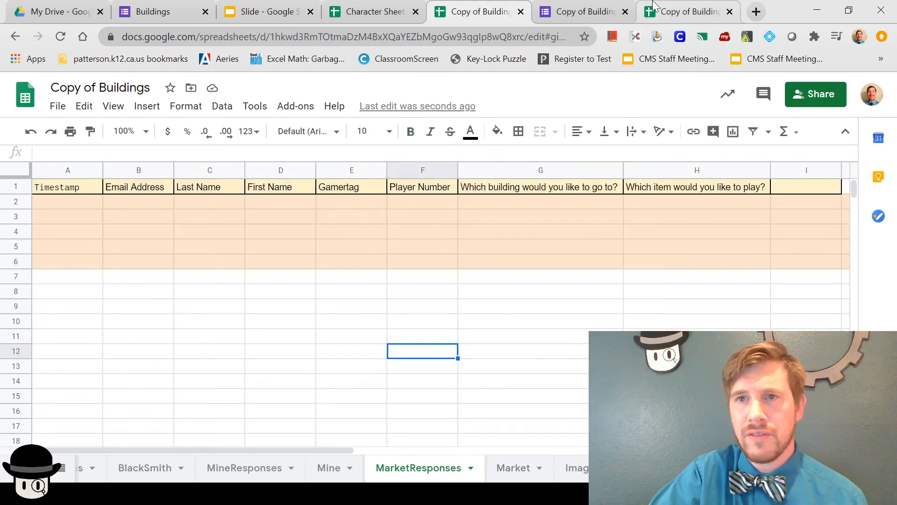
Step: In the Copy of Buildings form, add 'Market' to the building question, routed to Items
click(585, 14)
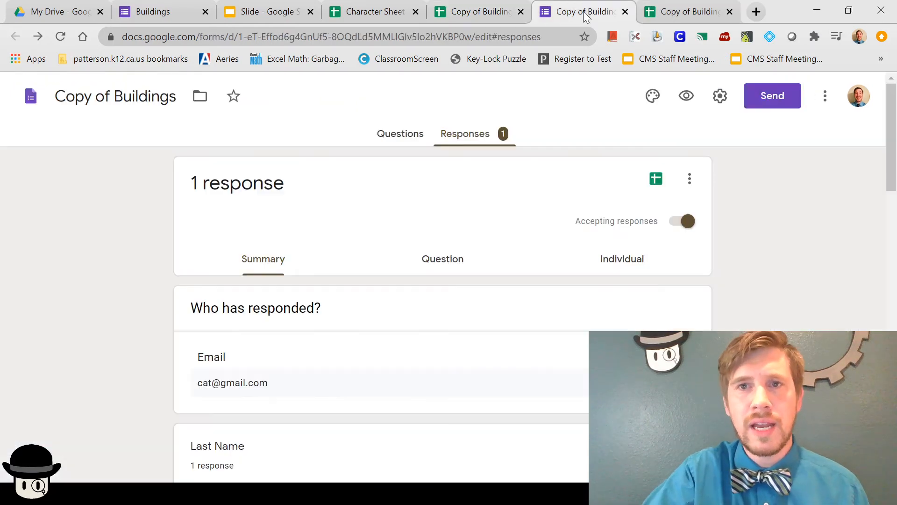
click(399, 137)
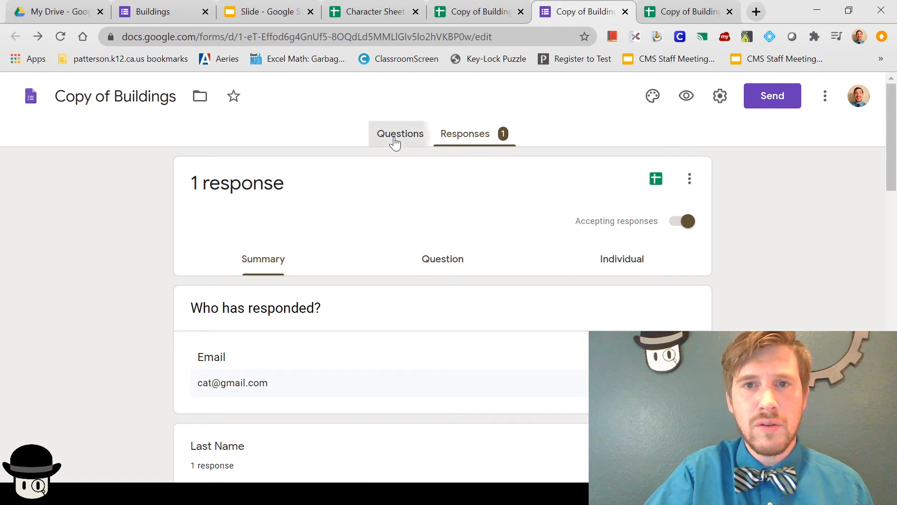
scroll(681, 253, down, 10)
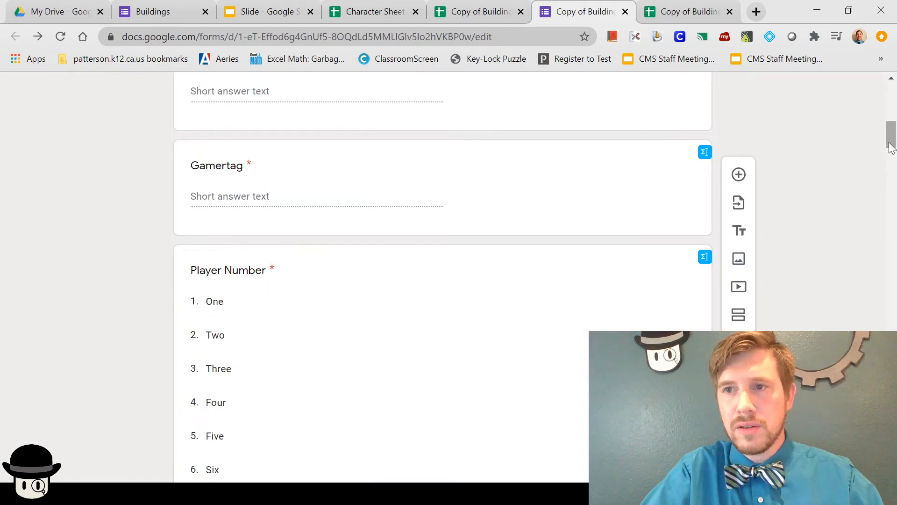
drag(891, 147, 890, 468)
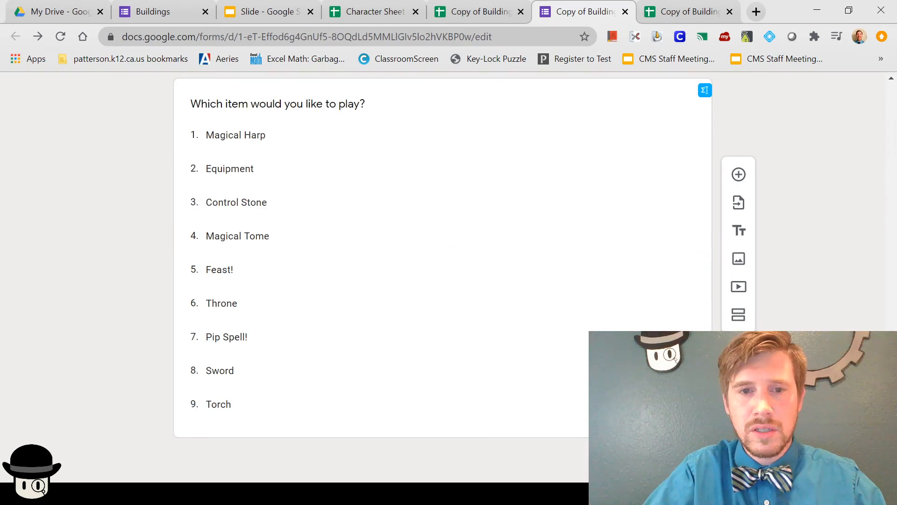
scroll(290, 275, up, 10)
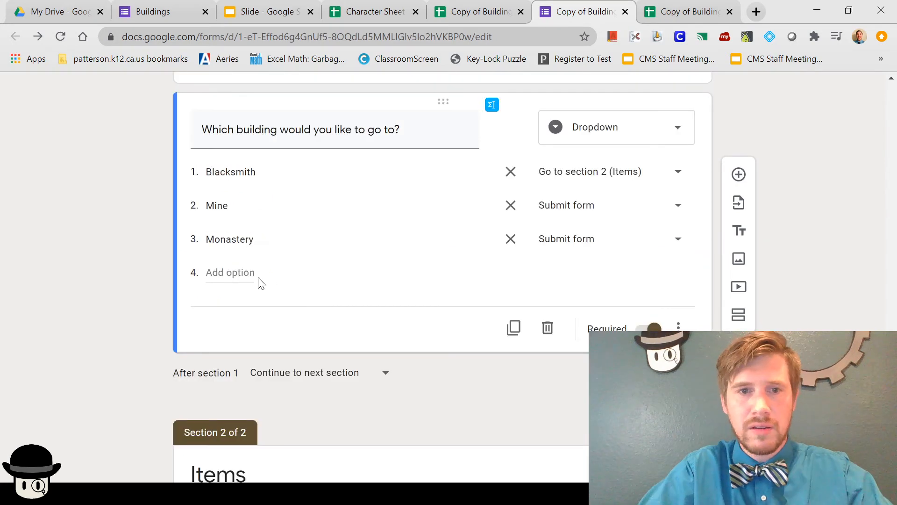
click(238, 283)
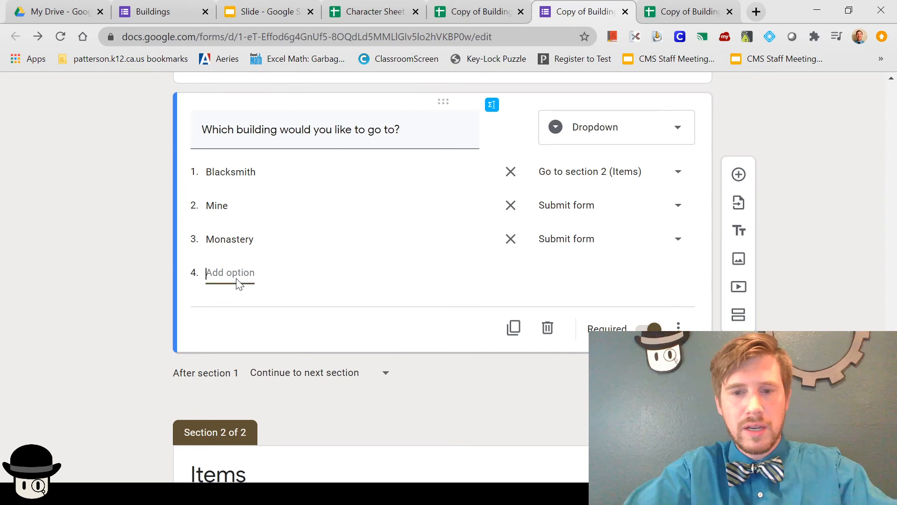
text(Market)
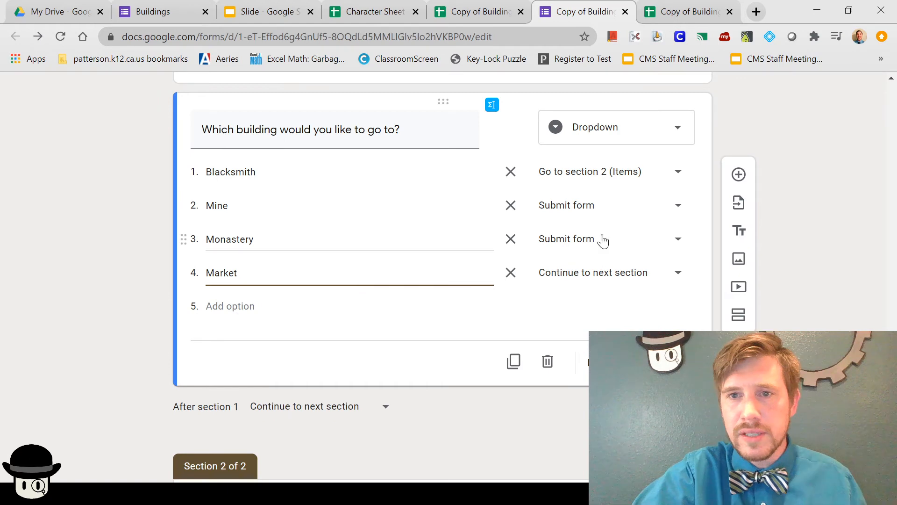
click(643, 282)
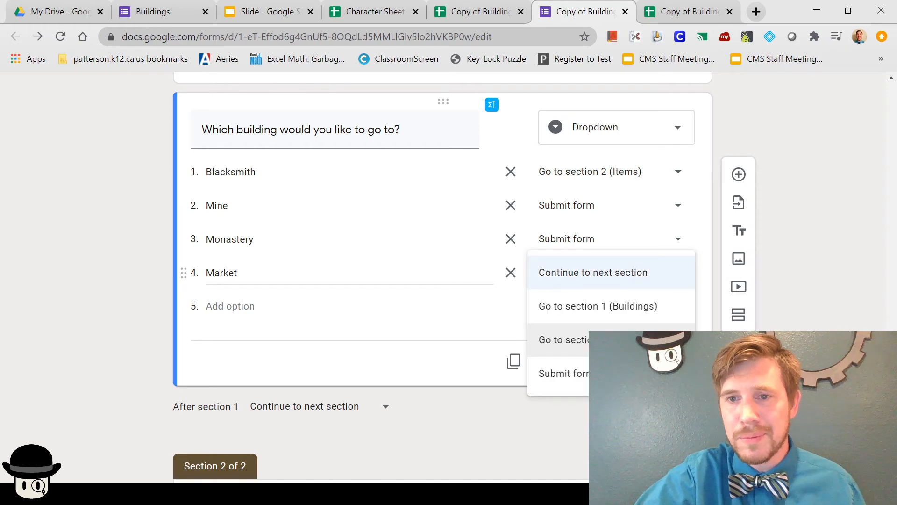
click(566, 340)
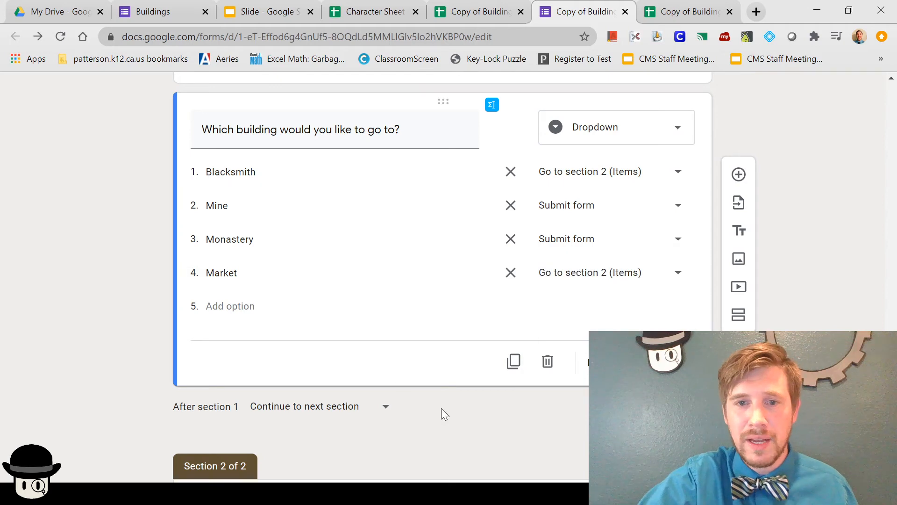
scroll(441, 408, down, 6)
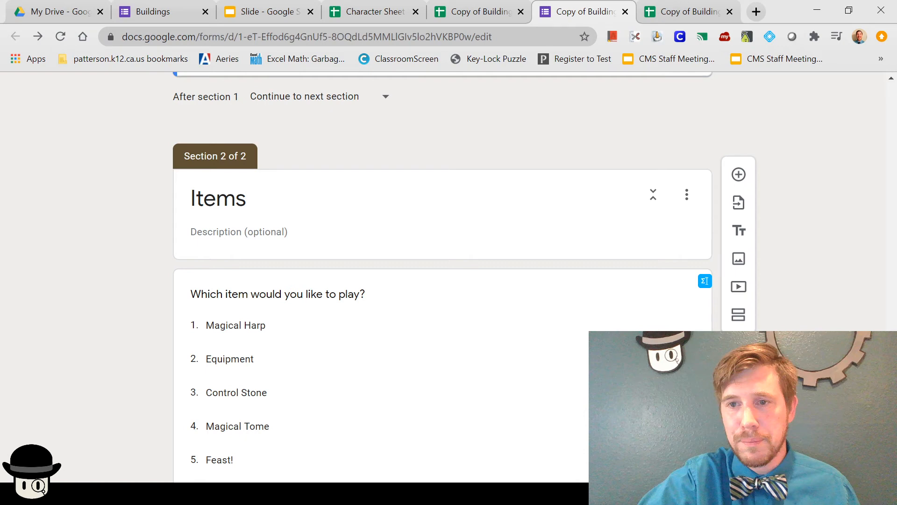
scroll(832, 184, down, 20)
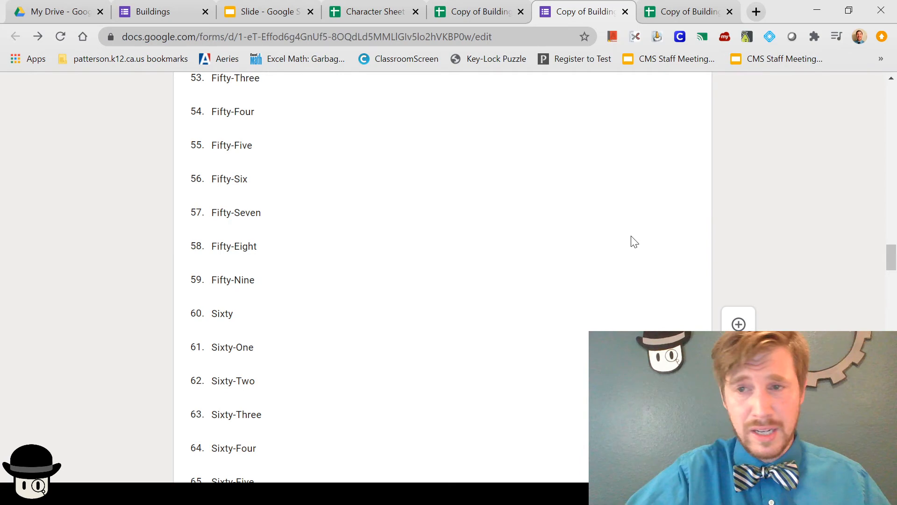
scroll(865, 229, up, 20)
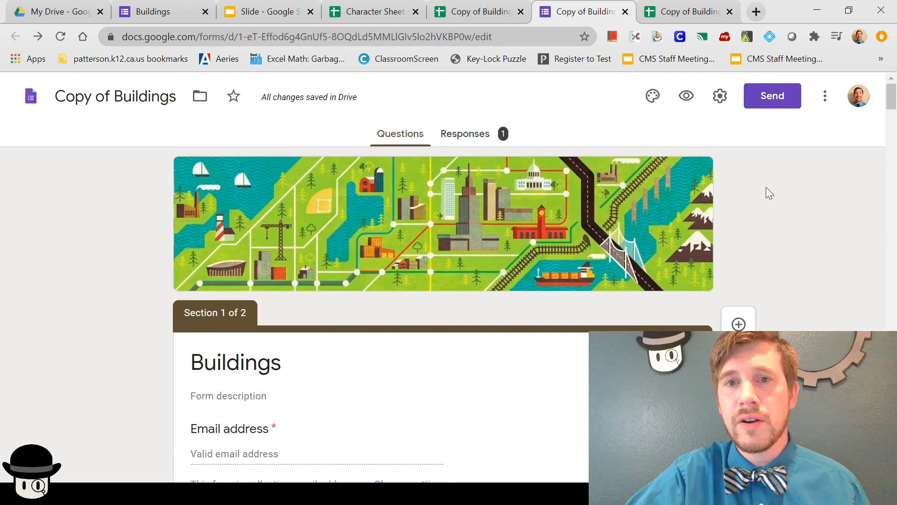
Step: In the live form preview, enter the respondent's e-mail, last and first names, and gamertag
click(687, 99)
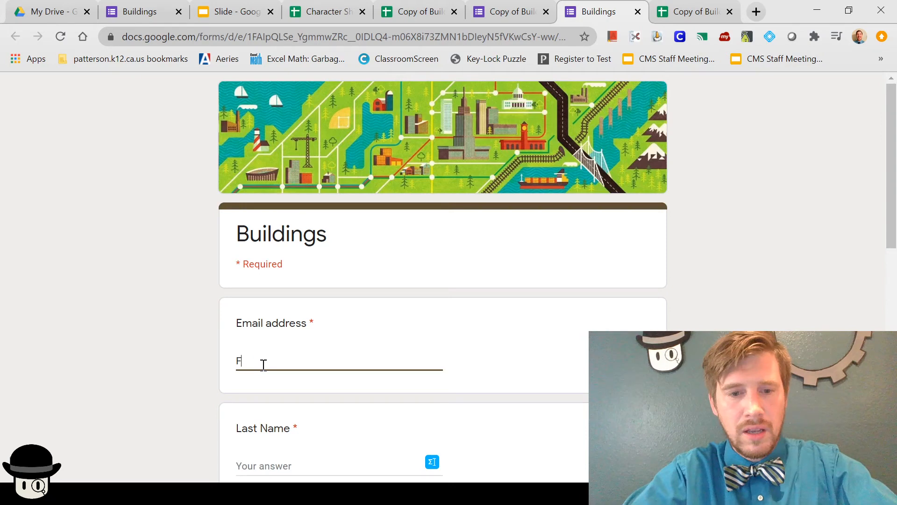
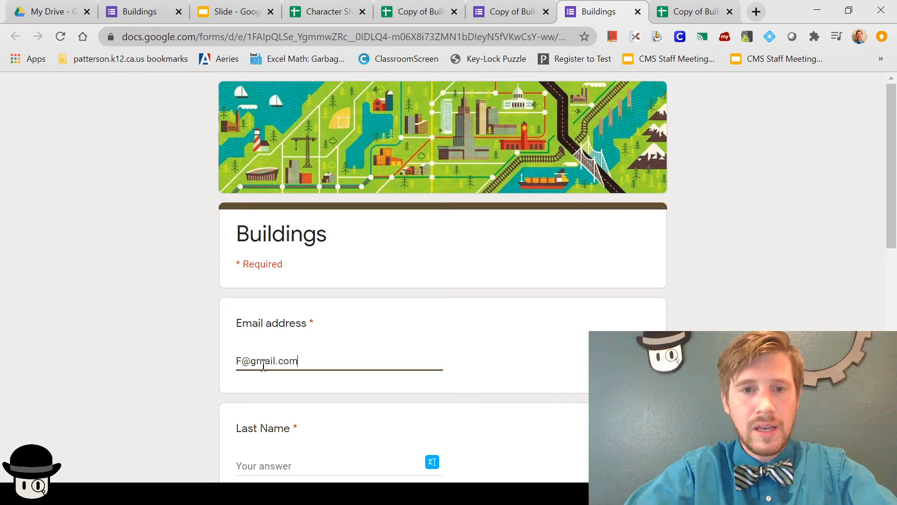
scroll(263, 366, down, 2)
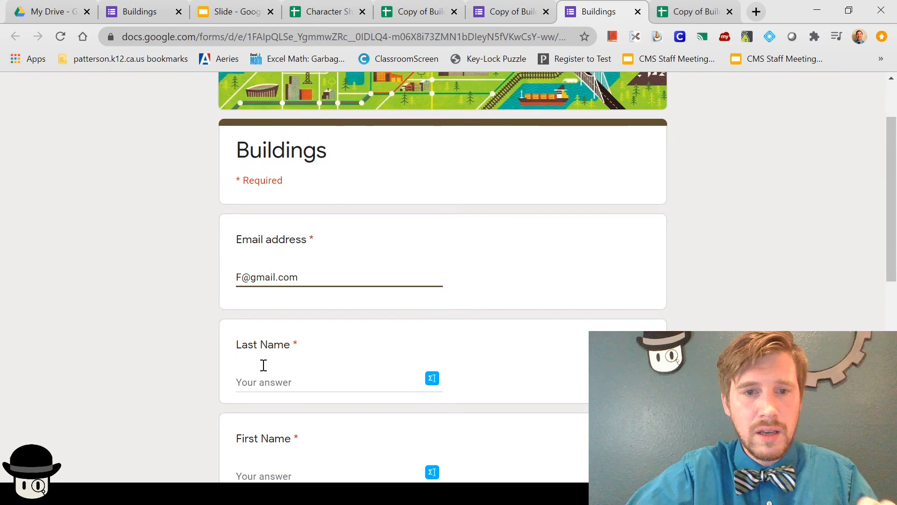
scroll(263, 365, down, 1)
click(269, 310)
text(Allen)
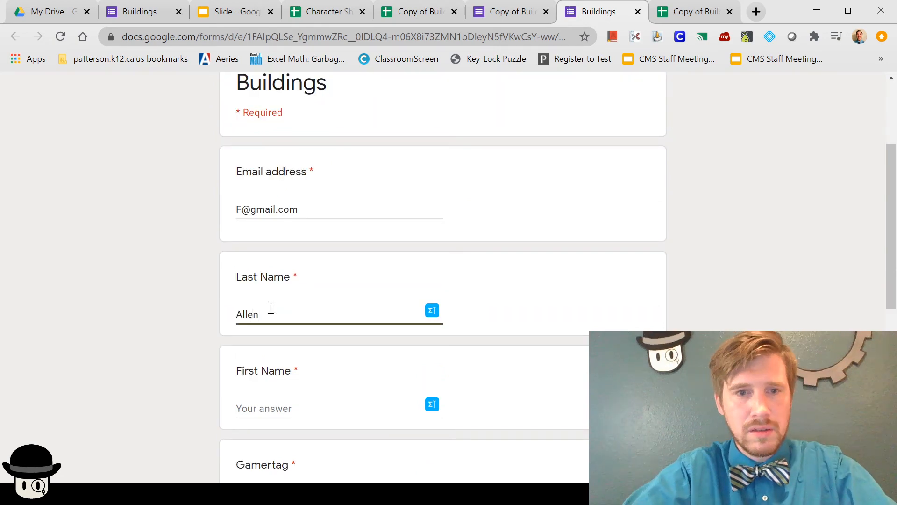
click(273, 408)
text(Barry)
scroll(272, 405, down, 3)
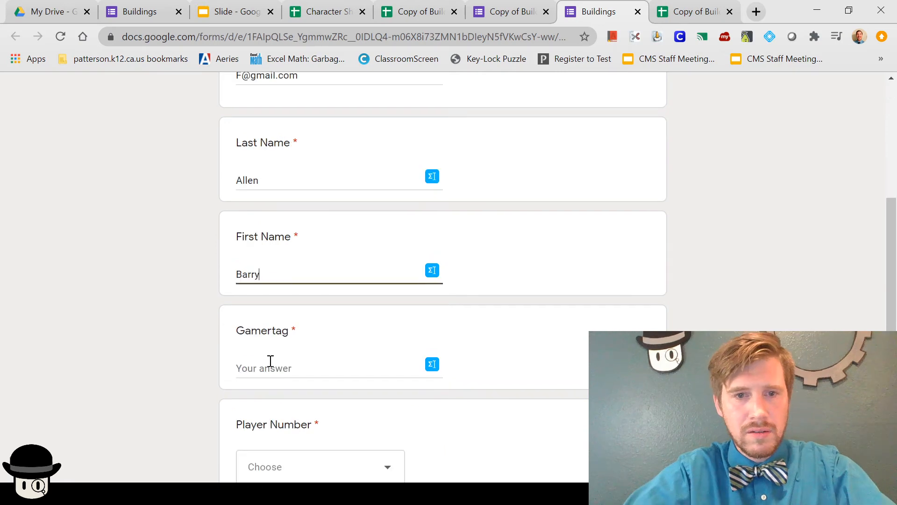
click(270, 361)
text(Flash)
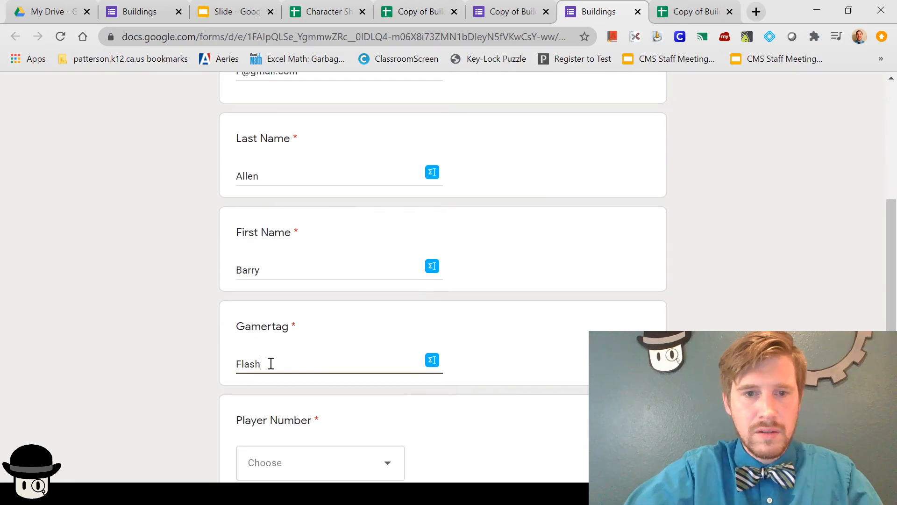
Step: Choose player number Thirteen and the Market building, then continue to the next section
click(309, 462)
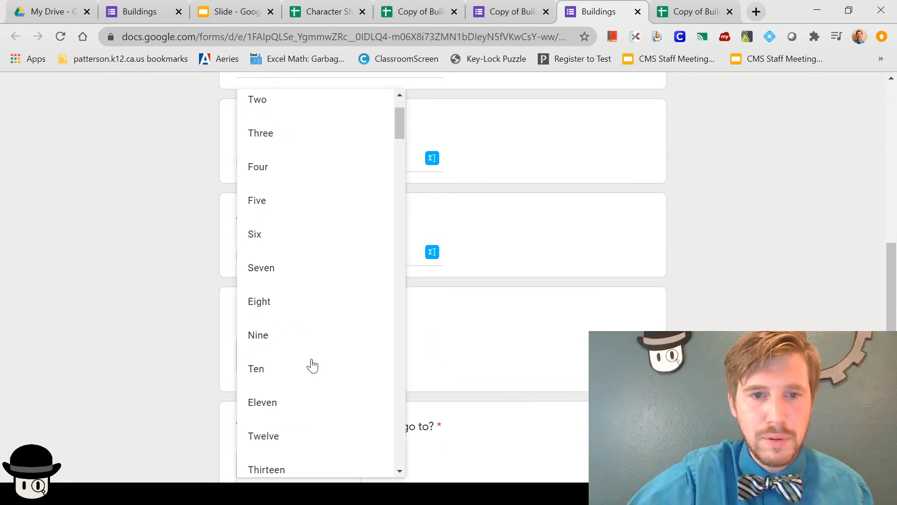
scroll(313, 365, down, 2)
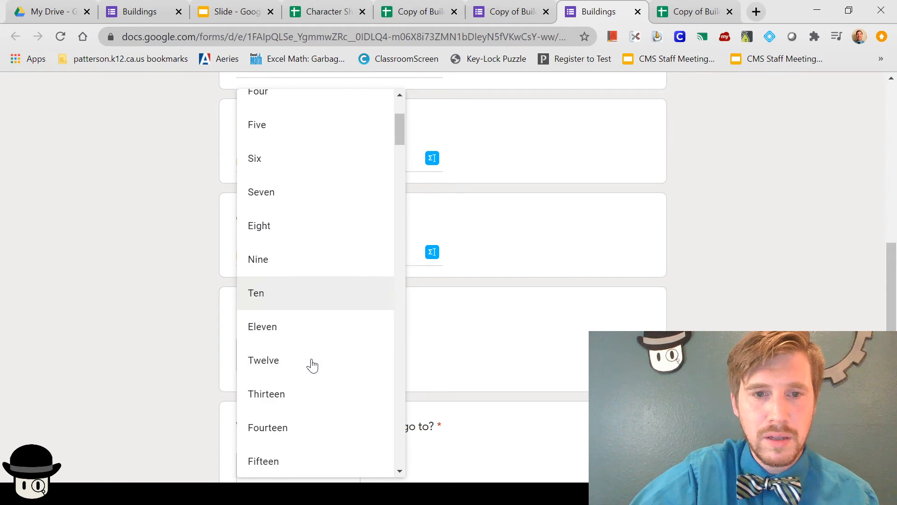
click(312, 393)
scroll(388, 326, down, 3)
click(346, 322)
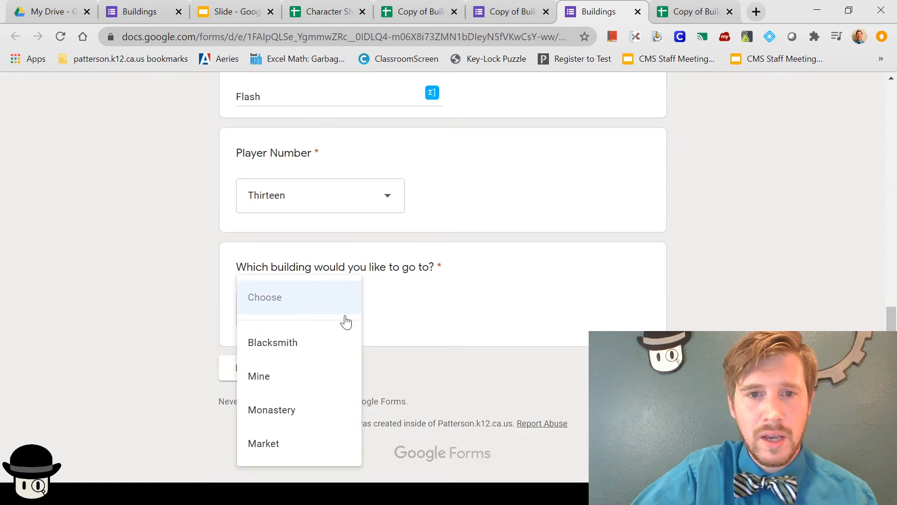
click(271, 443)
click(247, 369)
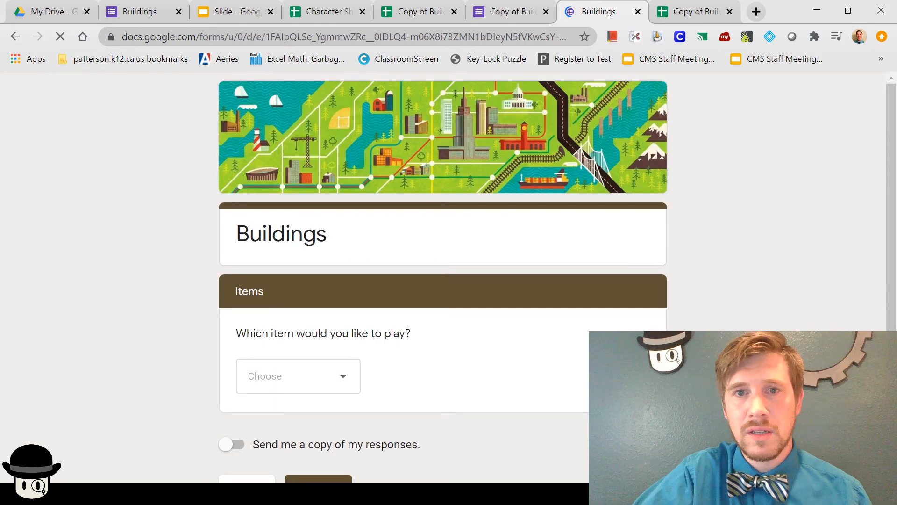
Step: Select Pip Spell! as the item and submit the test response
click(299, 376)
click(283, 410)
scroll(473, 398, down, 3)
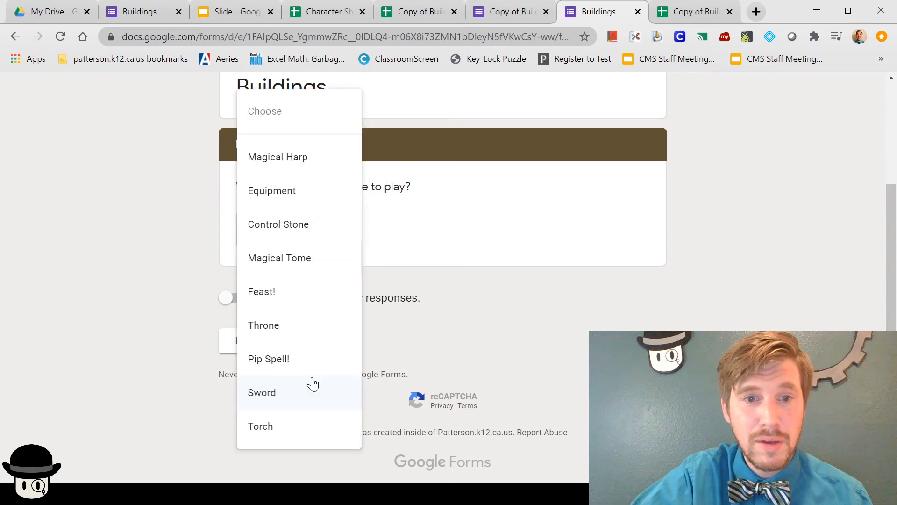
click(306, 367)
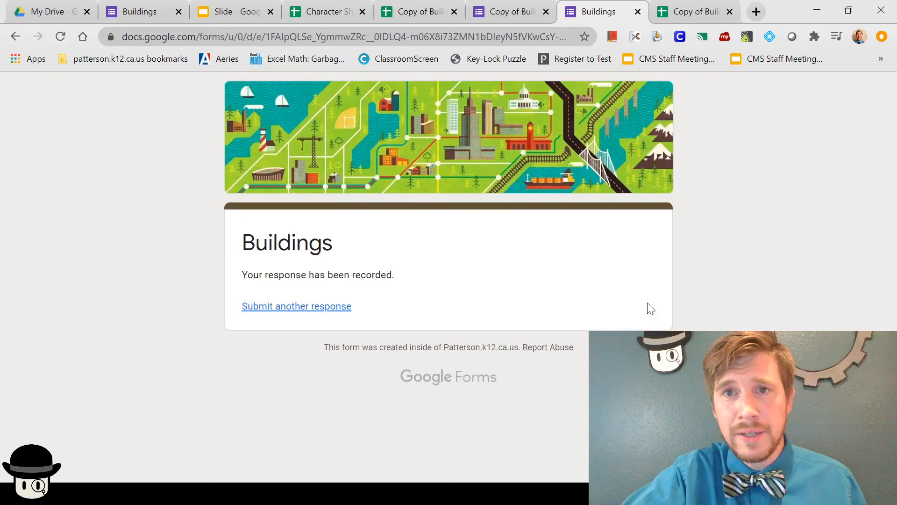
click(508, 9)
Step: Check the new response in Copy of Buildings and view Market's Thirteen avatar and Pip Spell! card
click(406, 13)
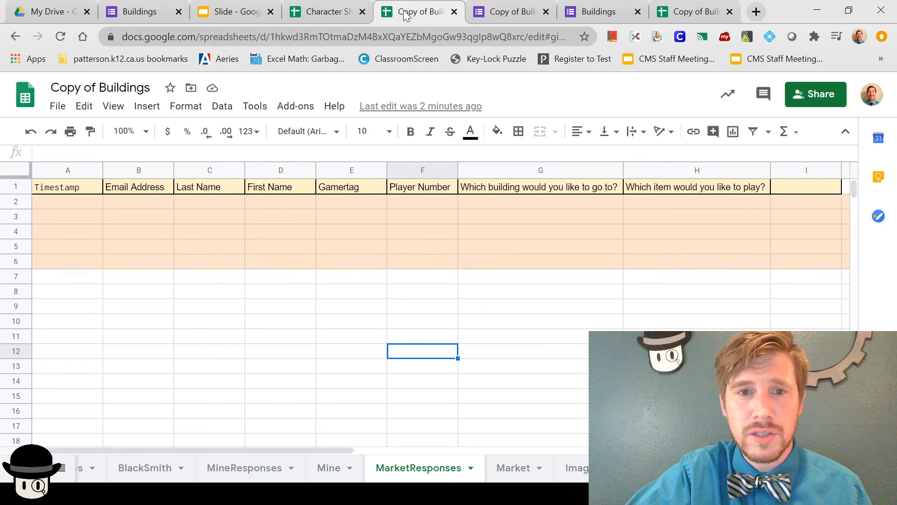
click(493, 12)
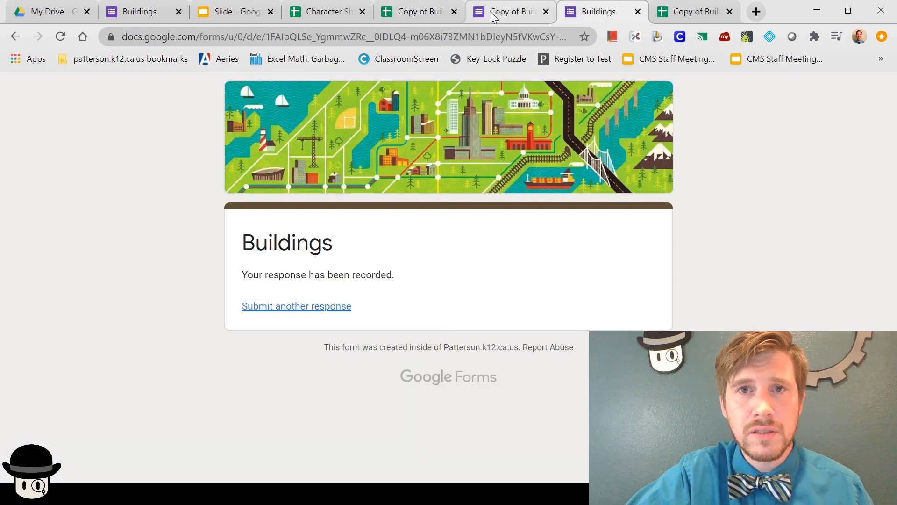
click(493, 13)
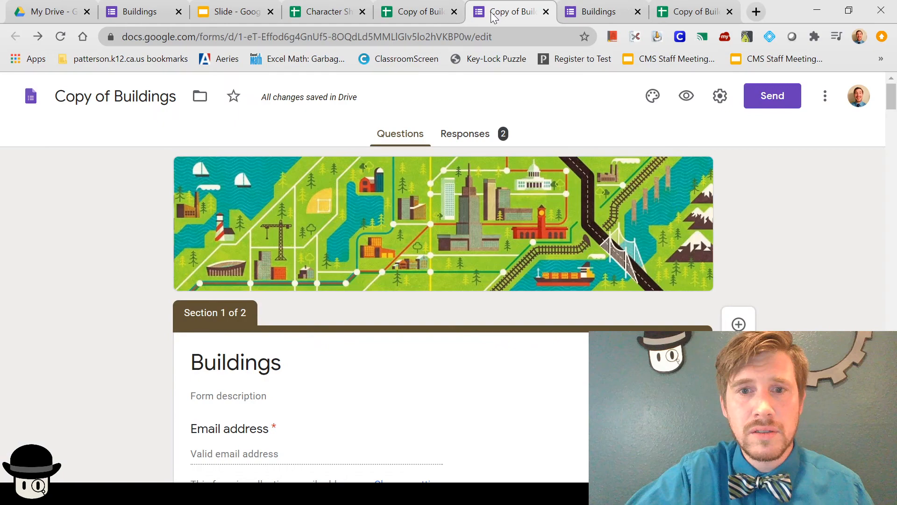
click(423, 13)
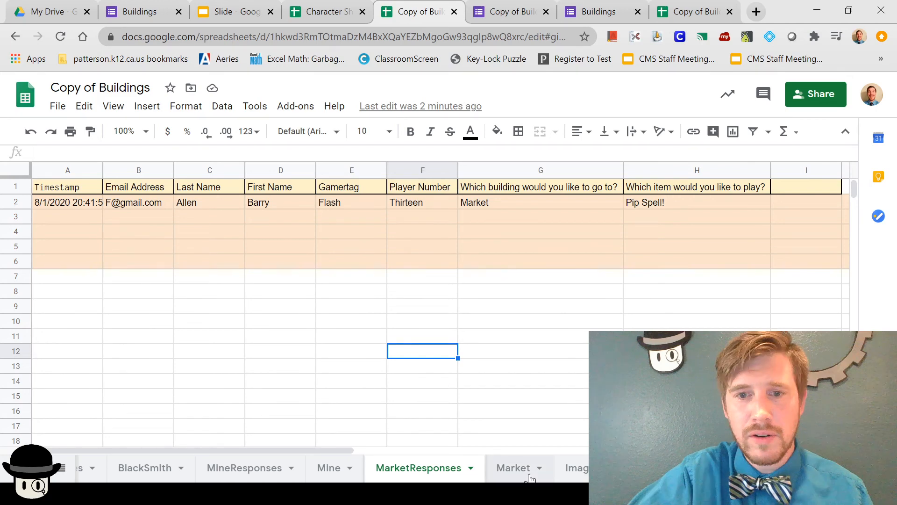
click(514, 468)
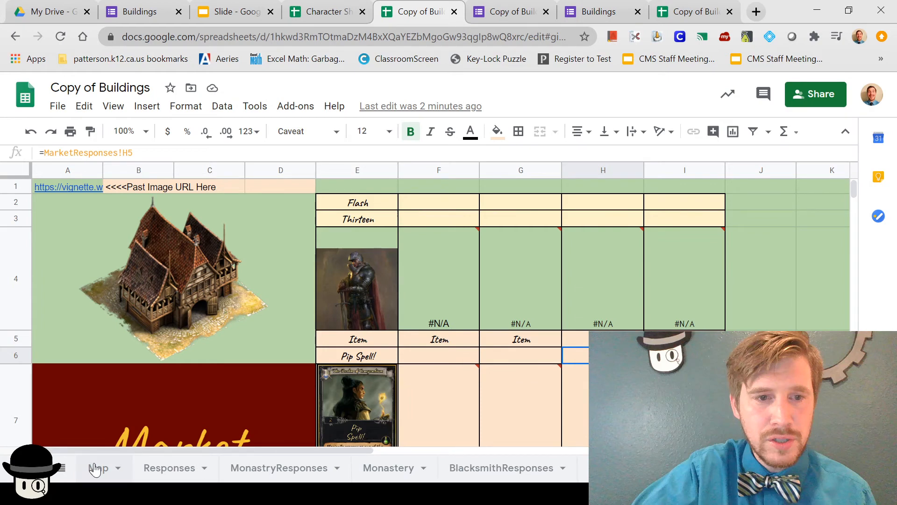
Step: Link the Market label in Map cell E5 to the Market sheet
click(95, 468)
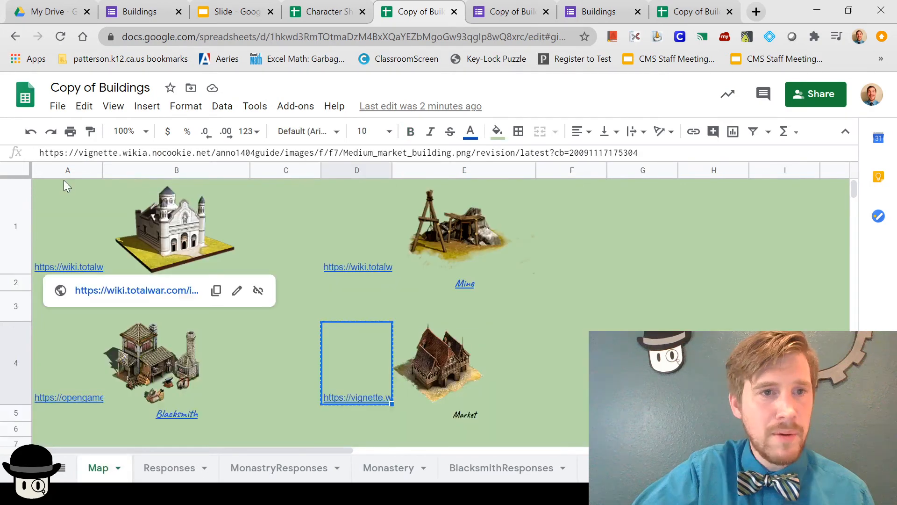
right_click(460, 404)
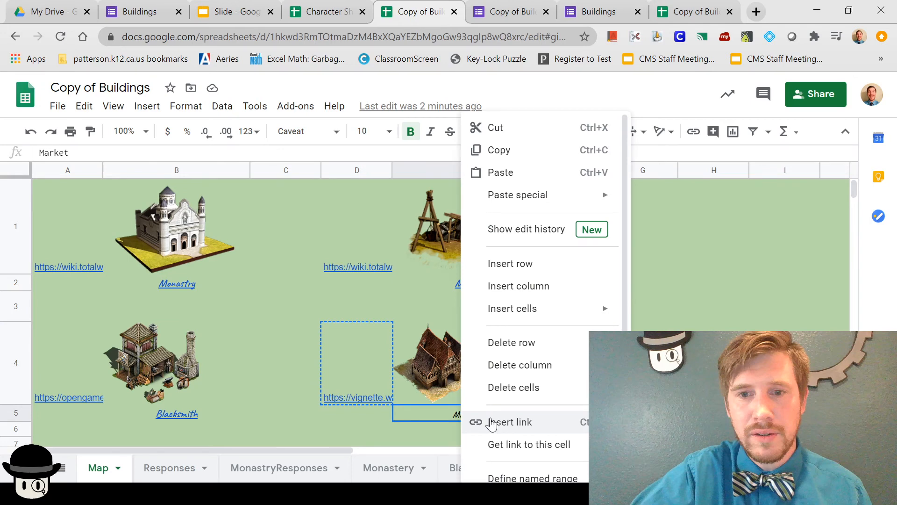
click(492, 424)
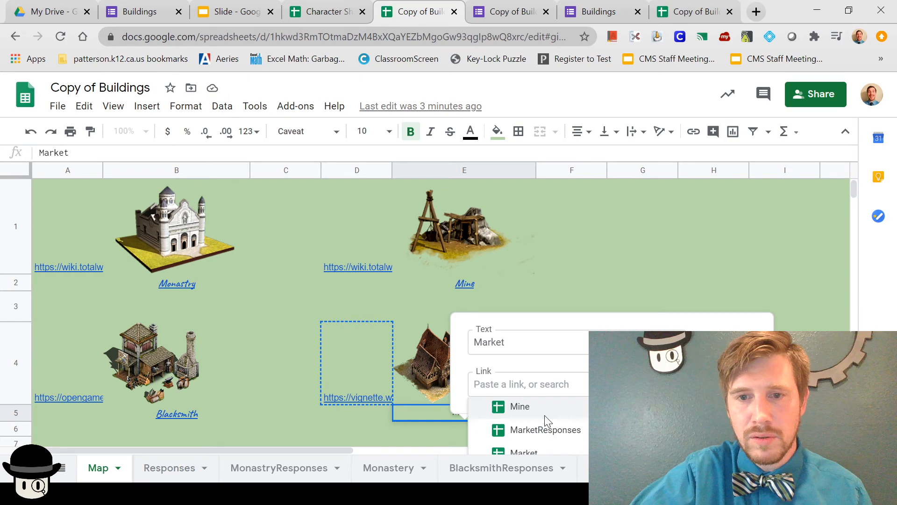
click(523, 452)
right_click(590, 392)
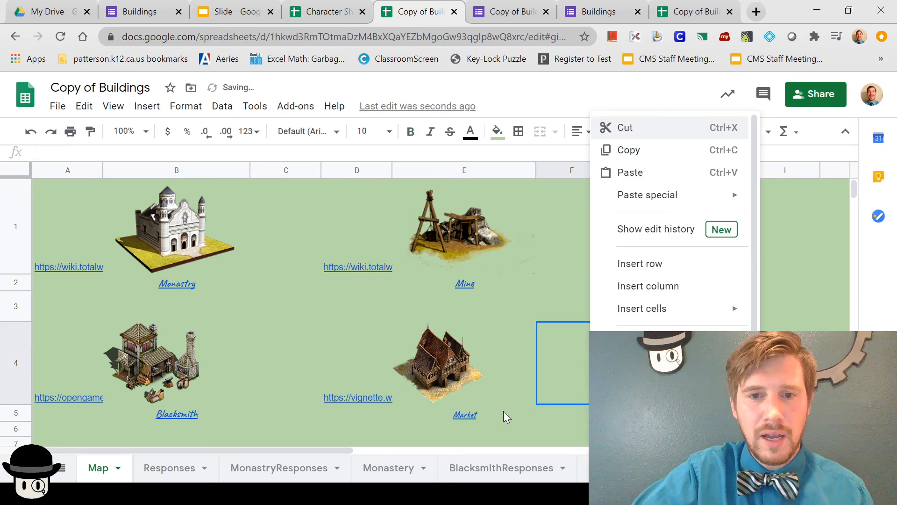
click(565, 352)
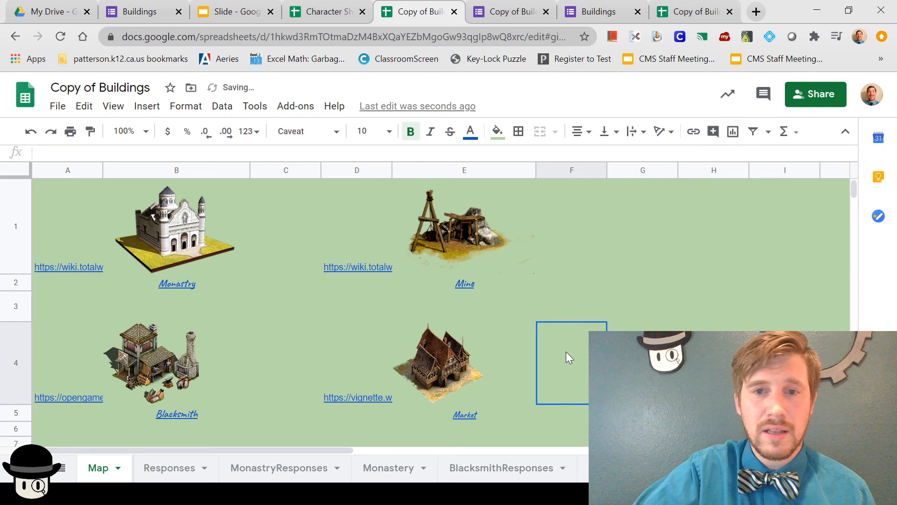
scroll(455, 470, down, 5)
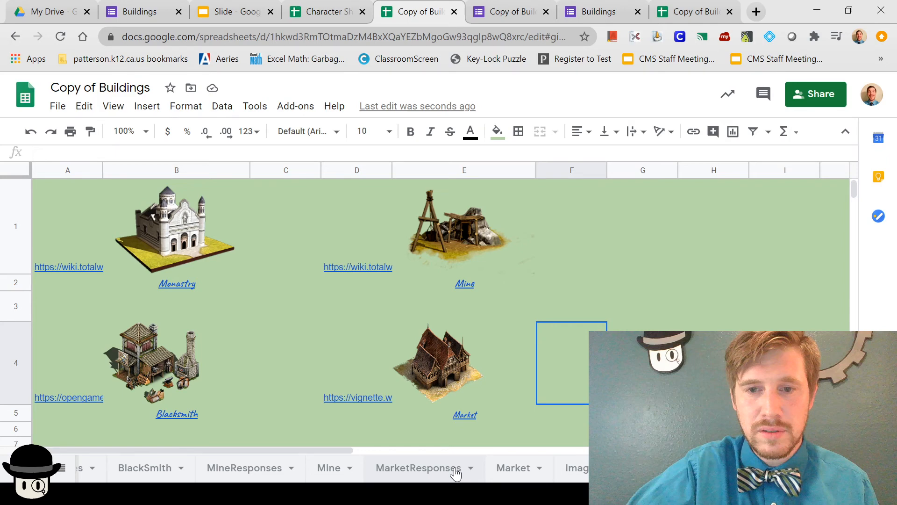
Step: Review Market and MarketResponses, then move the Responses sheet one place right
click(513, 468)
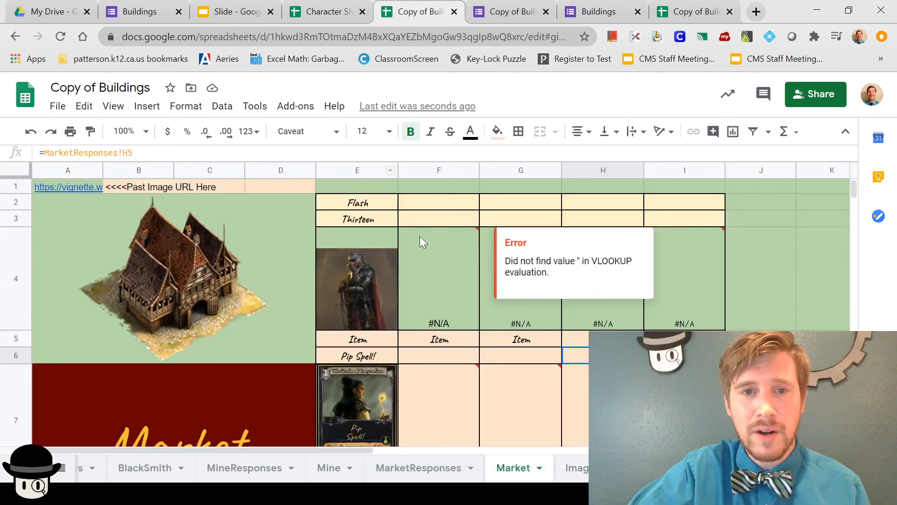
click(436, 467)
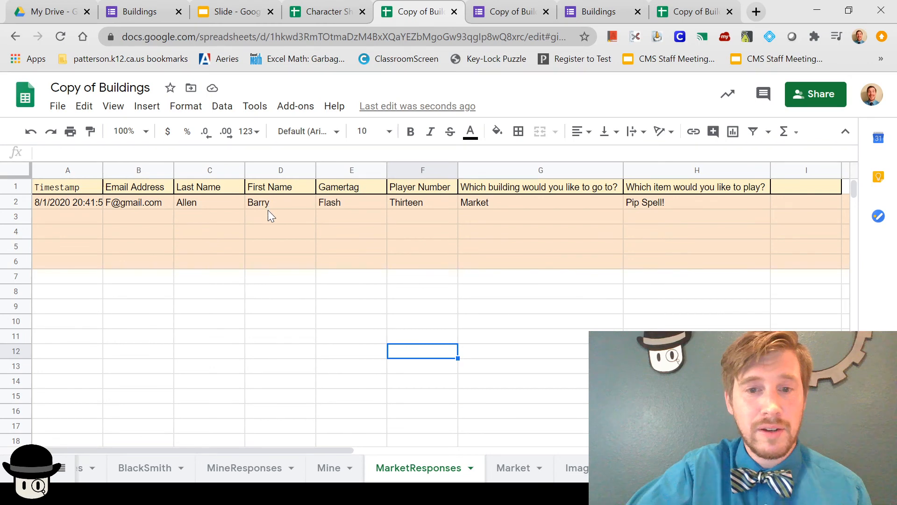
scroll(212, 467, up, 5)
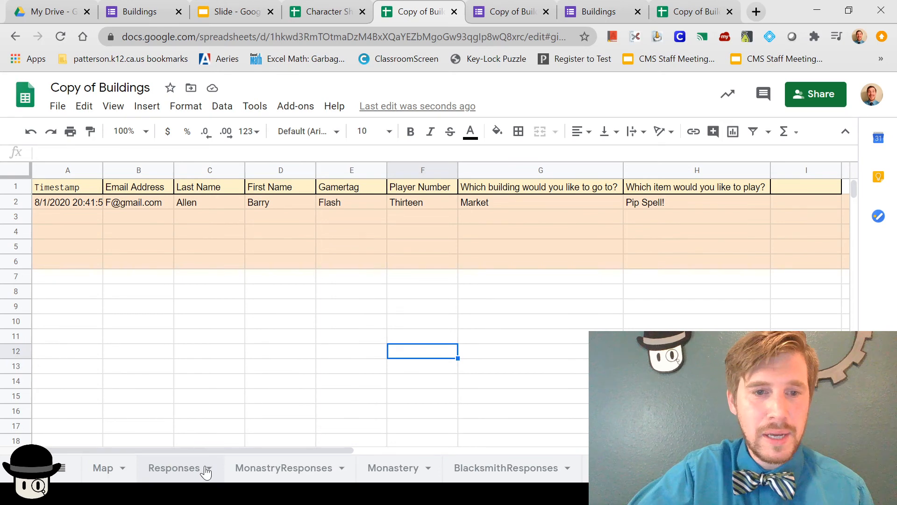
click(206, 468)
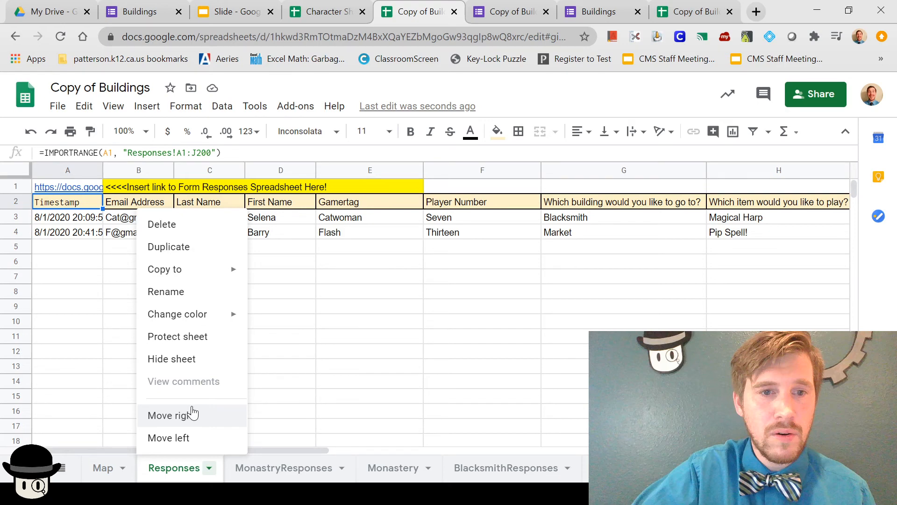
click(192, 414)
Step: Hide the BlacksmithResponses sheet
click(256, 468)
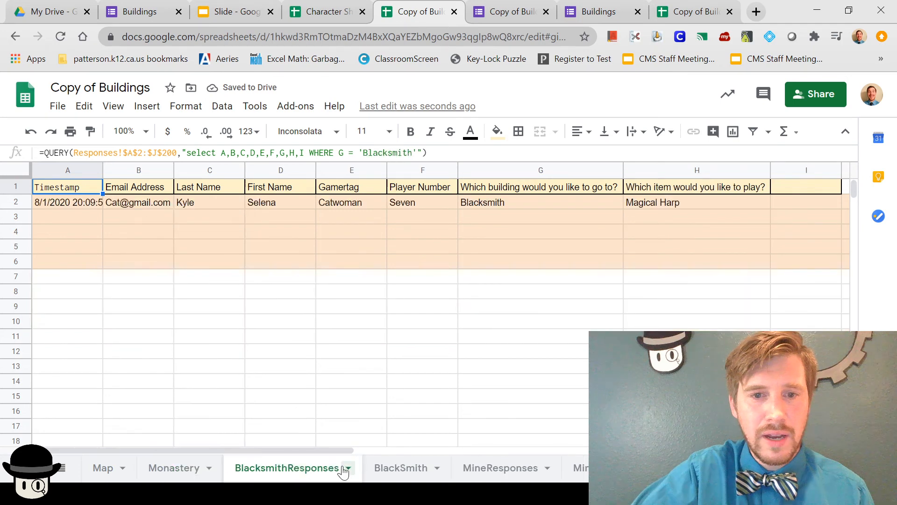
click(348, 468)
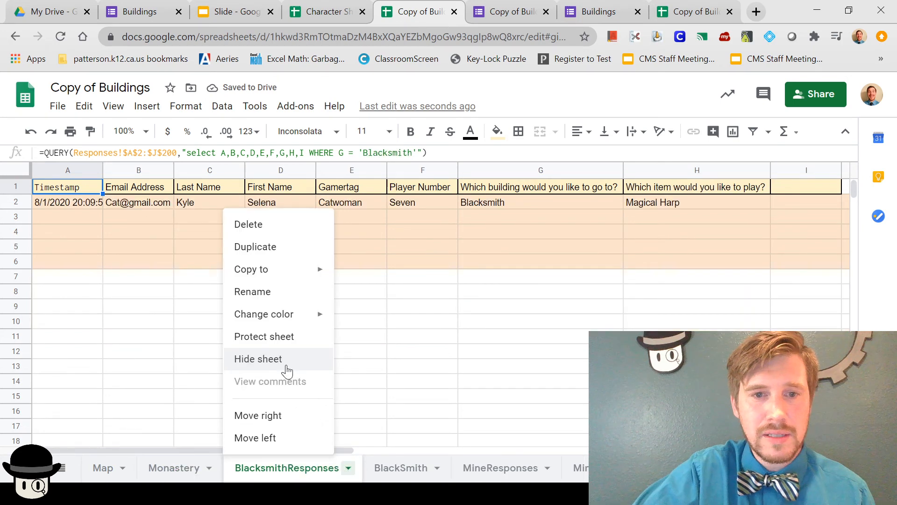
click(287, 359)
click(409, 468)
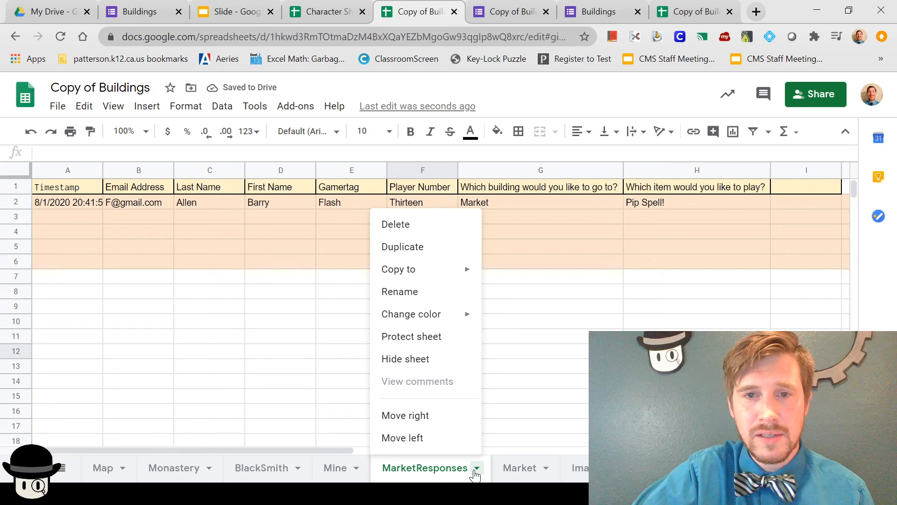
Step: Recheck the Market sheet, then return to MarketResponses and select an empty cell
click(520, 467)
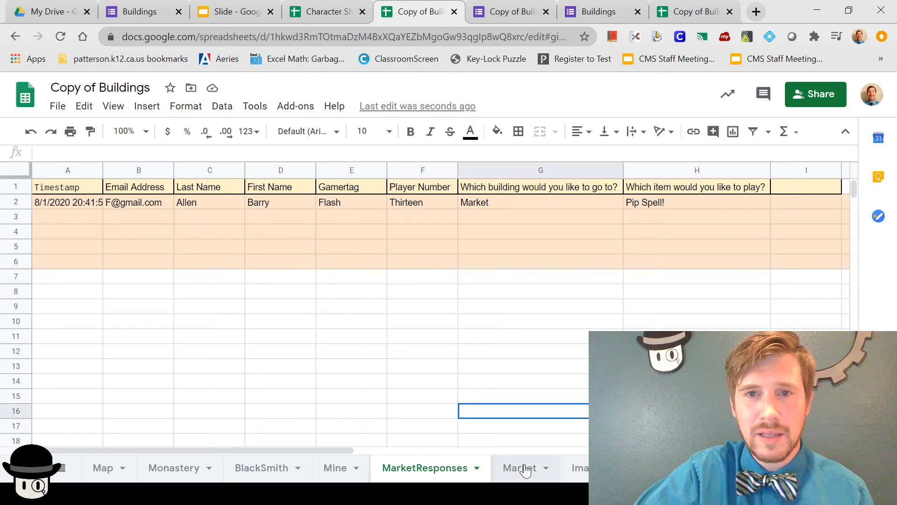
click(520, 467)
click(453, 468)
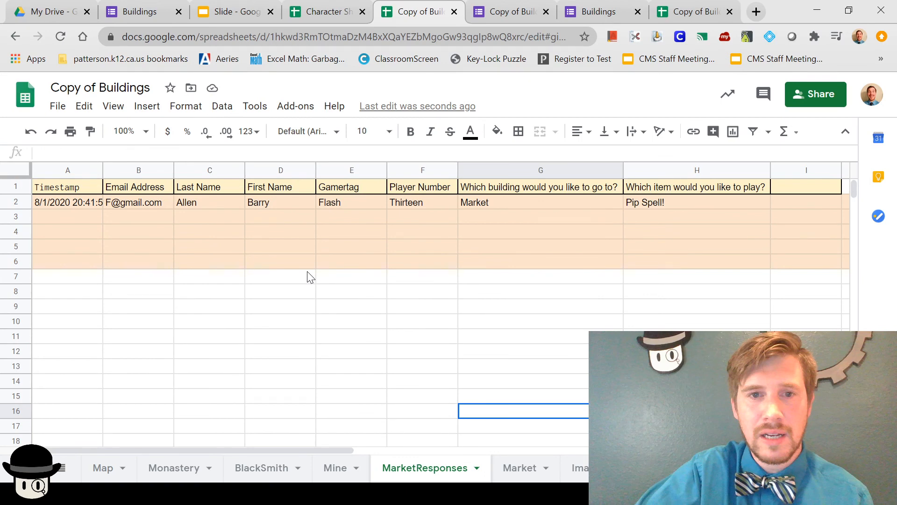
click(64, 280)
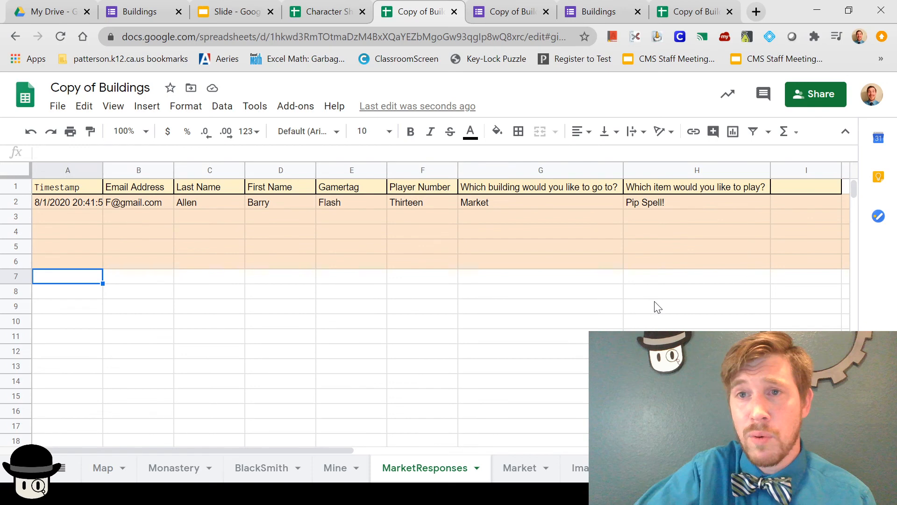
Step: Hide the MarketResponses and Images sheets, then select row 1 on the Market sheet
click(506, 13)
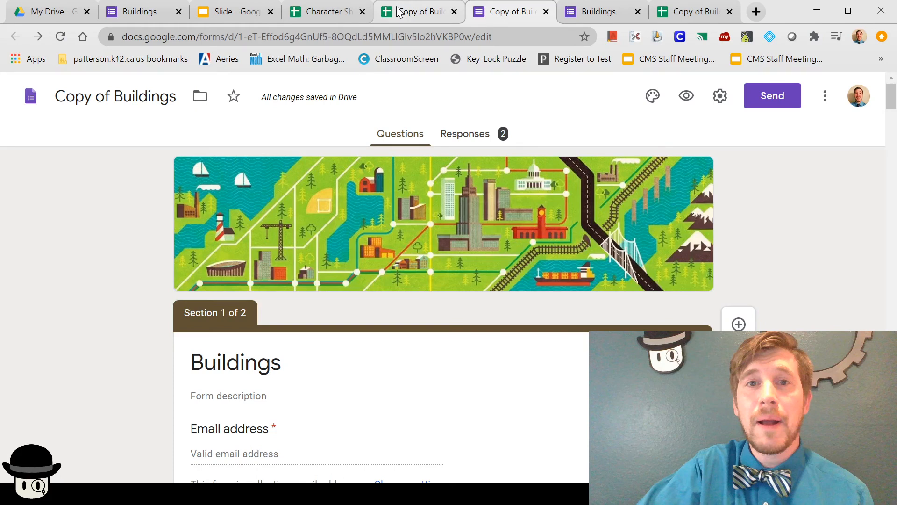
click(399, 11)
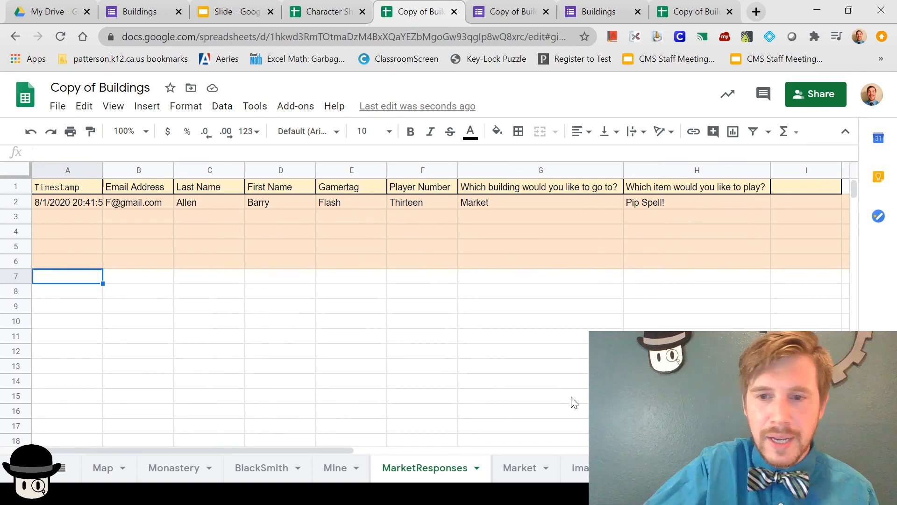
click(477, 469)
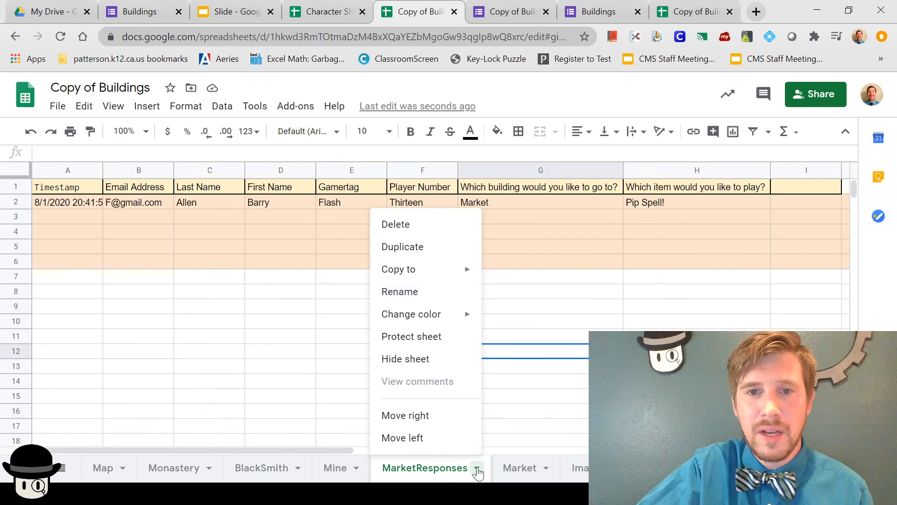
click(417, 358)
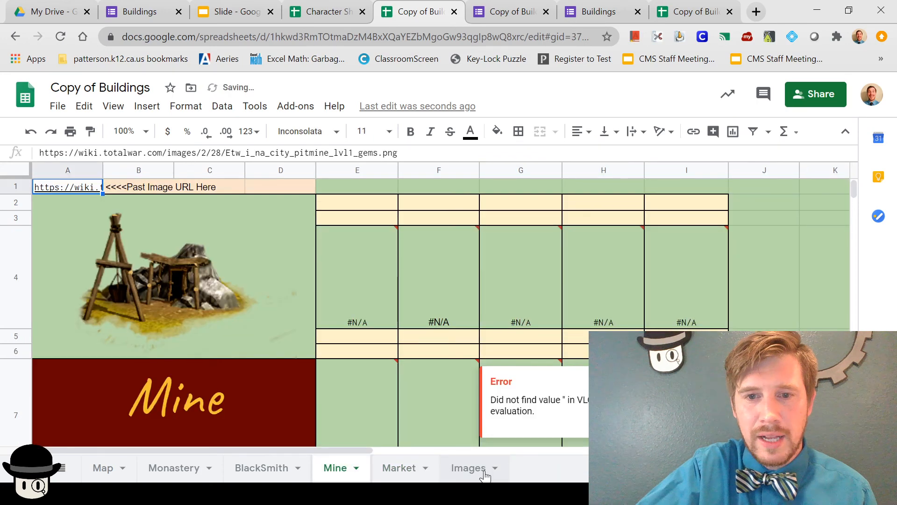
click(399, 468)
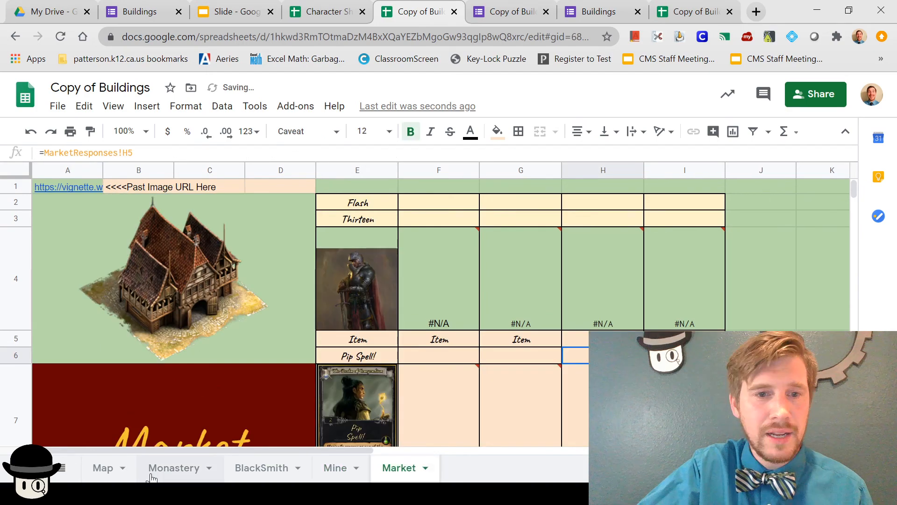
click(12, 184)
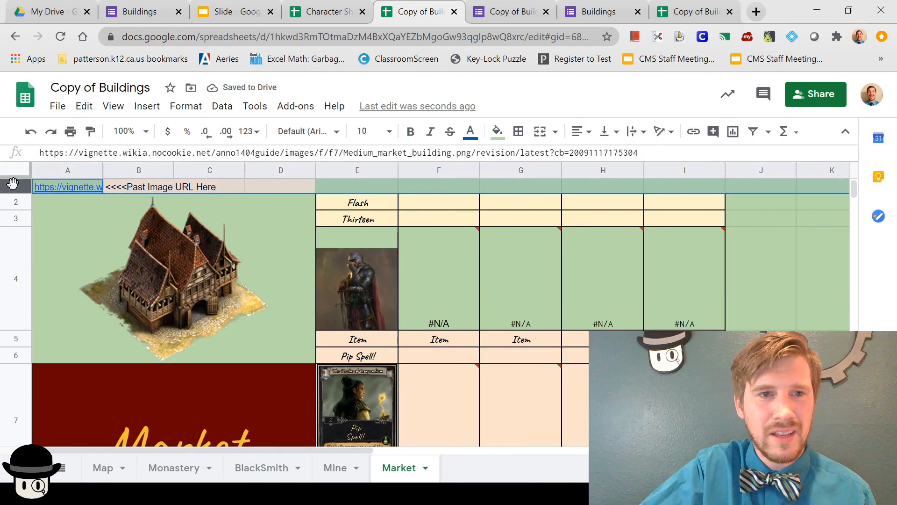
Step: Hide Market's image-URL row 1 with Ctrl+Alt+9
key(ctrl+alt+9)
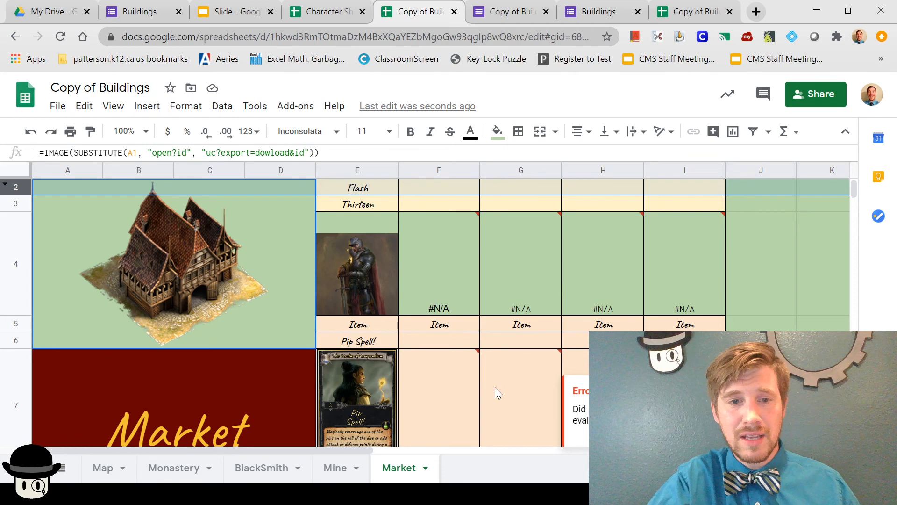
click(113, 106)
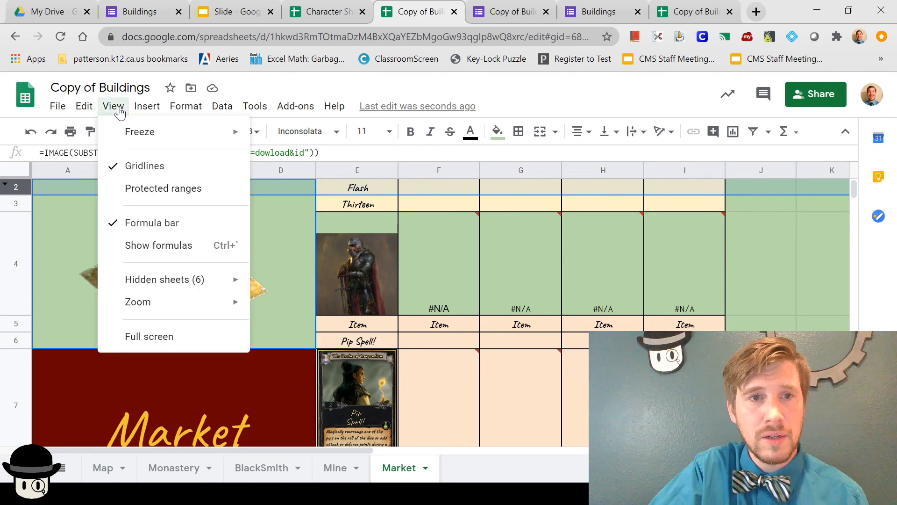
Step: Unhide the Responses sheet, select the first test response row, and switch to the form editor
mouse_move(223, 286)
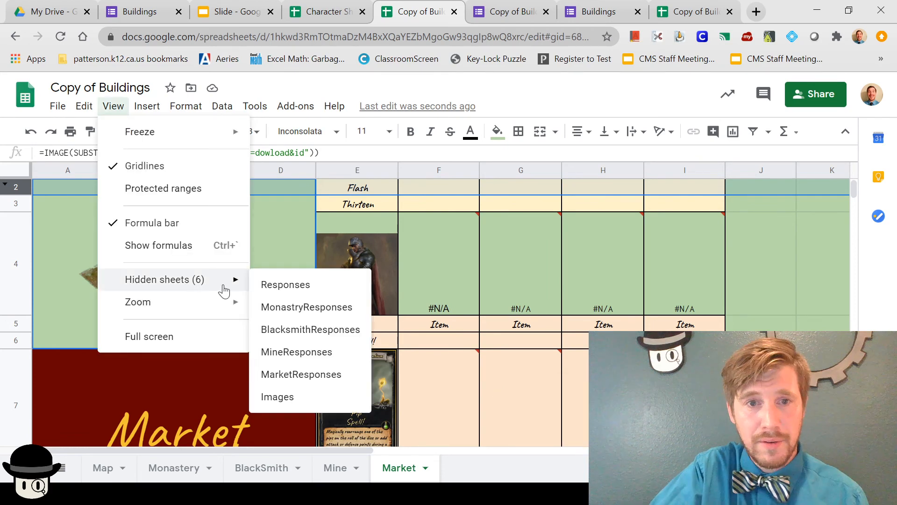
click(285, 285)
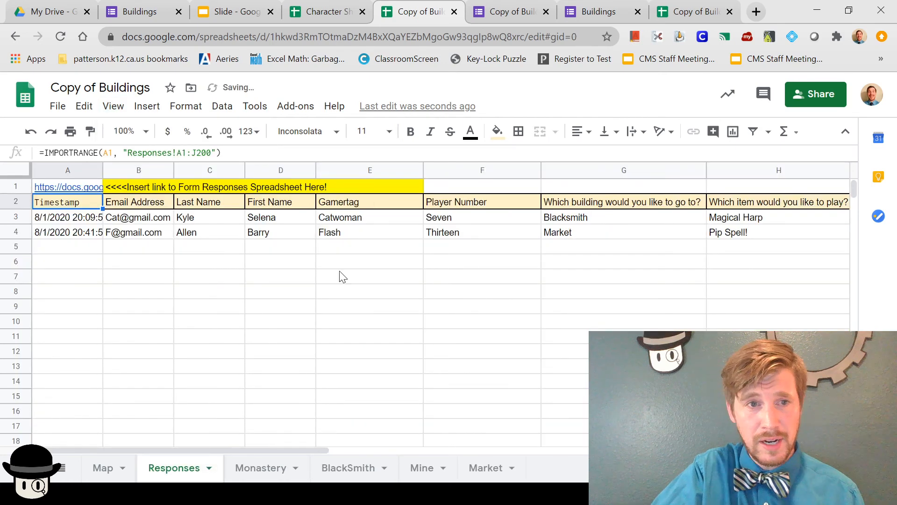
click(13, 216)
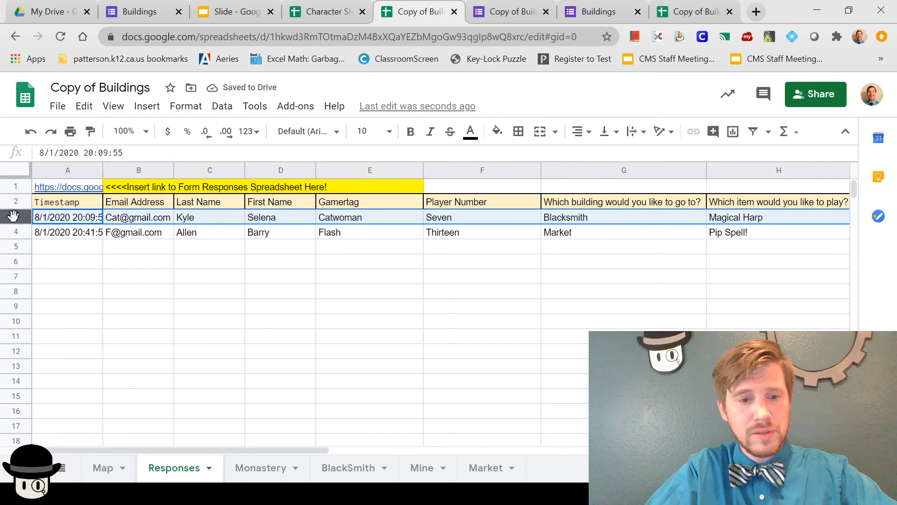
key(ctrl+Tab)
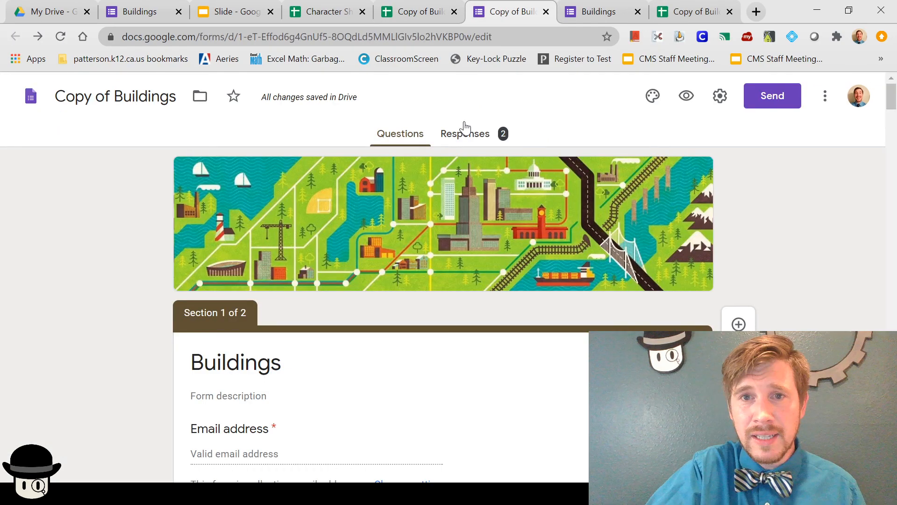
Step: Delete all collected responses from the Buildings form via the Responses options menu
click(466, 131)
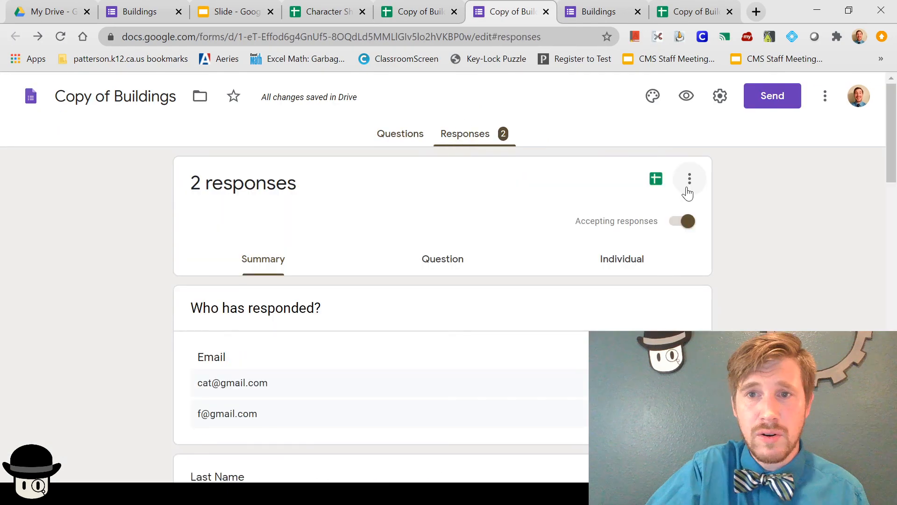
click(689, 182)
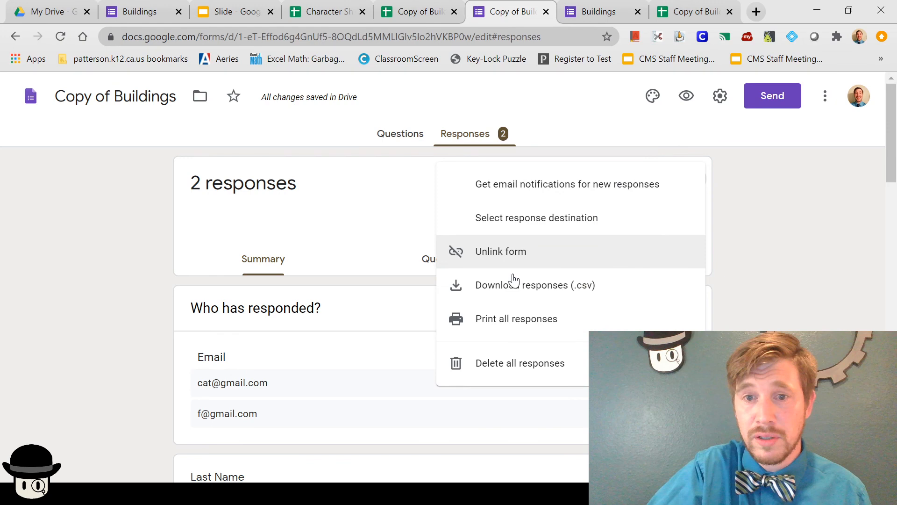
click(520, 363)
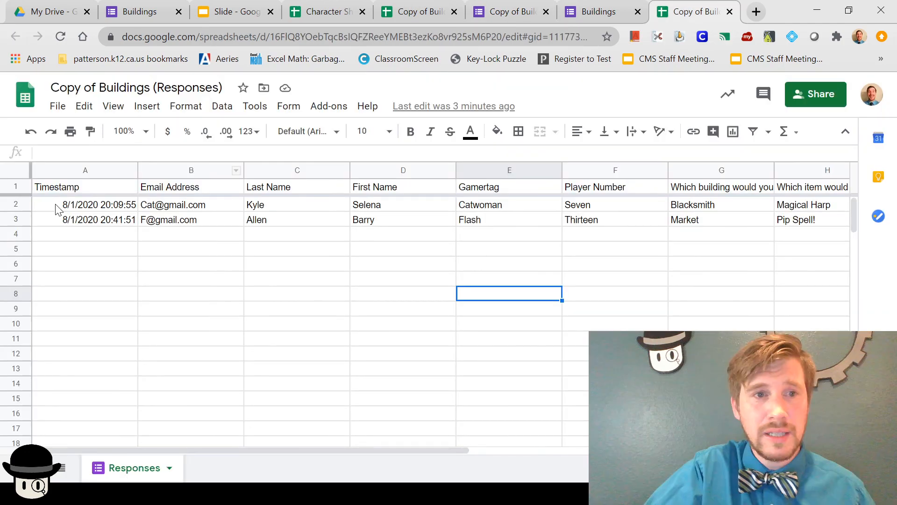
Step: Clear the two test response rows 2–3 in Copy of Buildings (Responses), leaving only headers
drag(16, 205, 16, 218)
key(Delete)
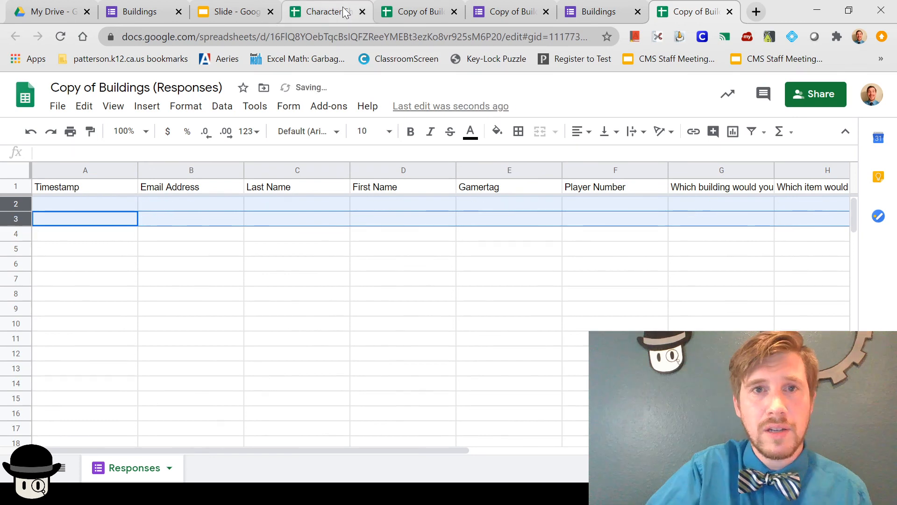
click(407, 12)
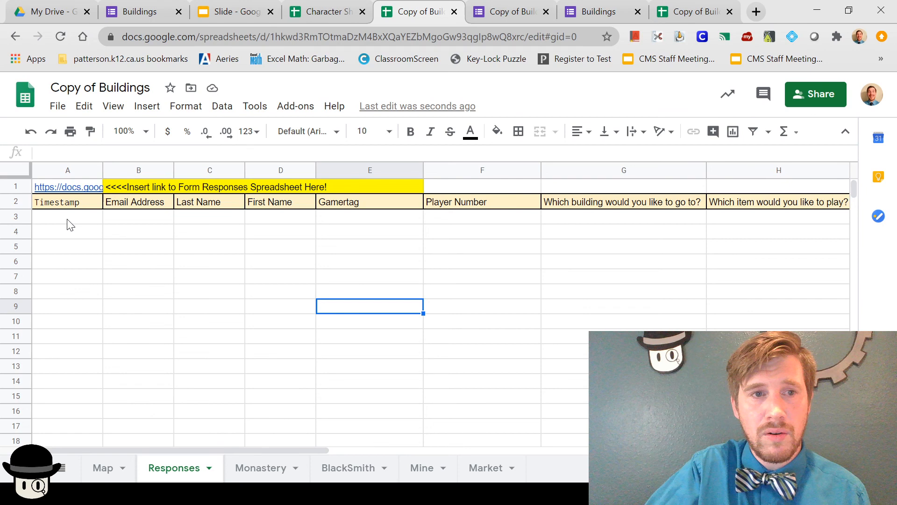
Step: Hide the Responses sheet, then hide the Map sheet's image-URL columns D and A
click(209, 468)
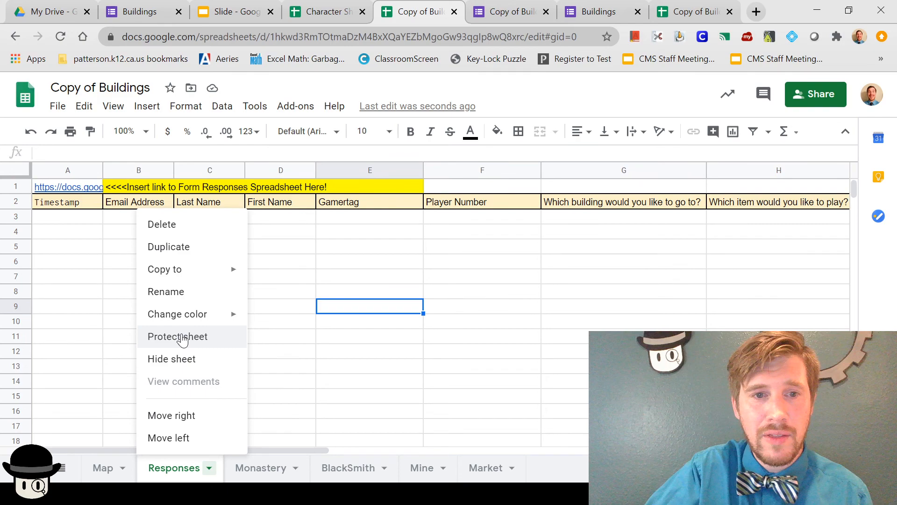
click(178, 358)
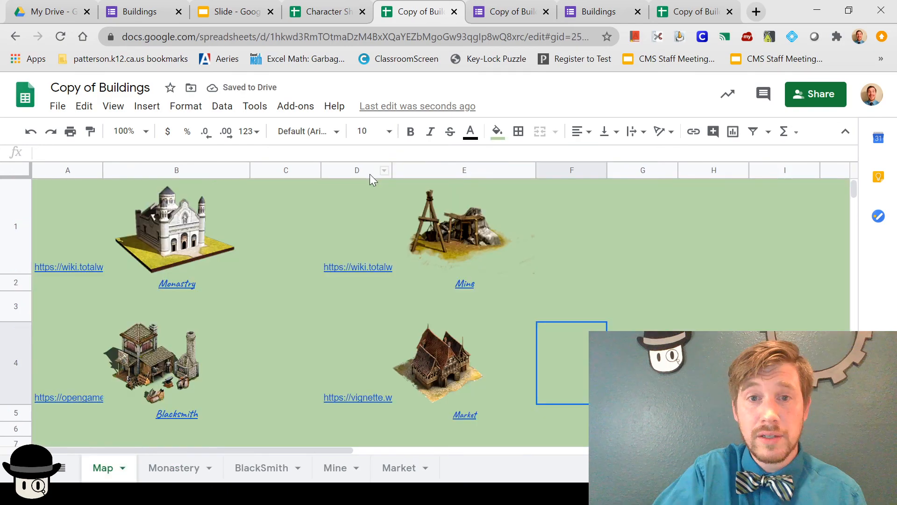
right_click(369, 174)
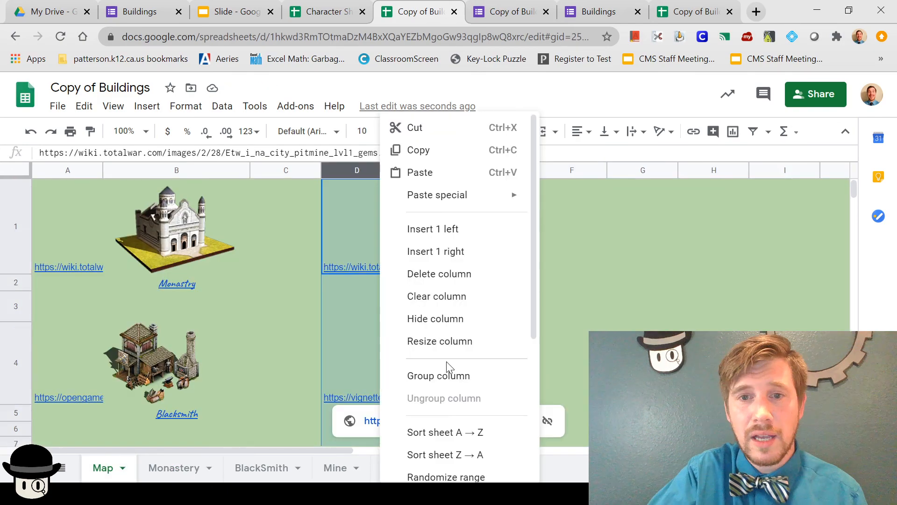
click(448, 331)
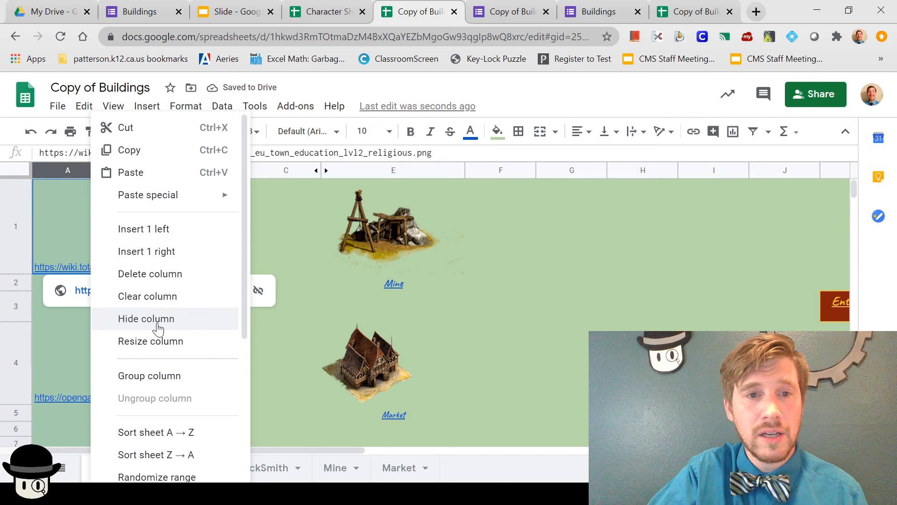
click(158, 329)
click(510, 320)
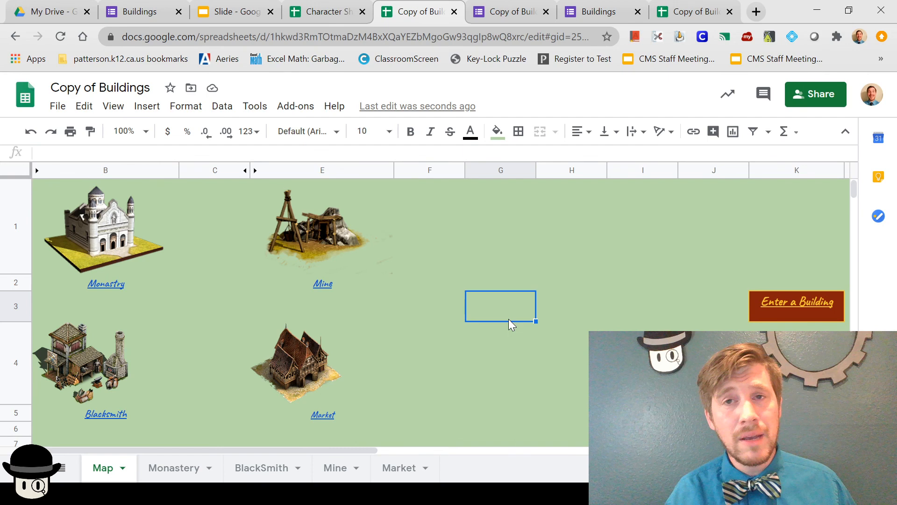